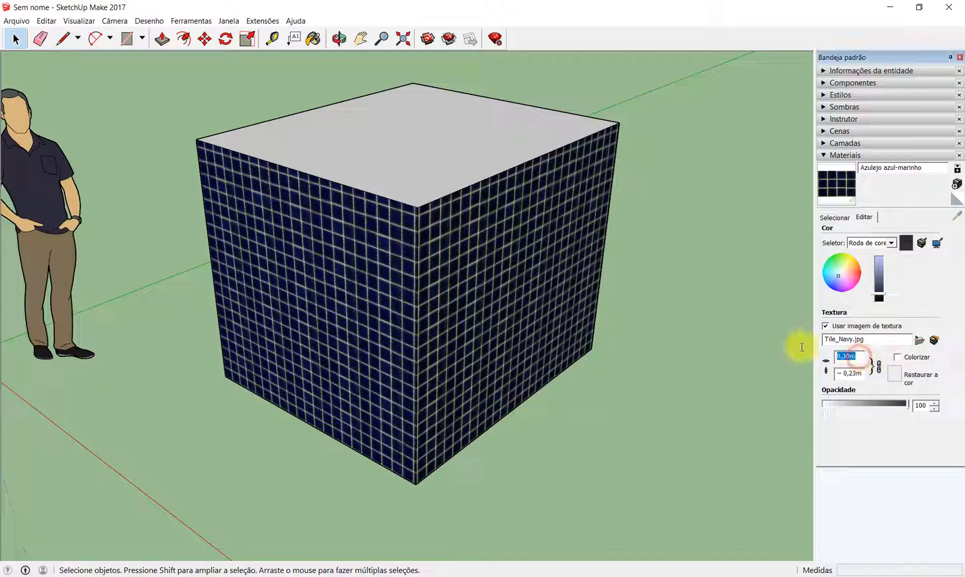
- Set the navy tile texture's width to 0,15 m
type("0,")
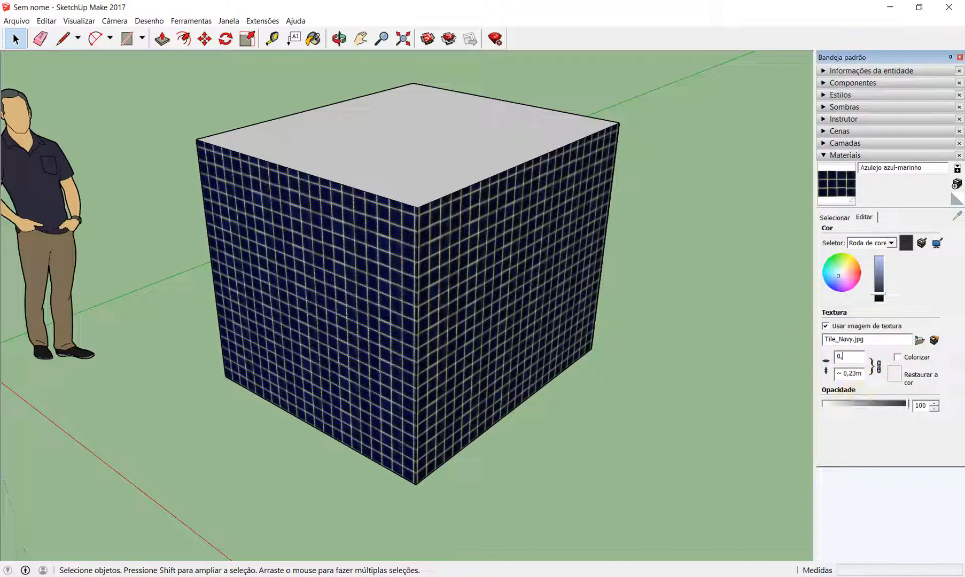
type("15")
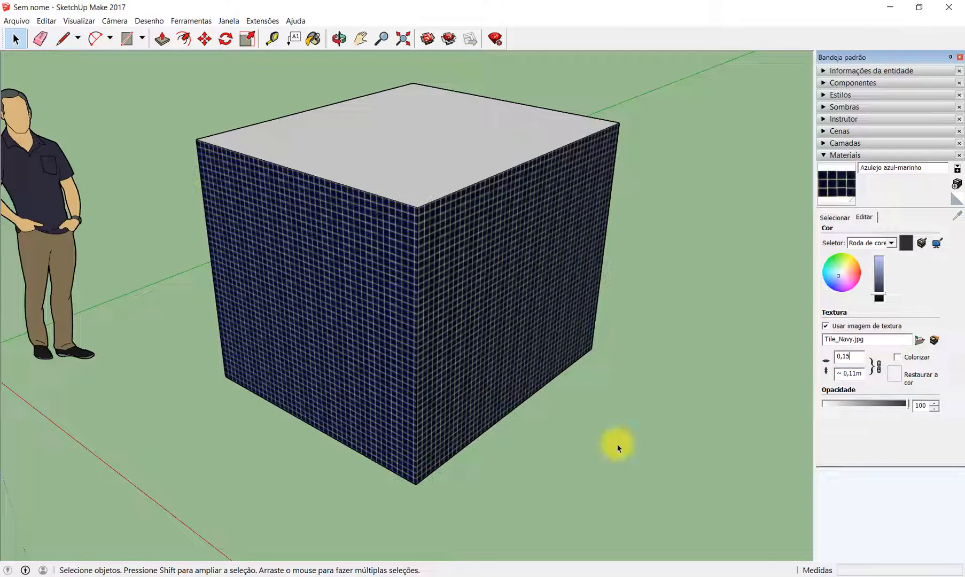
left_click(663, 449)
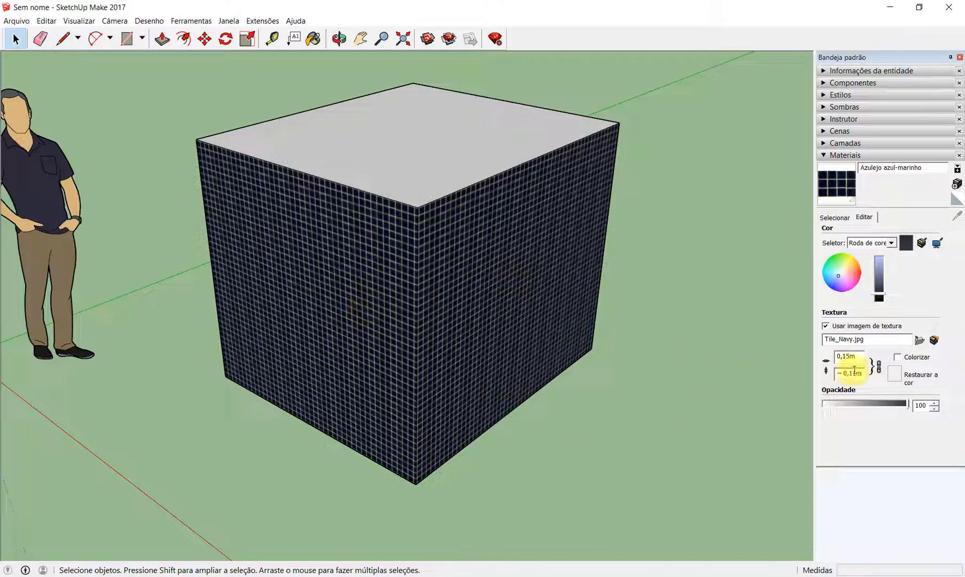
- Enlarge the navy tile texture by setting its width first to 0,30 m and finally to 0,60 m
triple_click(849, 356)
type("0,3")
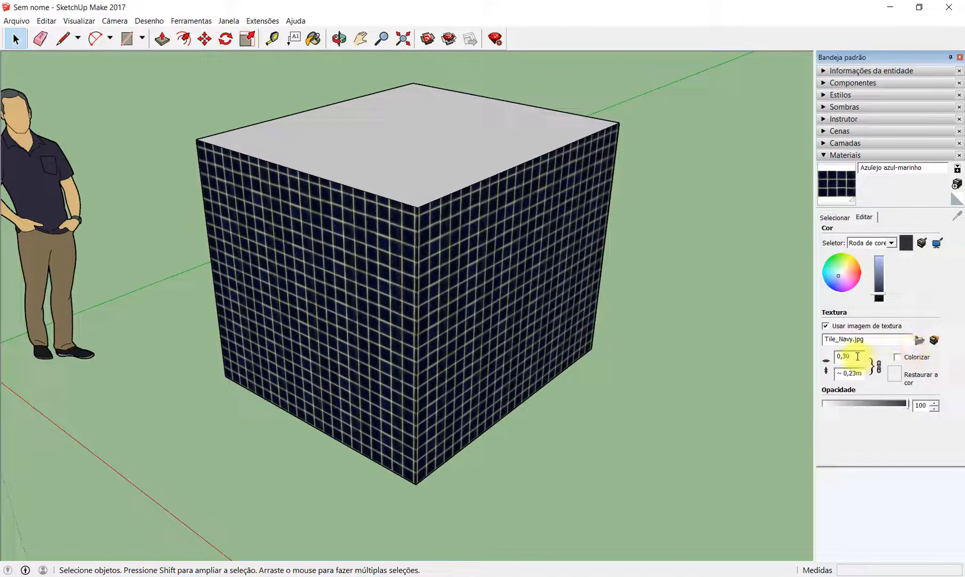
left_click_drag(856, 357, 803, 356)
type("0,6")
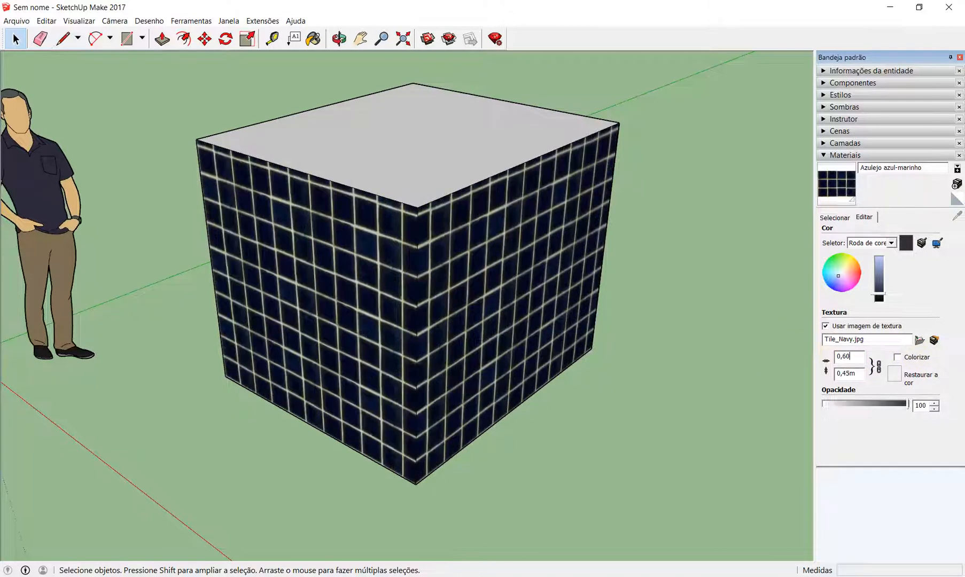
left_click(689, 379)
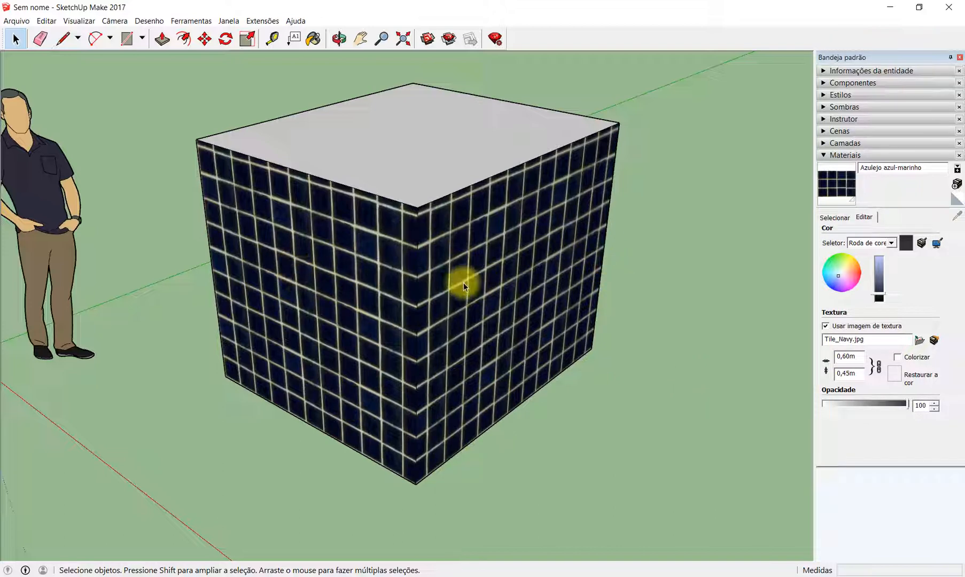
- Try a navy tile texture width of 1 m, and replace it with 0,5 m
double_click(844, 356)
type("1,")
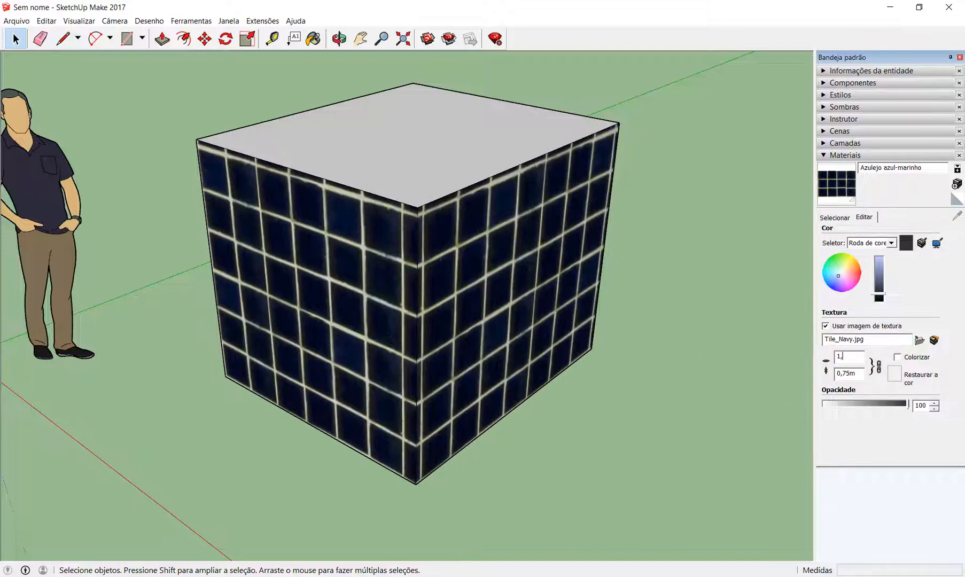
key("BackSpace")
key("BackSpace")
key("BackSpace")
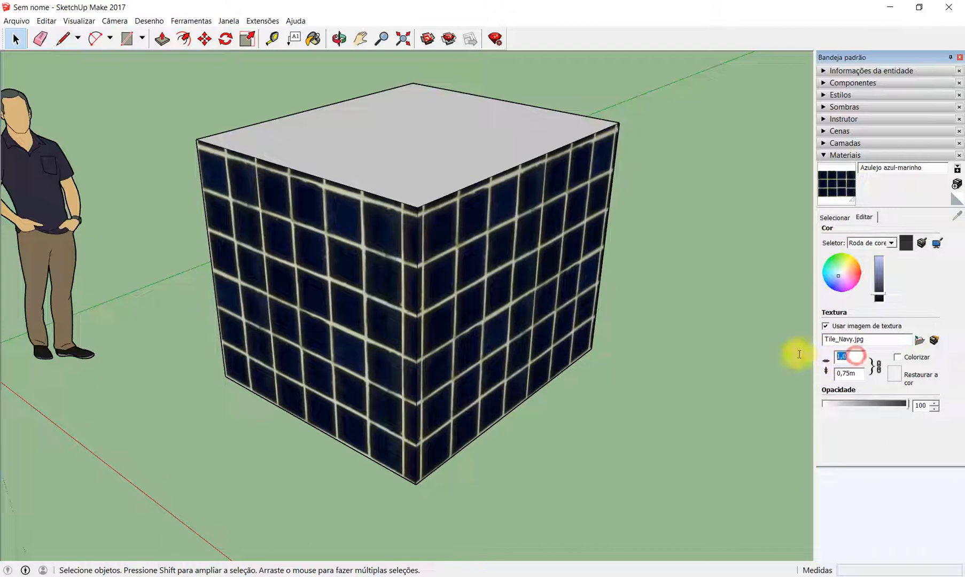
type("0,5")
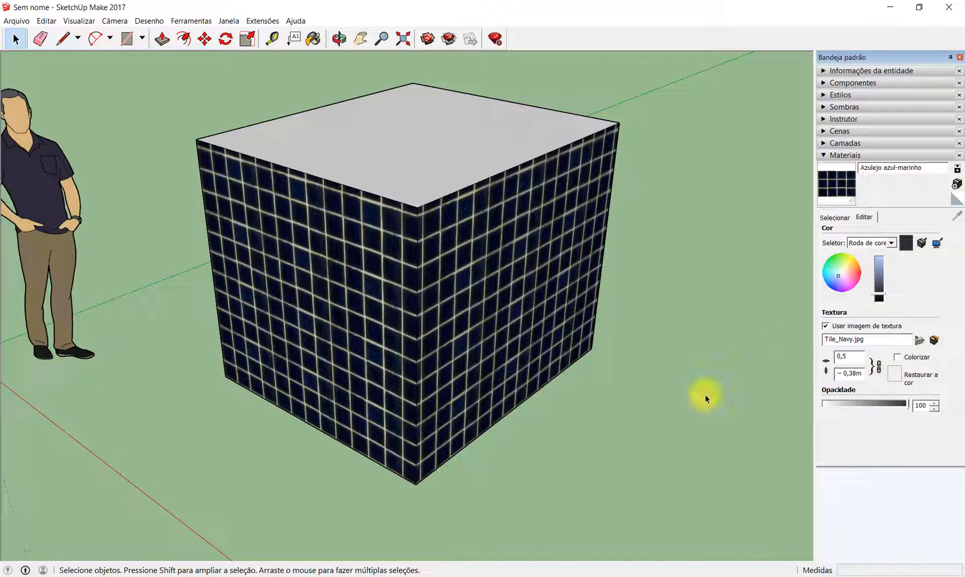
left_click(684, 377)
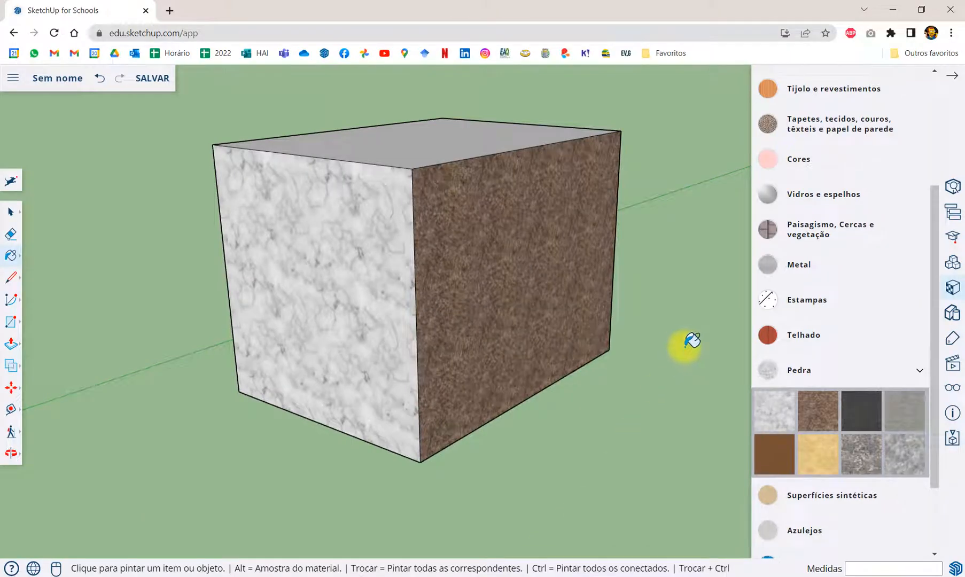
- In SketchUp for Schools, show the materials used in the model and open Mármore de Carrara for editing
scroll(884, 321, "up", 4)
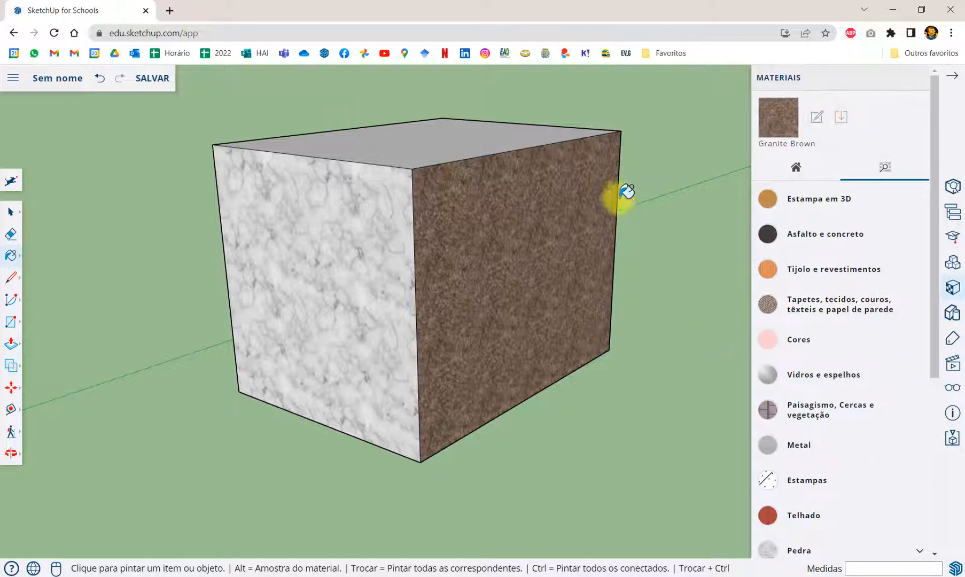
left_click(780, 109)
left_click(797, 167)
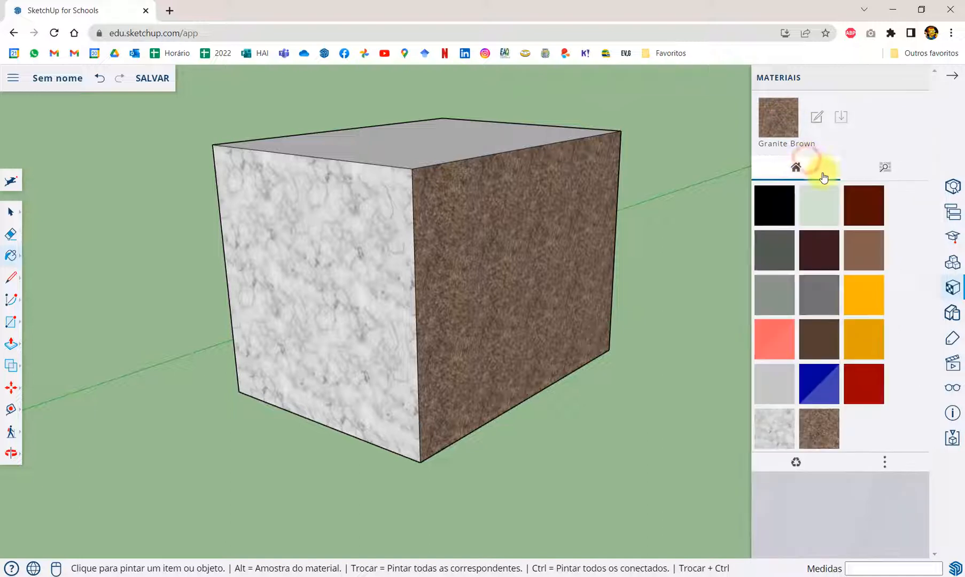
left_click(819, 429)
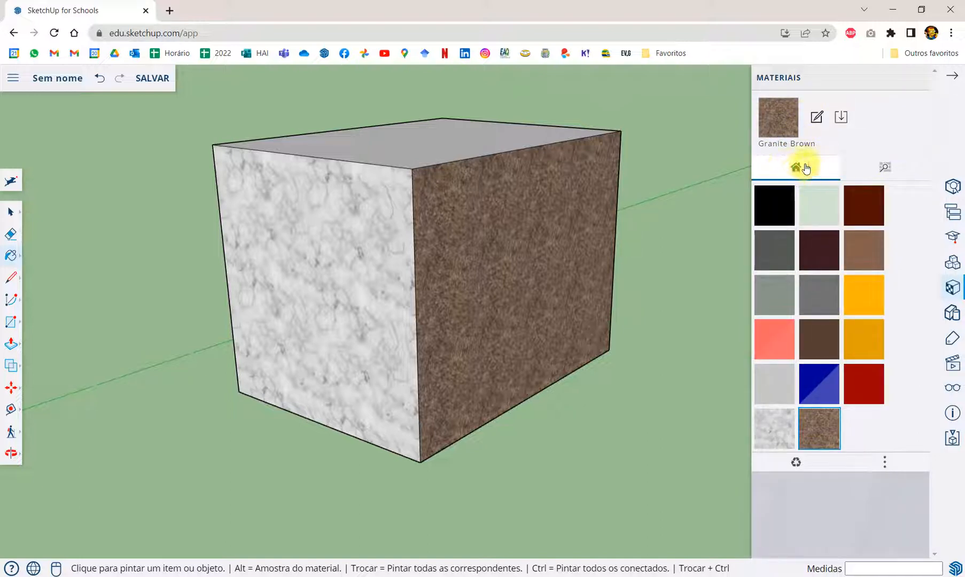
left_click(775, 430)
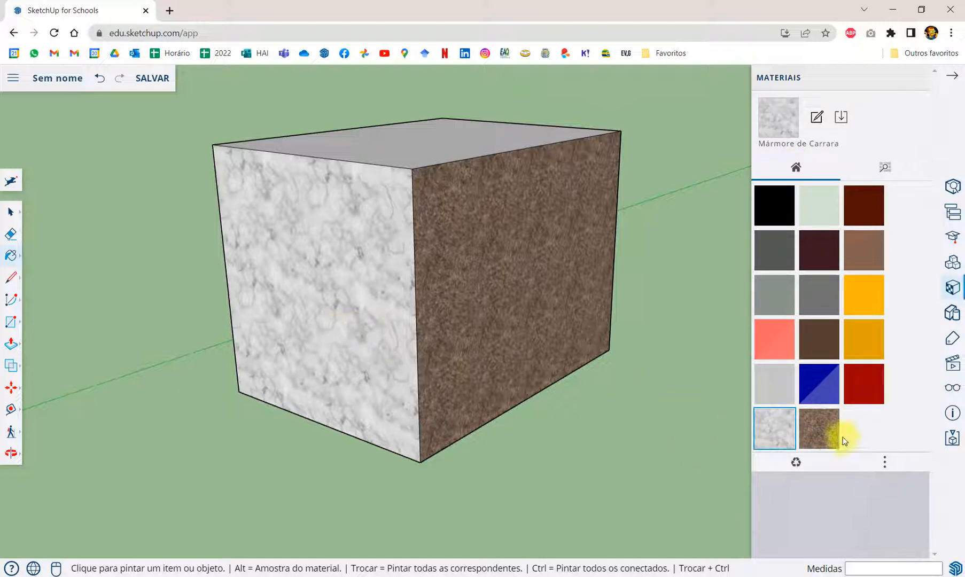
left_click(400, 316)
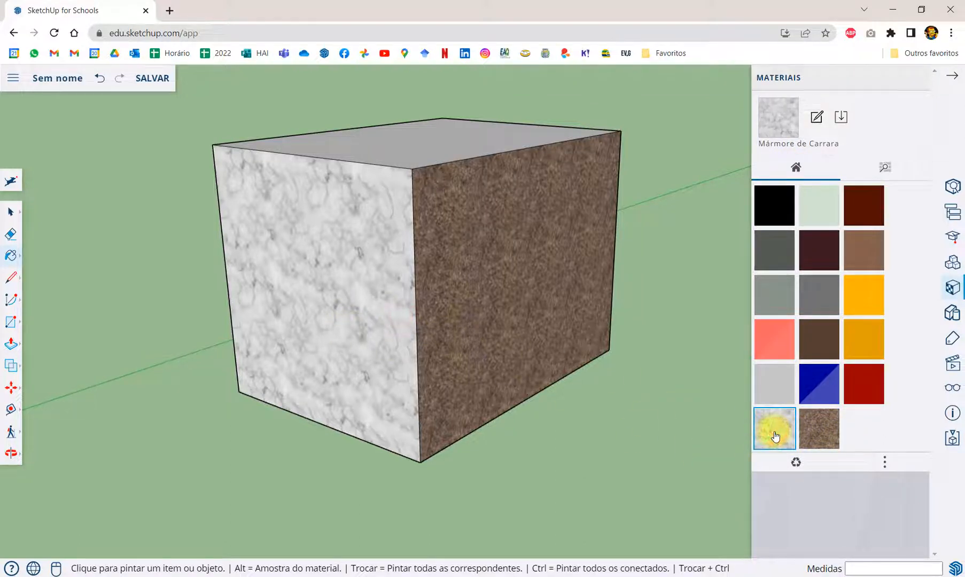
left_click(819, 119)
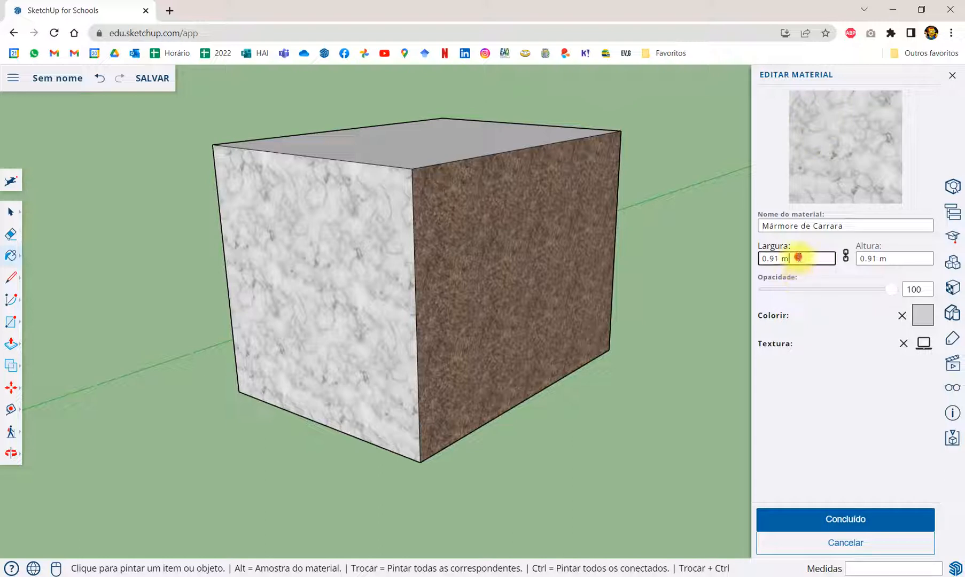
- Set the Mármore de Carrara texture's width to 1.50 m, with width and height linked
left_click_drag(799, 259, 740, 250)
left_click_drag(902, 258, 728, 256)
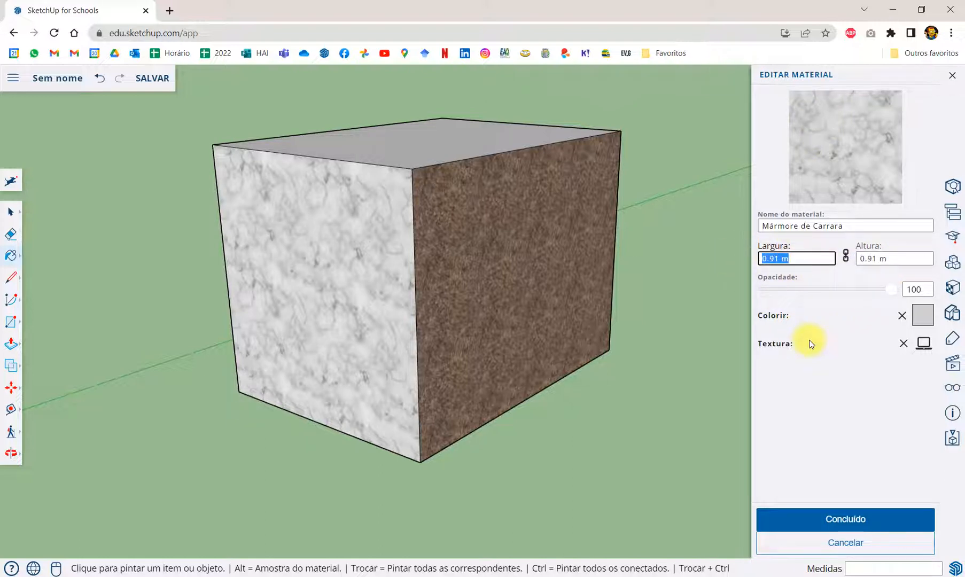
type("1.50")
key("Tab")
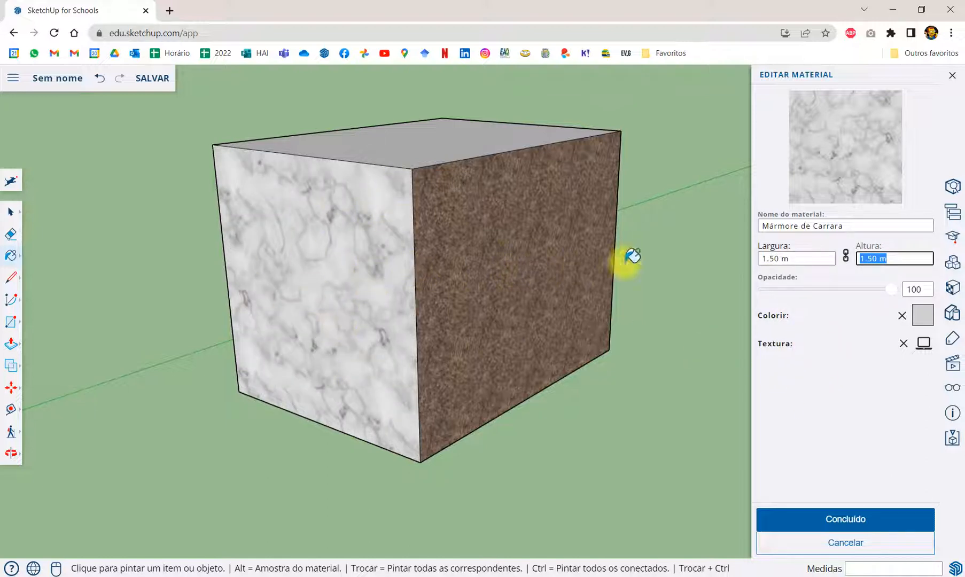
- Reduce the marble texture's width first to 1 m and finally to 0.50 m
left_click(778, 258)
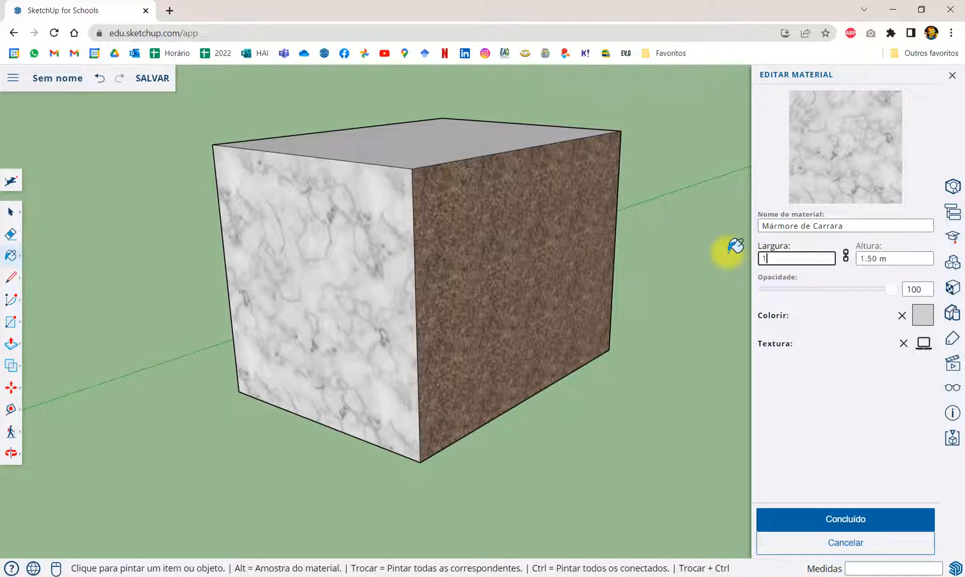
key("Tab")
left_click(786, 259)
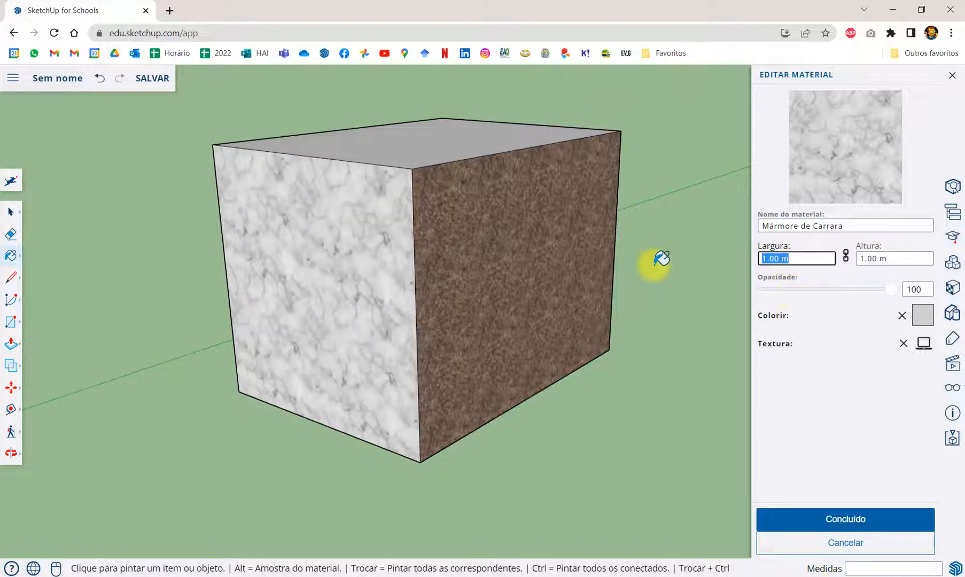
type("0.50")
key("Tab")
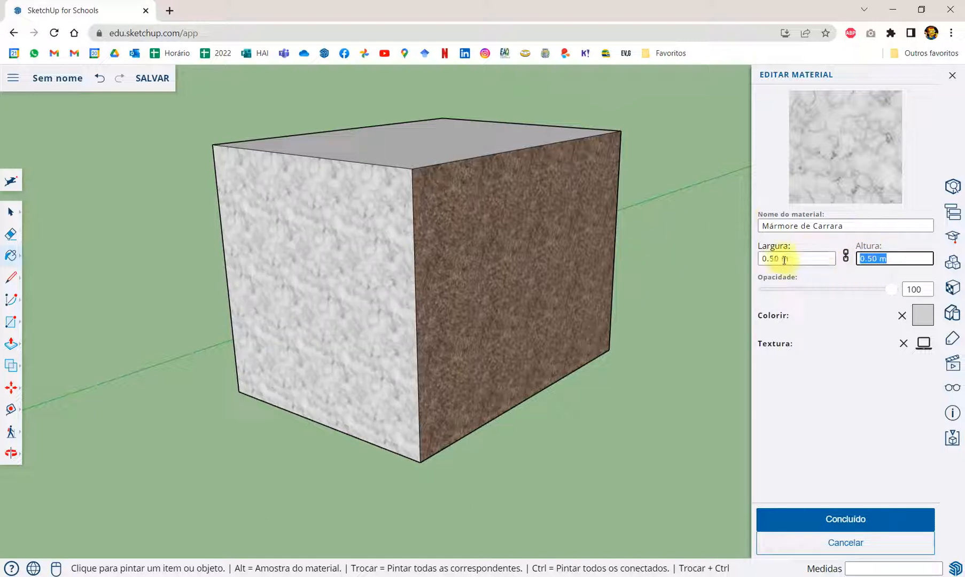
- Paint the box's brown granite face with Mármore de Carrara
left_click_drag(798, 258, 721, 281)
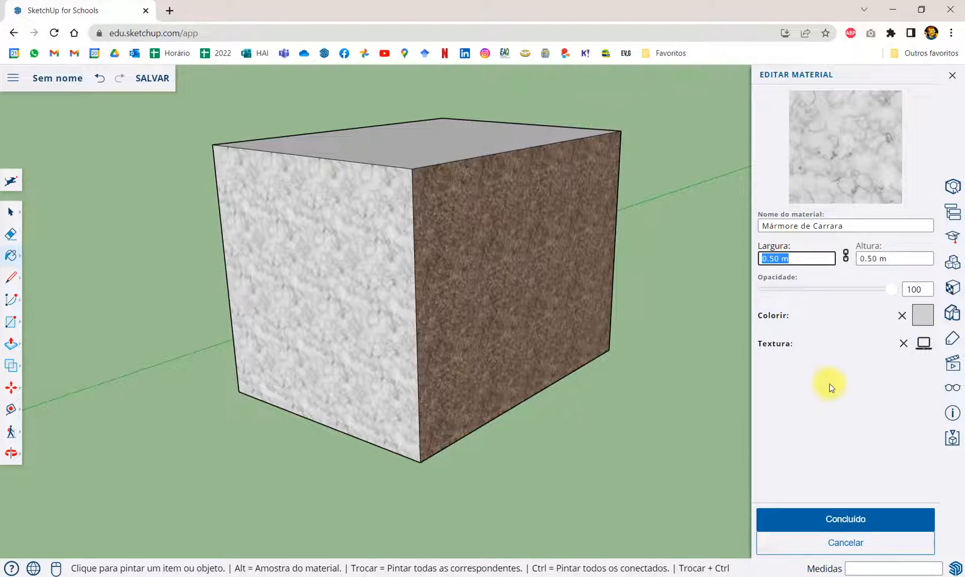
left_click(508, 264)
- Set the marble texture's width to 1 m and its height to 1.00 m
left_click(798, 256)
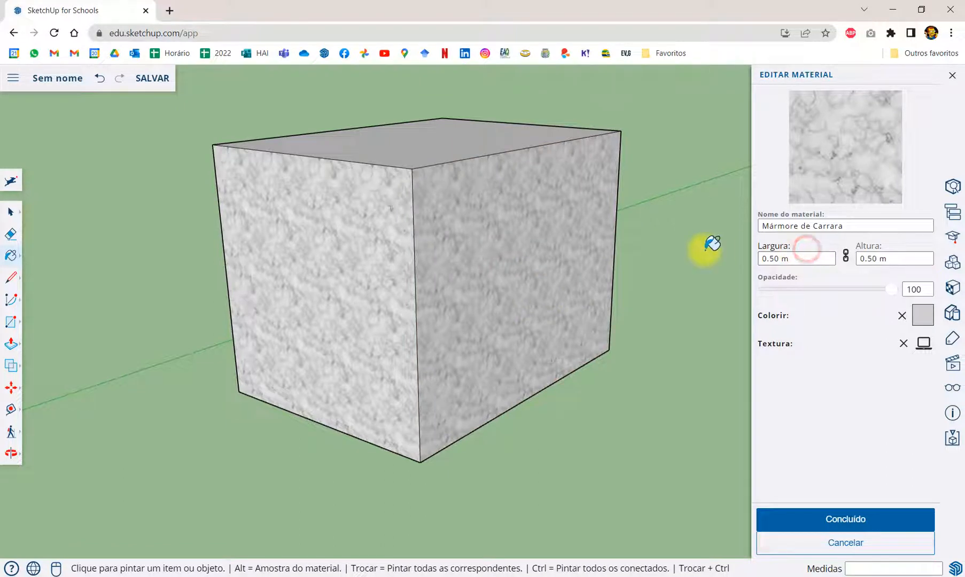
left_click(772, 259)
type("1")
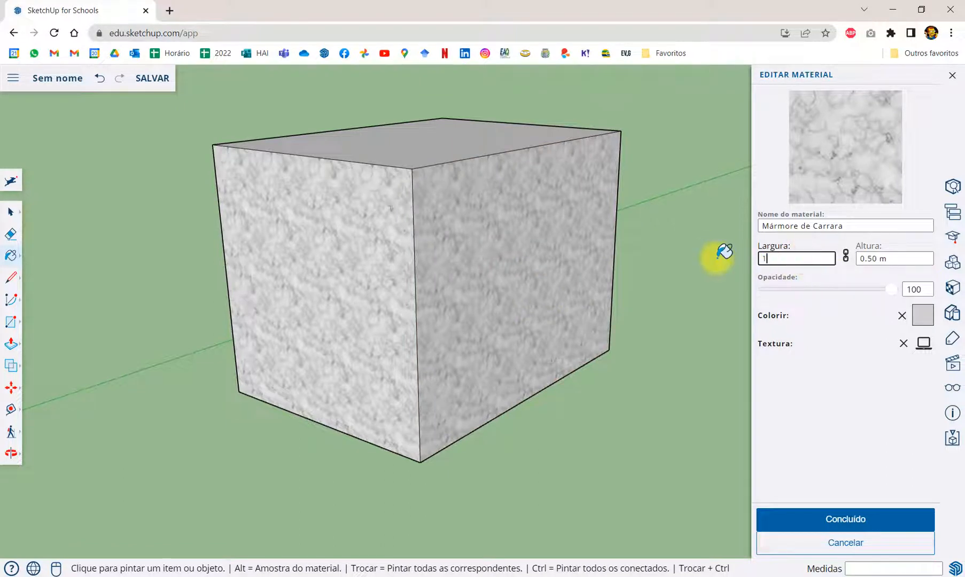
key("Tab")
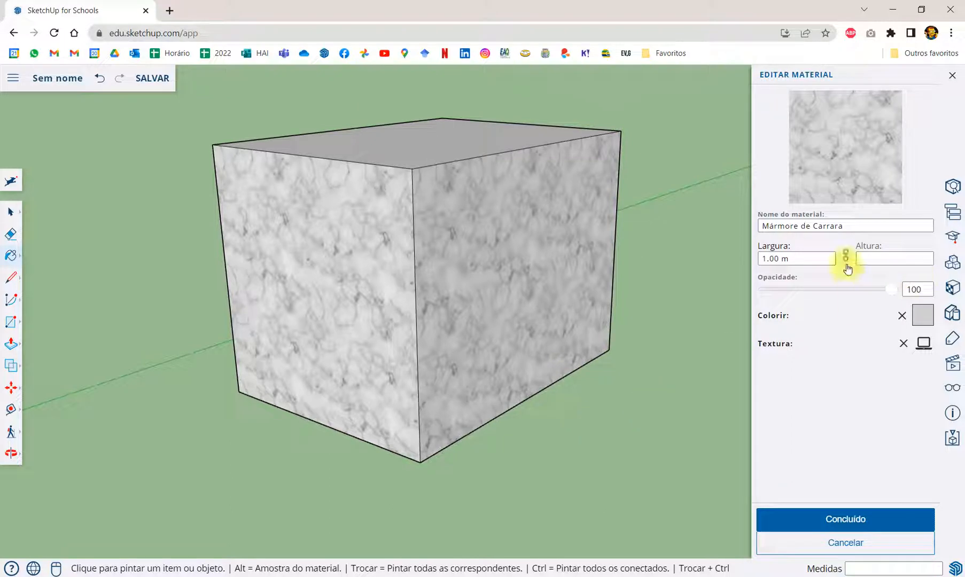
left_click(865, 259)
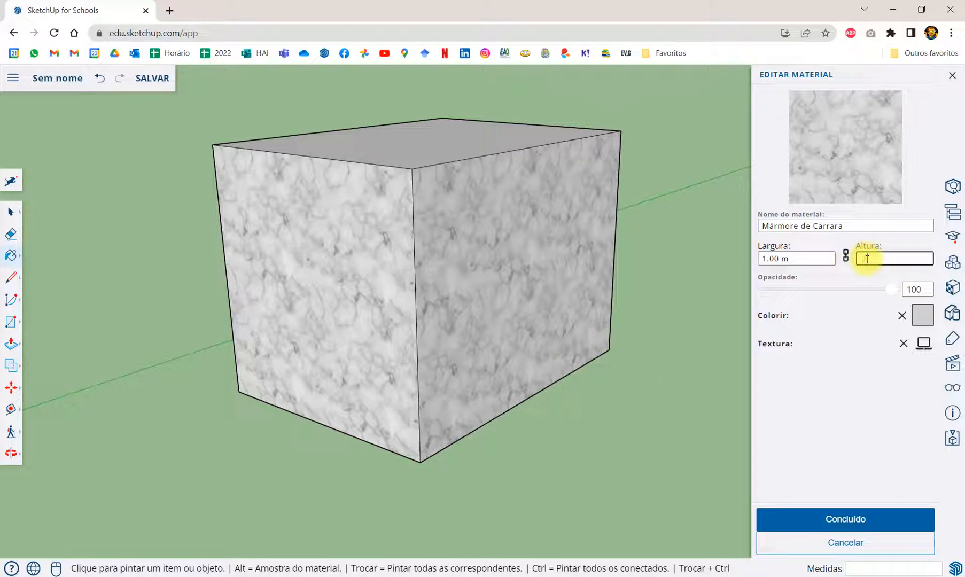
type("1.00")
key("Return")
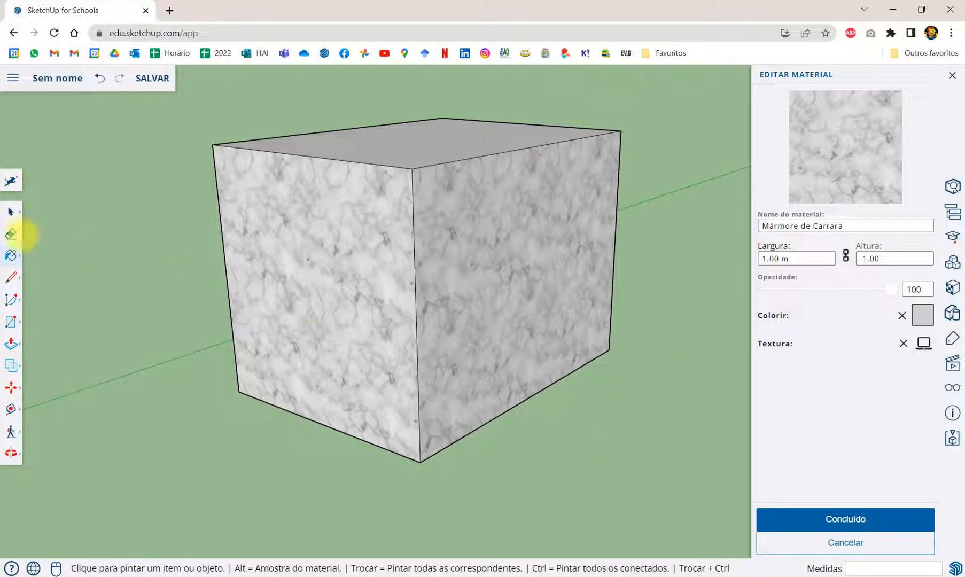
- Activate the Select tool and open the marble texture's width for editing
left_click(10, 212)
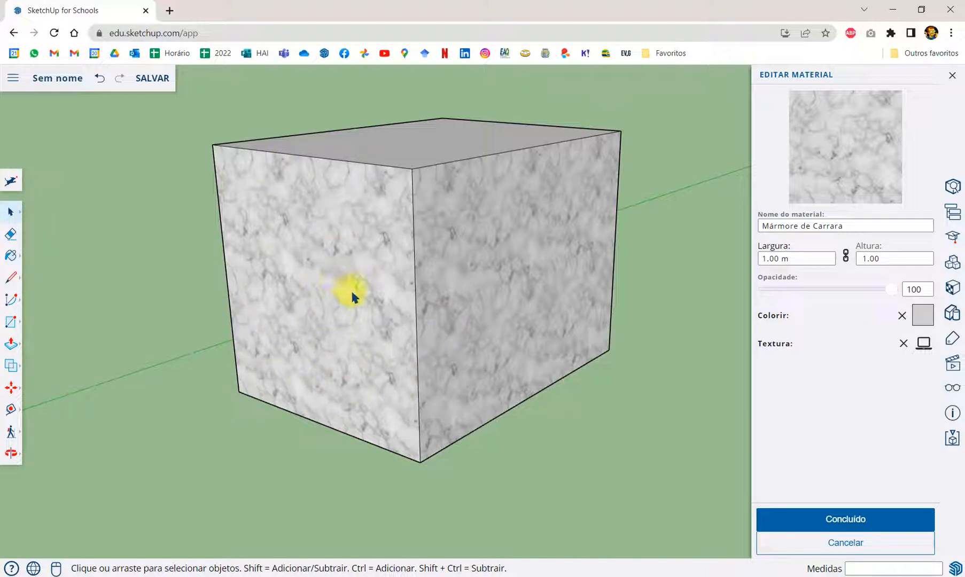
left_click(801, 257)
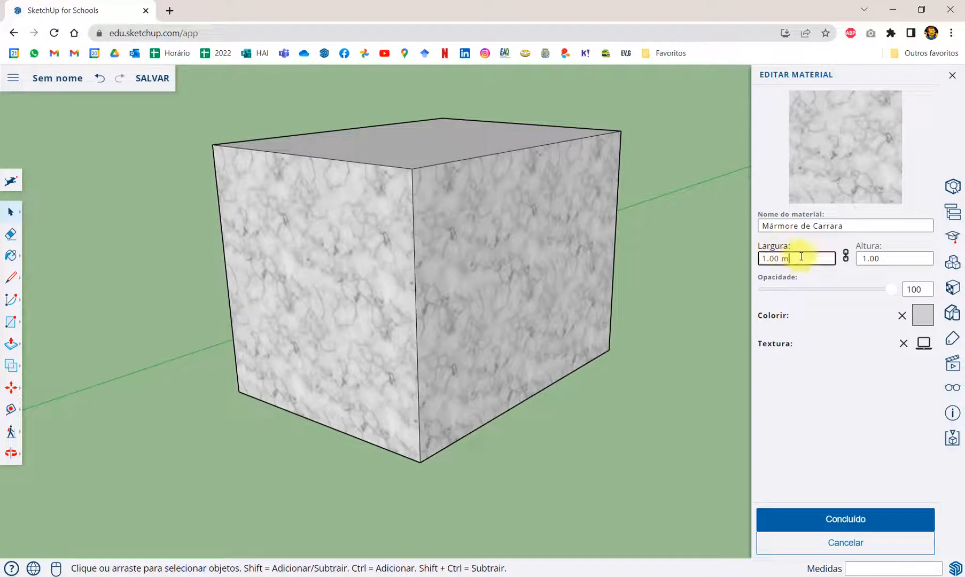
left_click_drag(801, 257, 768, 258)
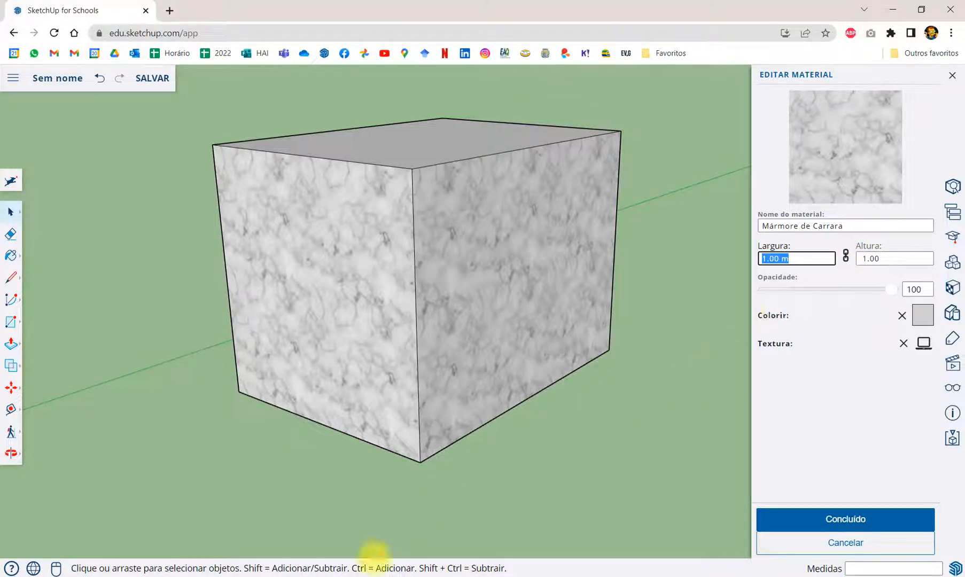
- Switch to SketchUp Make 2017, unlink the navy tile texture's width from its height, and enter a width of 1
left_click(328, 576)
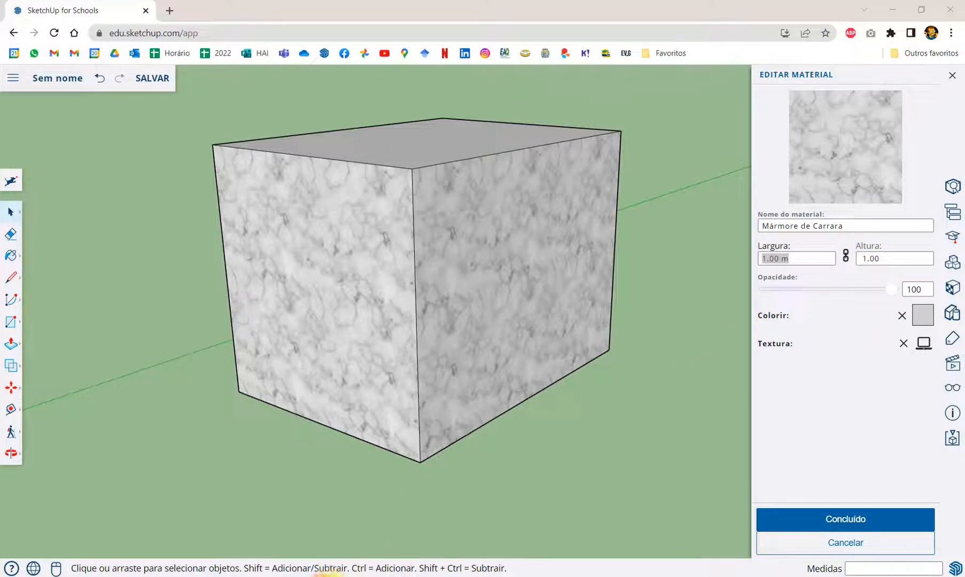
left_click(324, 576)
left_click(323, 576)
left_click(323, 576)
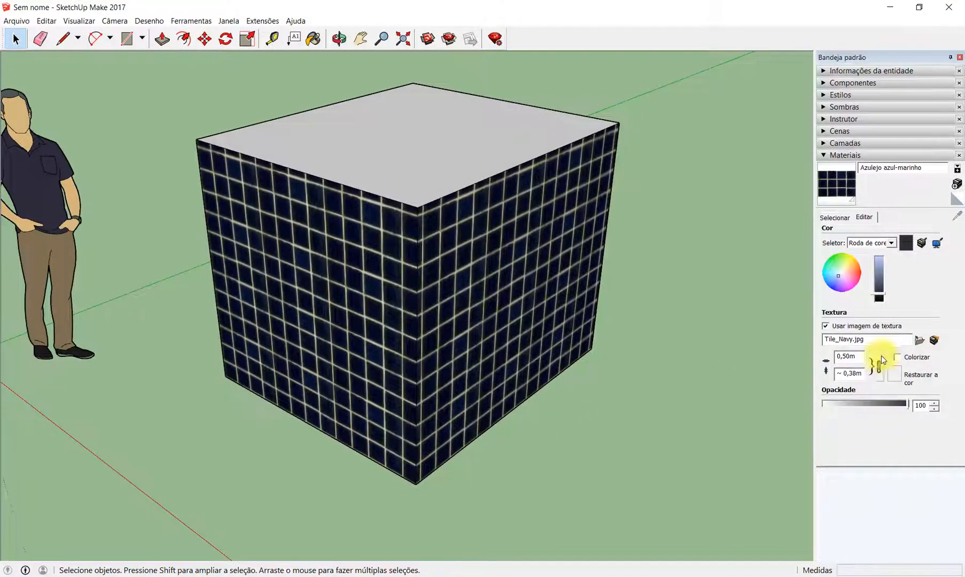
left_click(877, 369)
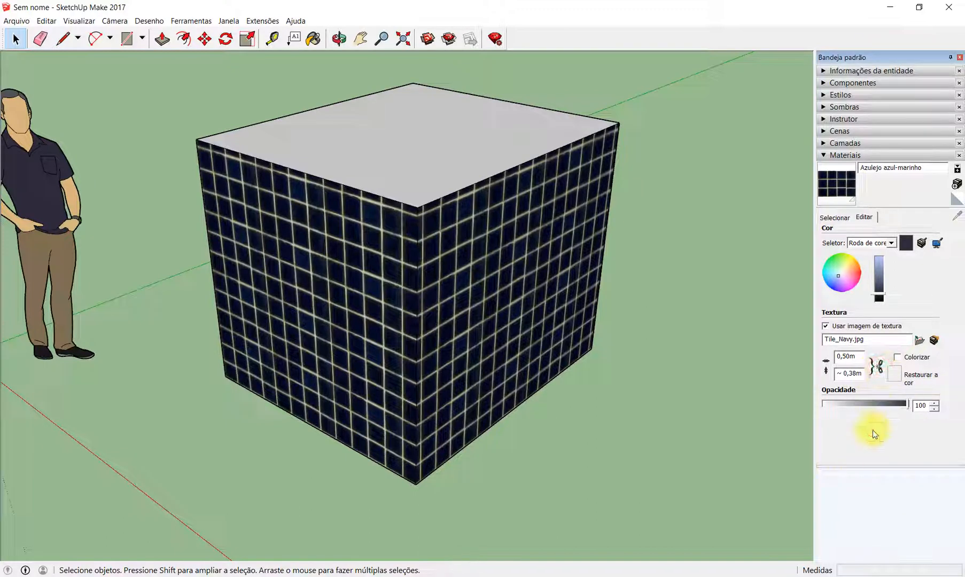
double_click(854, 356)
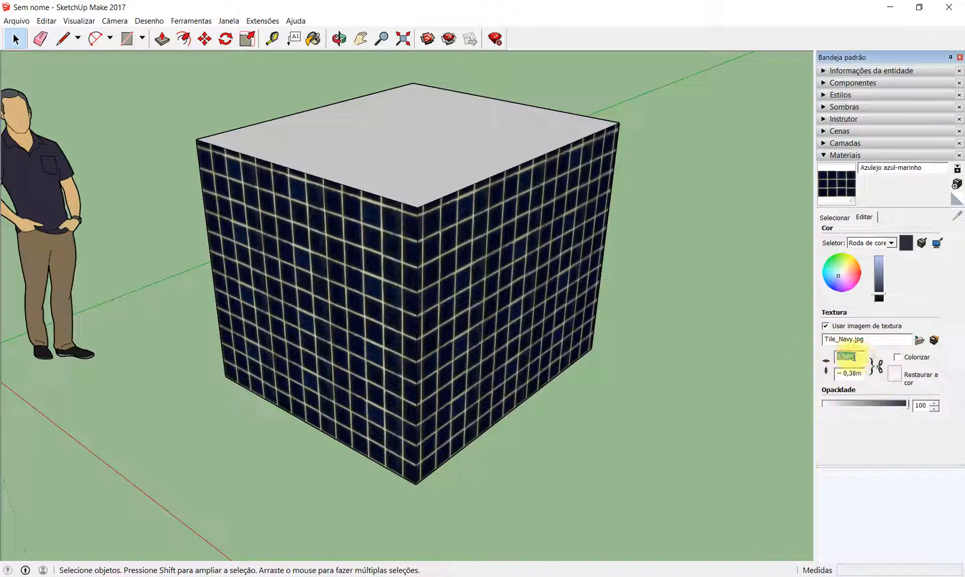
left_click(879, 366)
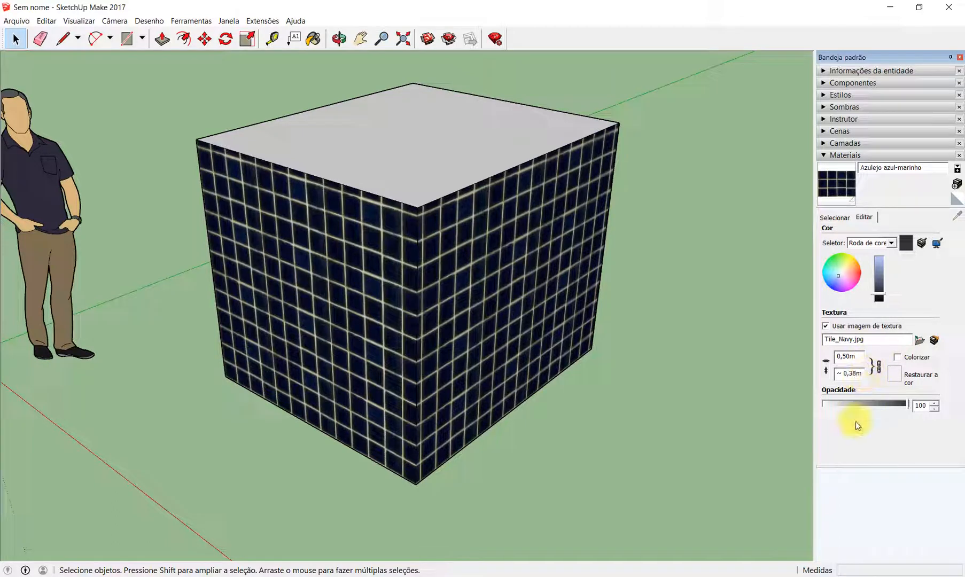
left_click(847, 357)
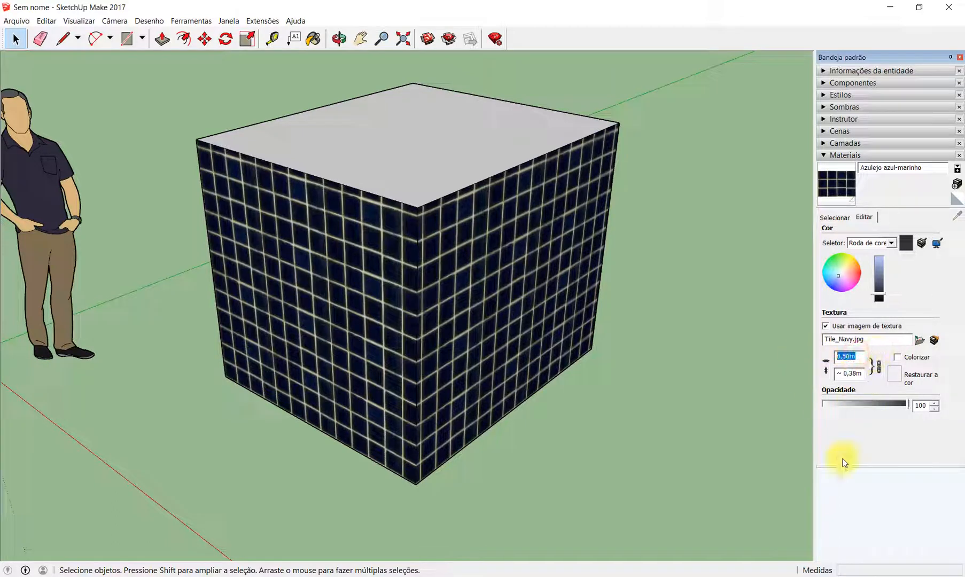
type("1")
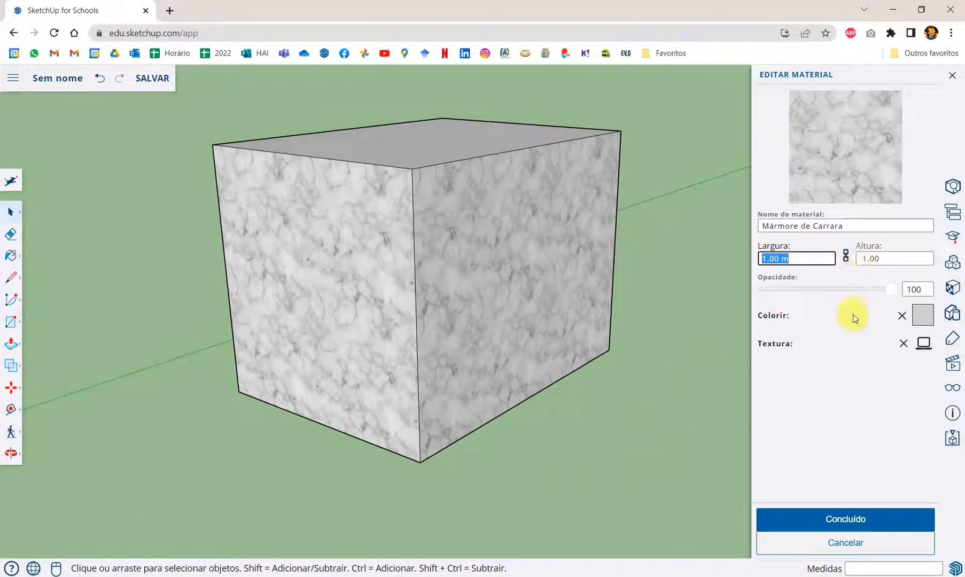
- Back in SketchUp for Schools, unlink the marble texture's width from its height
left_click(846, 257)
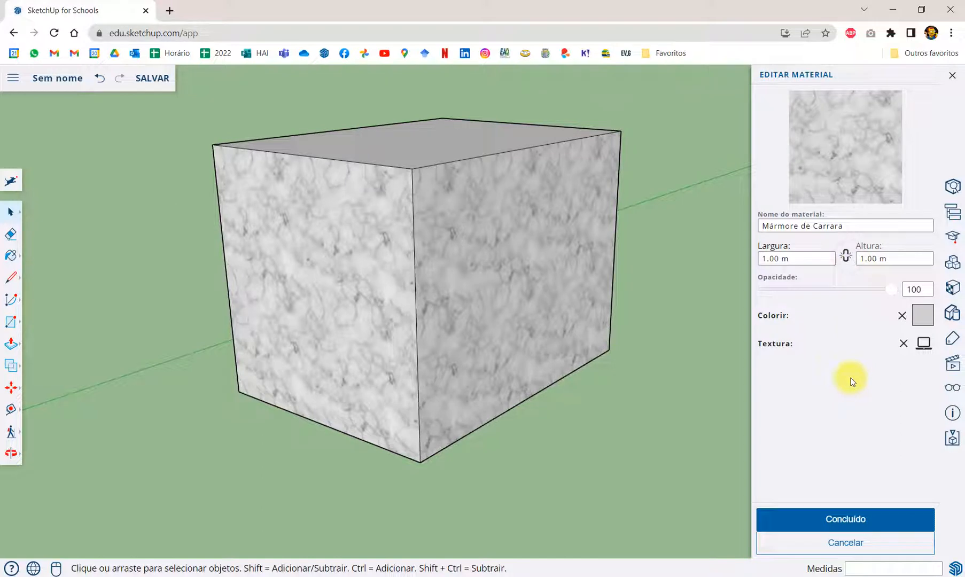
- Set the Carrara marble texture's height to 0.50 m with width and height unlinked
left_click(812, 259)
left_click_drag(812, 259, 839, 258)
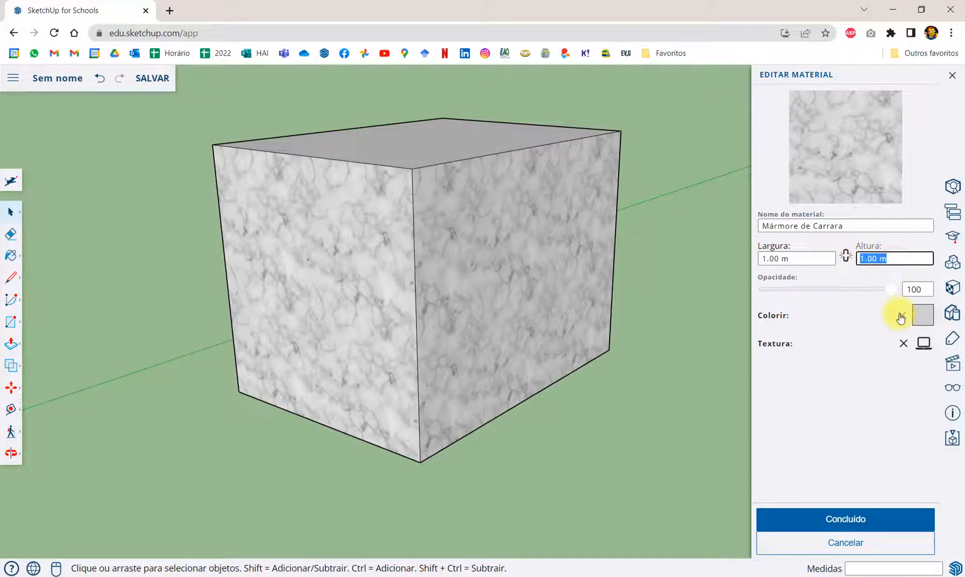
type("0.5")
key("Return")
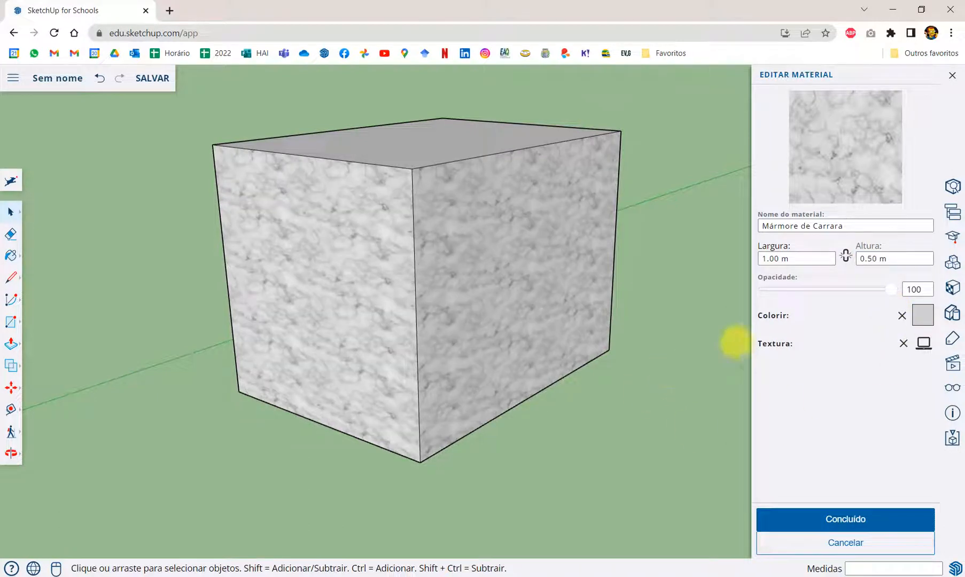
- Restore the marble texture's height to 1.00 m
left_click(798, 256)
left_click(893, 258)
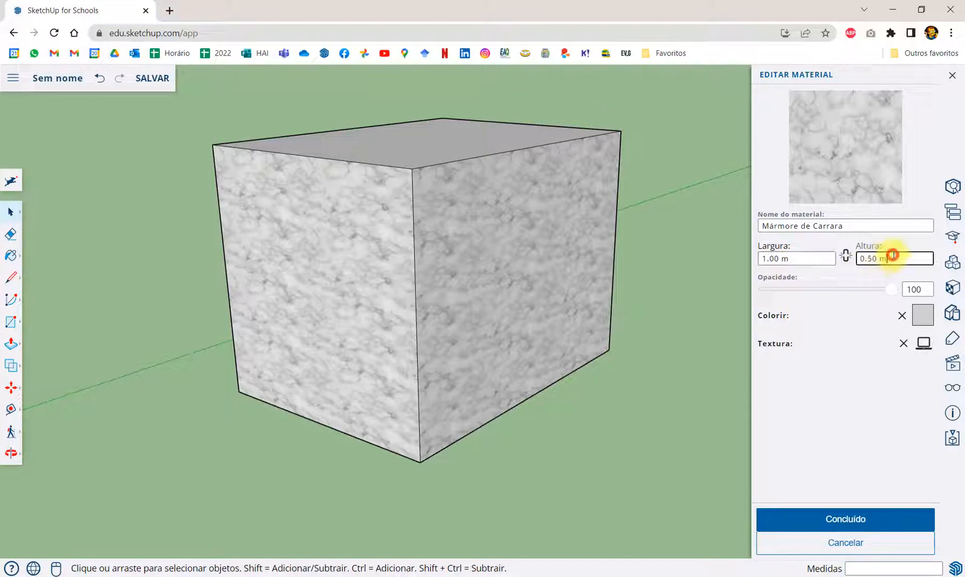
double_click(894, 257)
left_click(891, 259)
left_click_drag(815, 259, 753, 258)
left_click(894, 257)
double_click(895, 257)
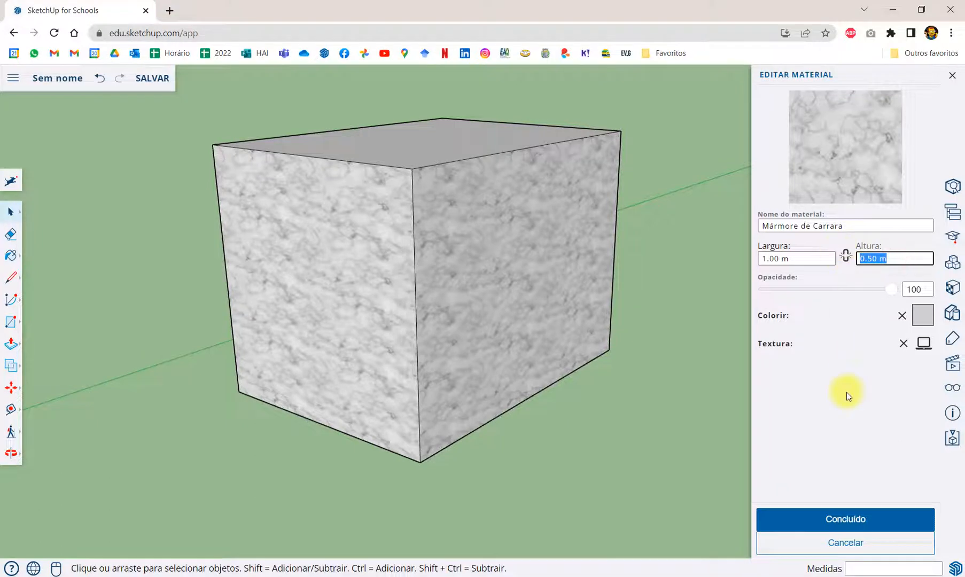
type("1")
key("Return")
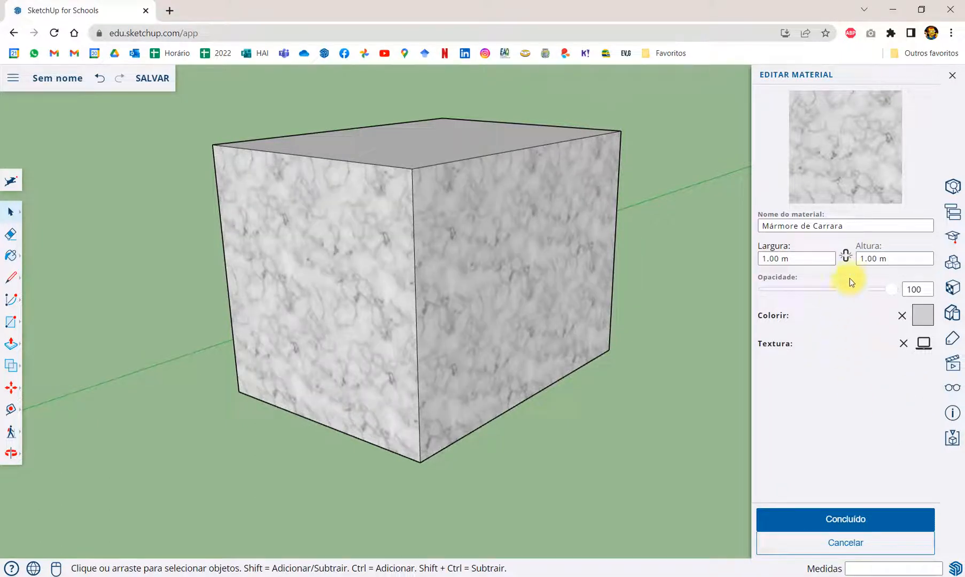
- Toggle the link between the marble texture's width and height on and off
left_click(845, 255)
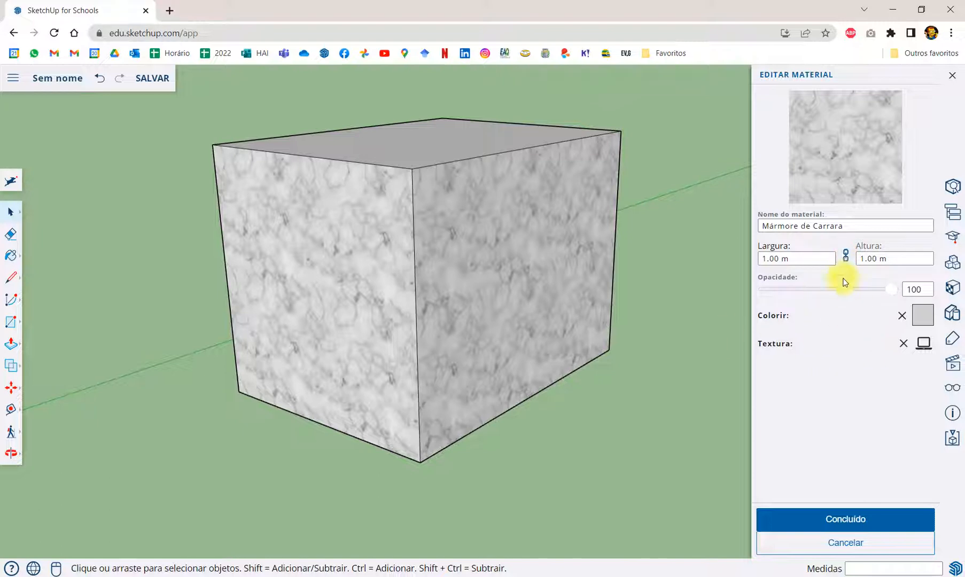
left_click(808, 258)
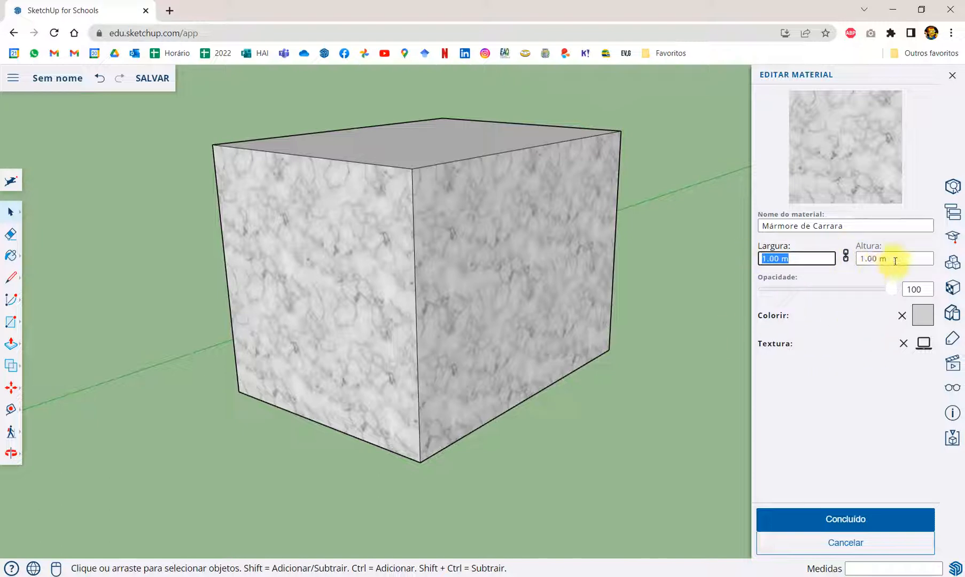
left_click(845, 256)
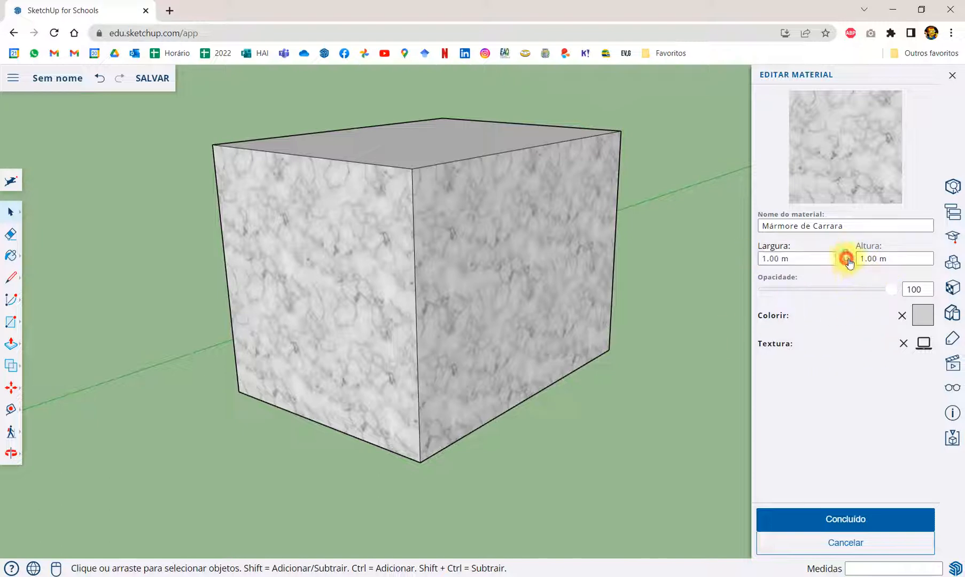
left_click(802, 258)
left_click(887, 258)
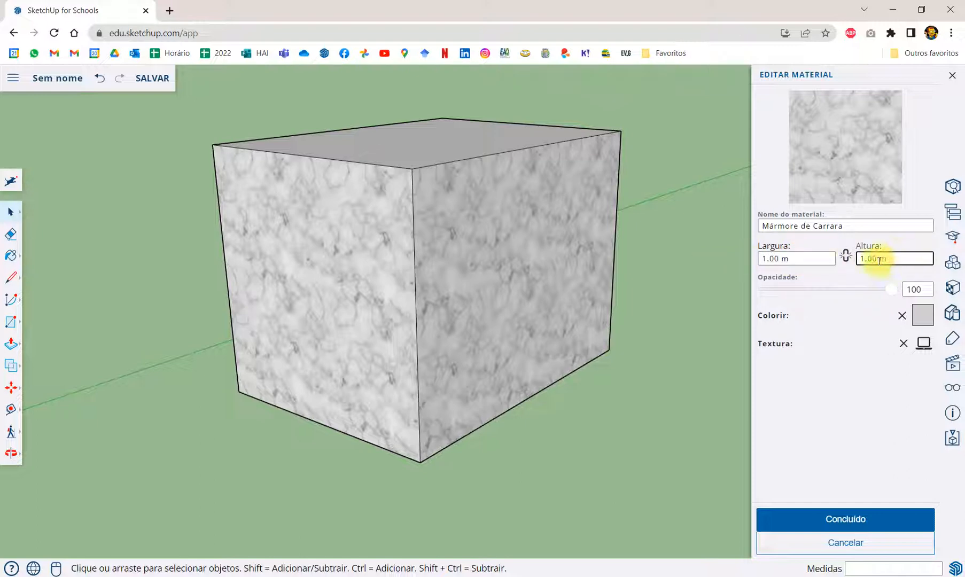
left_click(846, 262)
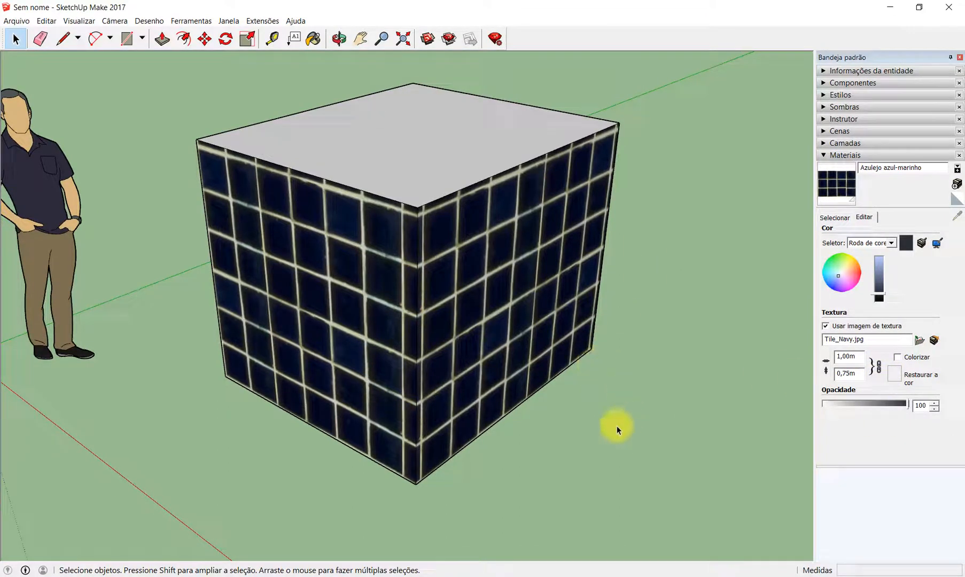
- Switch to the PowerPoint presentation and point out the words "global" and "local" on slide 9 about adjusting materials
left_click(590, 576)
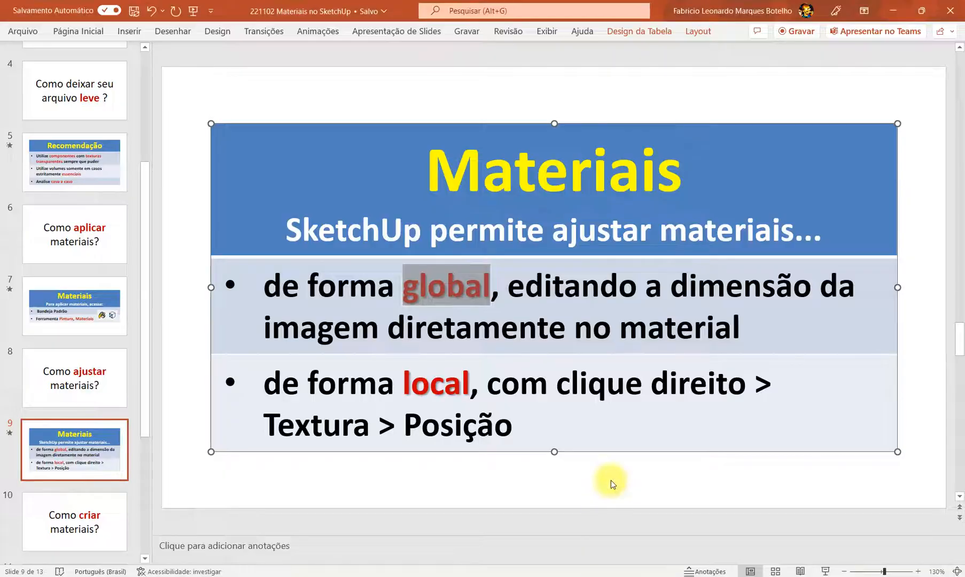
left_click(478, 328)
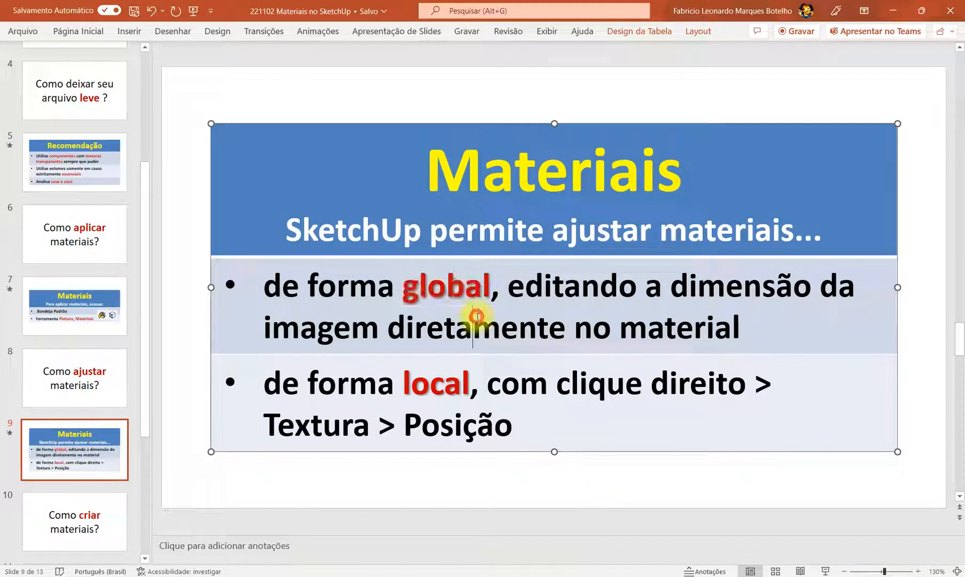
left_click_drag(404, 285, 491, 288)
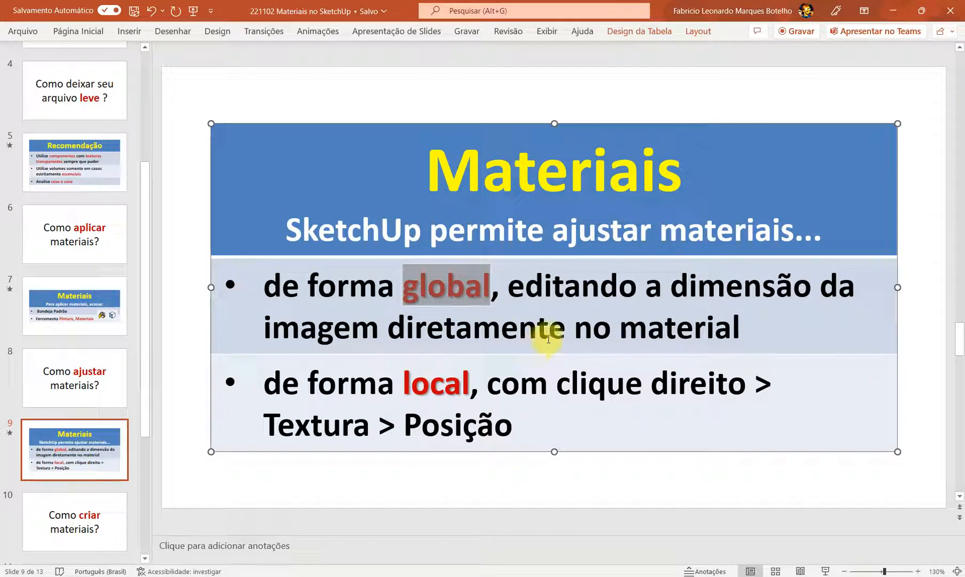
scroll(566, 302, "down", 2)
scroll(566, 299, "up", 1)
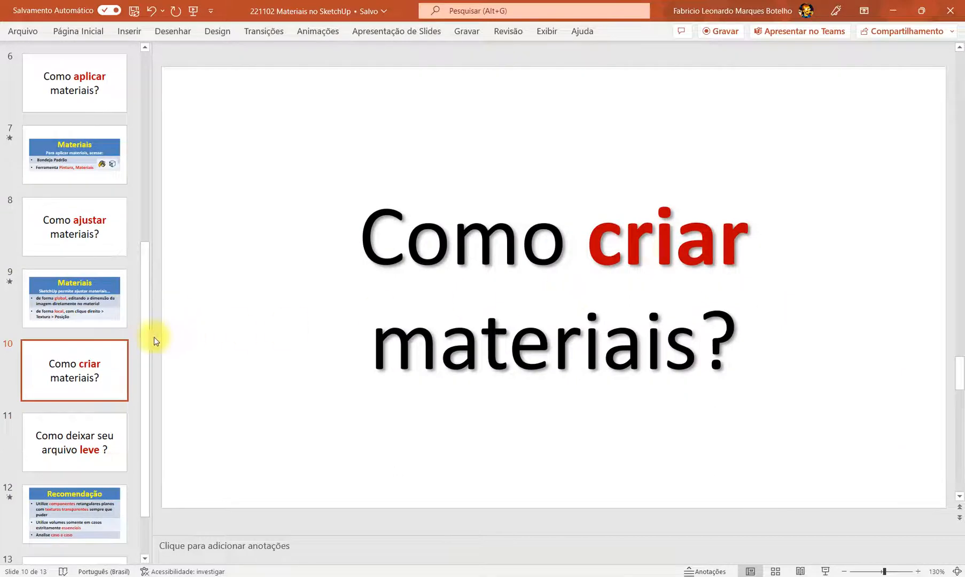
left_click(78, 306)
double_click(412, 392)
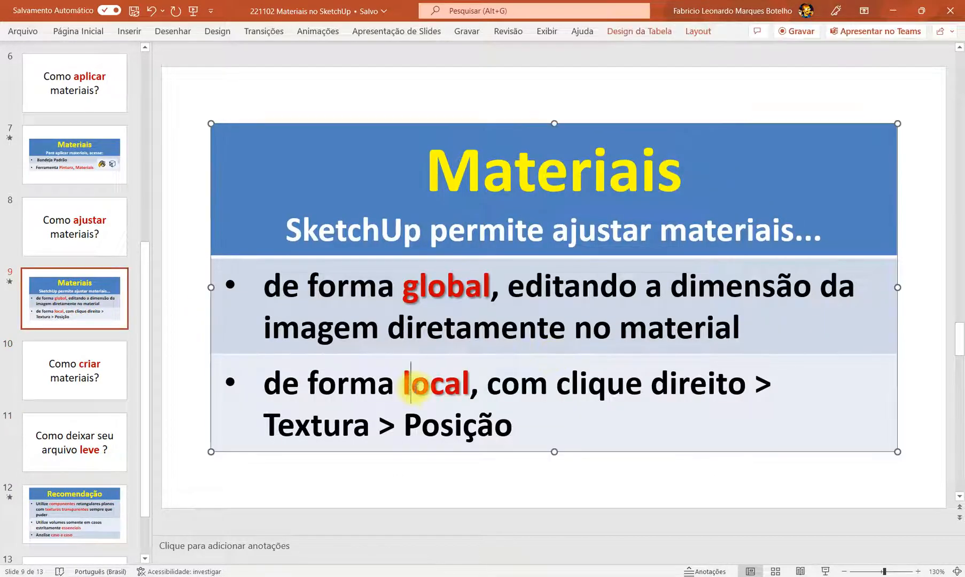
left_click(585, 421)
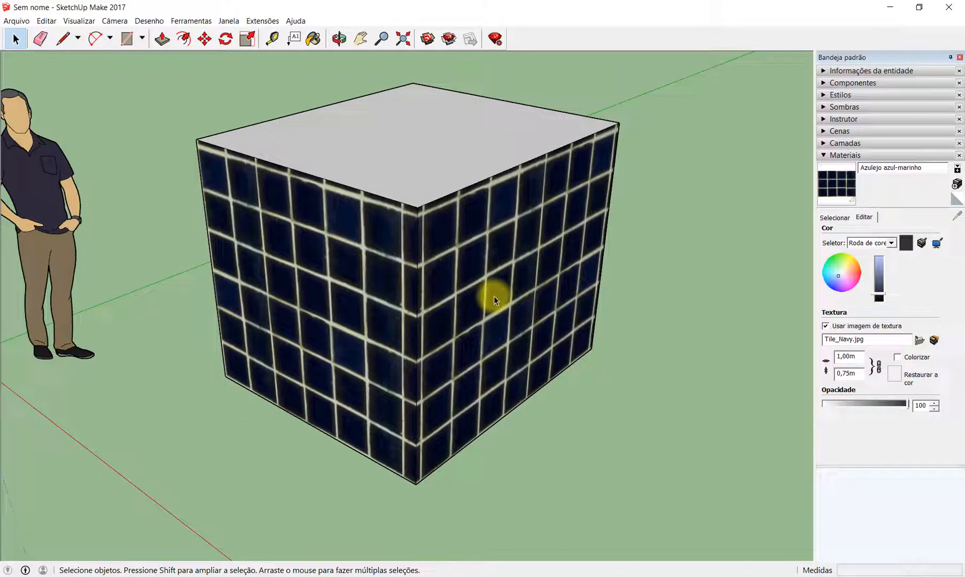
- Switch to SketchUp Make 2017 and set the navy tile texture's width to 0,50 m with its height linked
left_click_drag(860, 355, 811, 357)
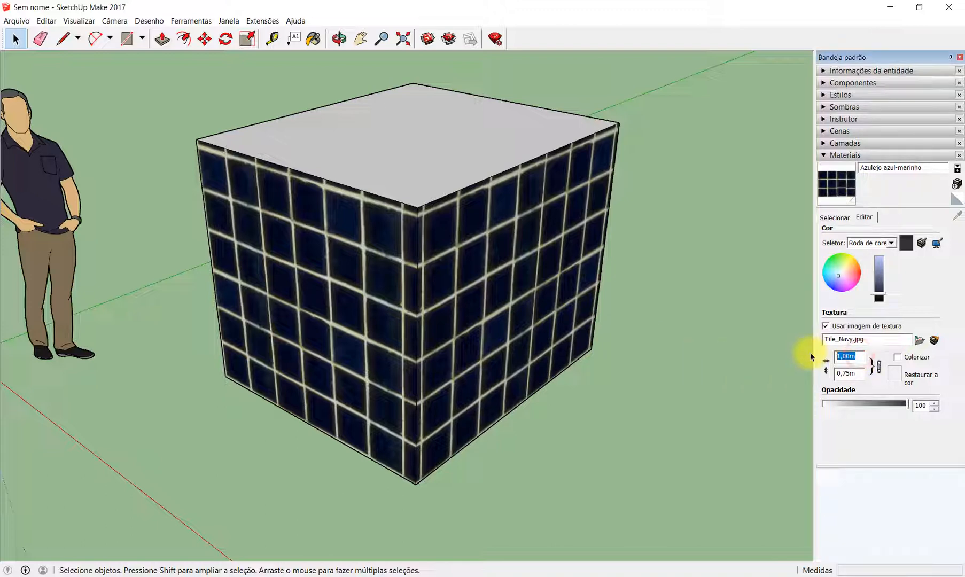
type("0,50")
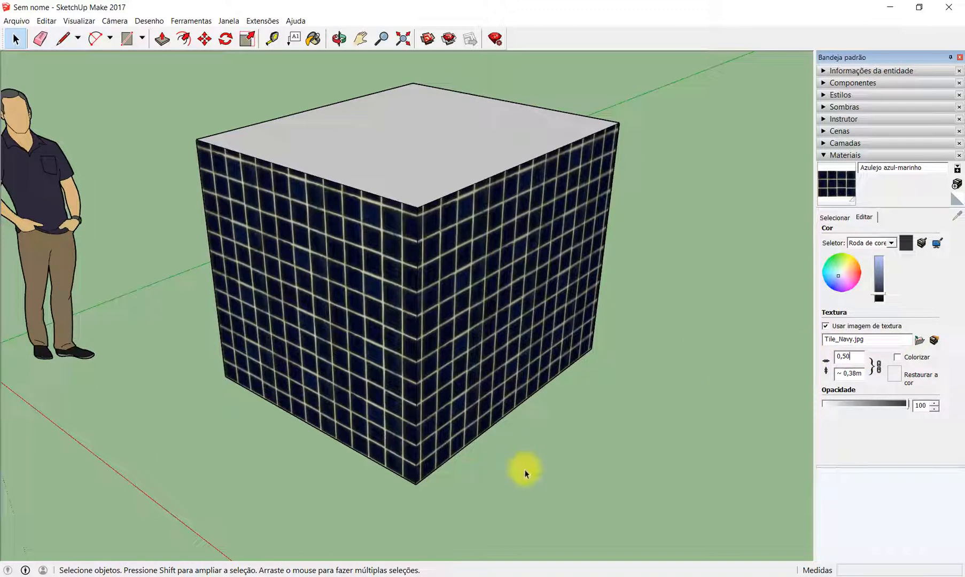
left_click(589, 448)
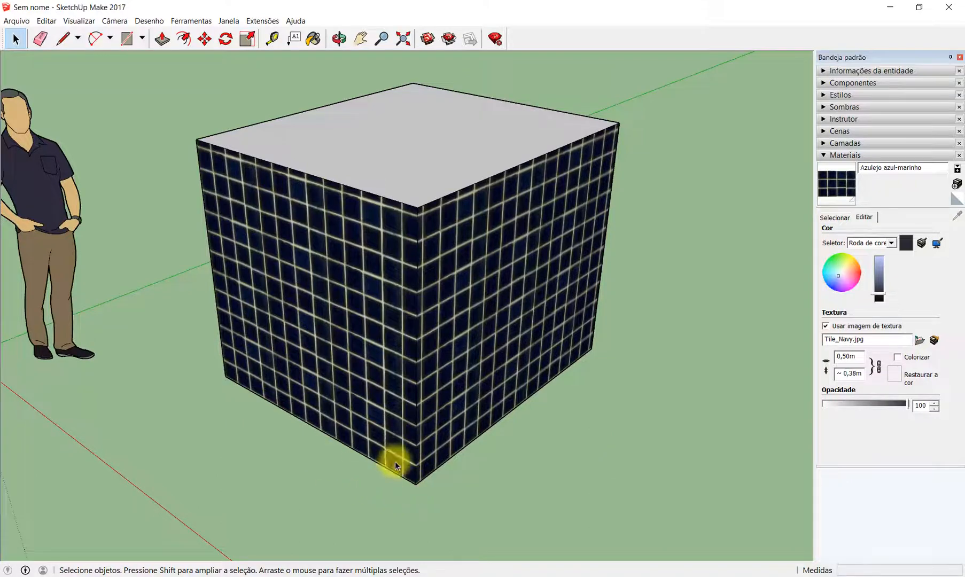
- Examine how the navy tiles meet the edges at the box's lower front corner
scroll(435, 486, "up", 5)
middle_click_drag(443, 483, 381, 409)
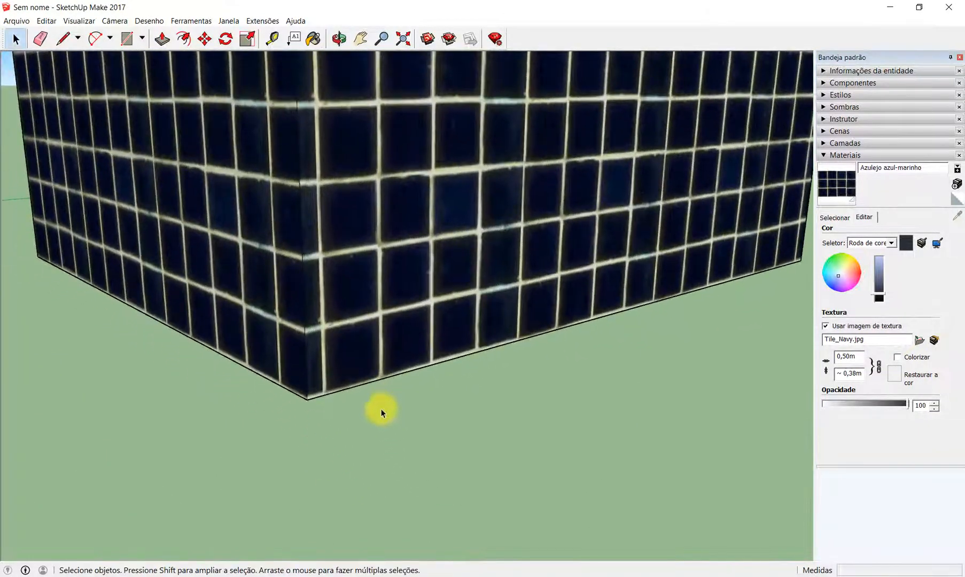
scroll(332, 378, "up", 2)
left_click(352, 349)
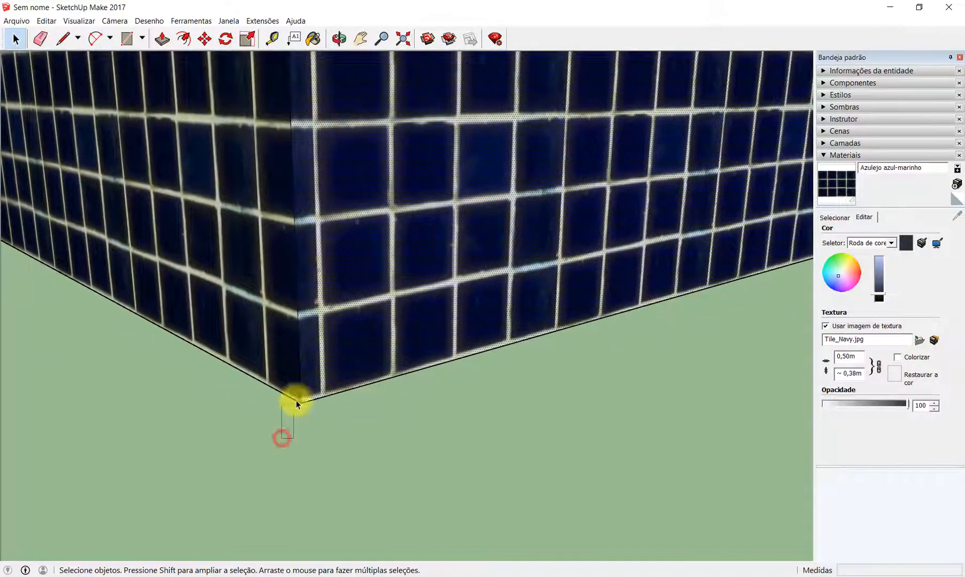
left_click_drag(296, 402, 376, 278)
left_click(408, 434)
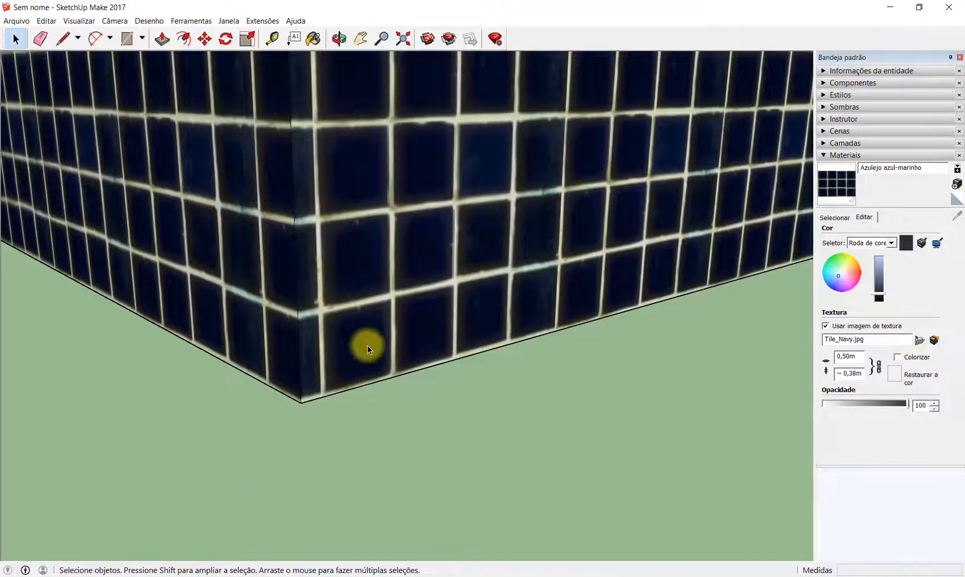
scroll(355, 377, "down", 5)
scroll(385, 288, "up", 5)
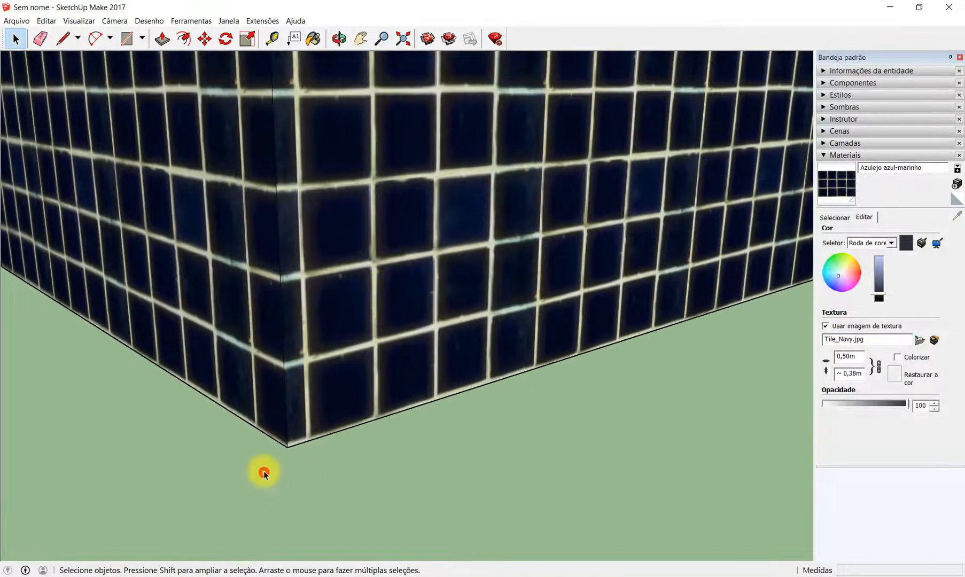
left_click_drag(264, 473, 346, 327)
scroll(399, 436, "down", 5)
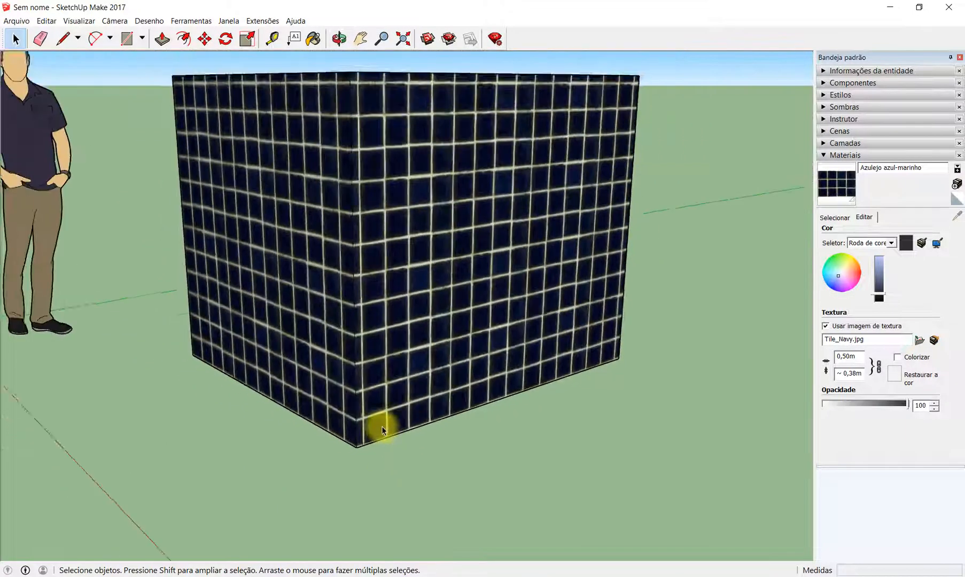
scroll(383, 431, "down", 3)
scroll(442, 301, "up", 2)
scroll(407, 350, "up", 1)
middle_click_drag(407, 351, 409, 352)
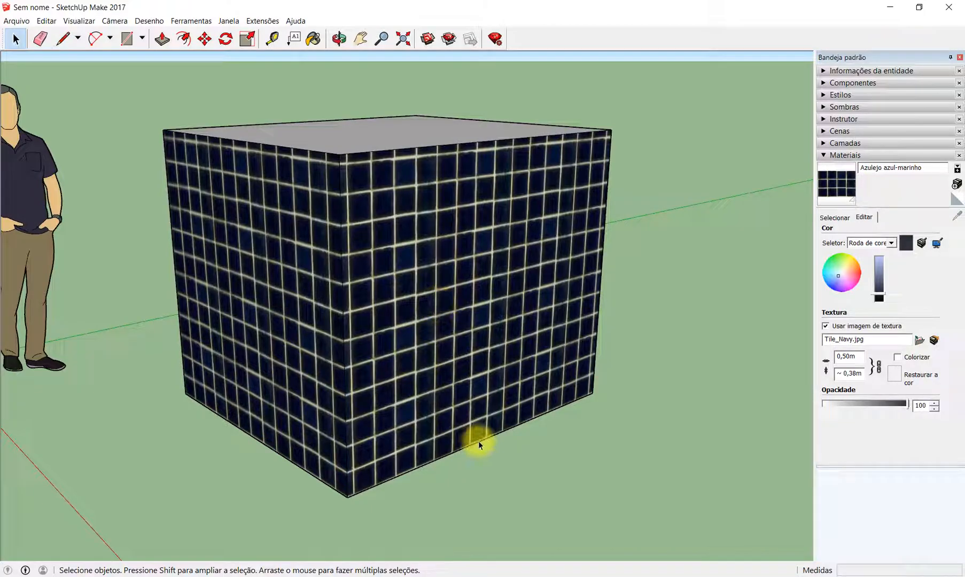
- Switch to the PowerPoint presentation and highlight "clique direito > Textura > Posição" under local adjustment on slide 9
left_click(604, 576)
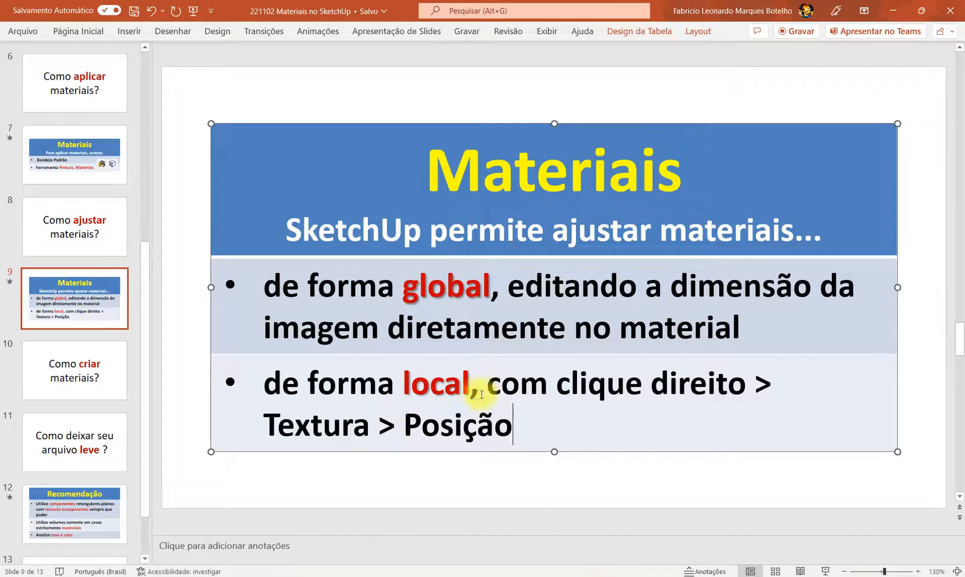
left_click_drag(559, 384, 734, 377)
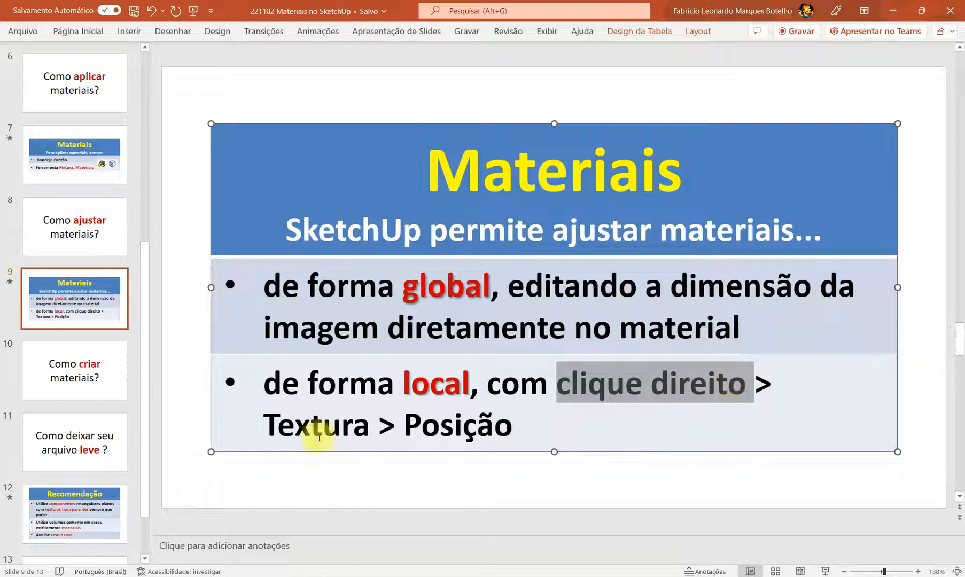
left_click_drag(262, 425, 514, 427)
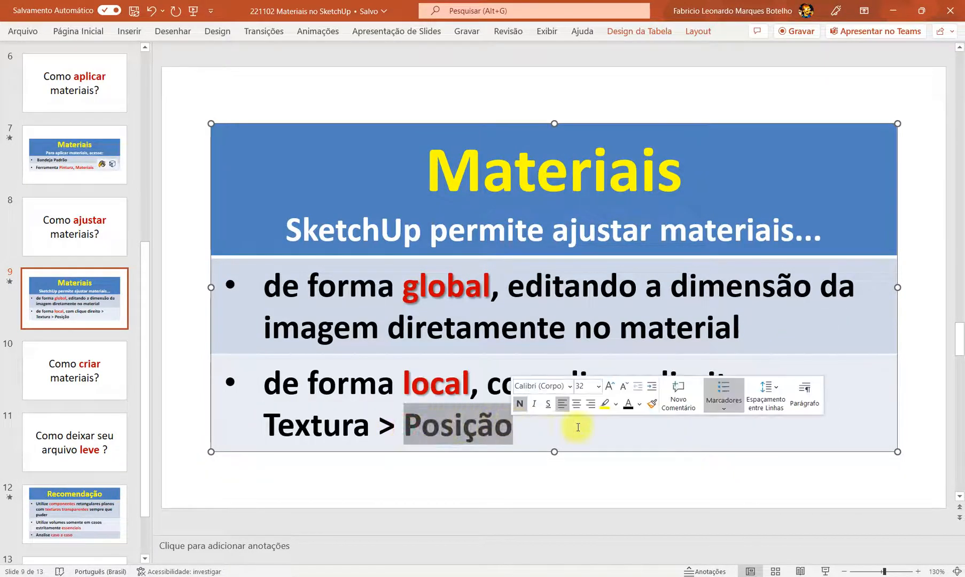
left_click(657, 430)
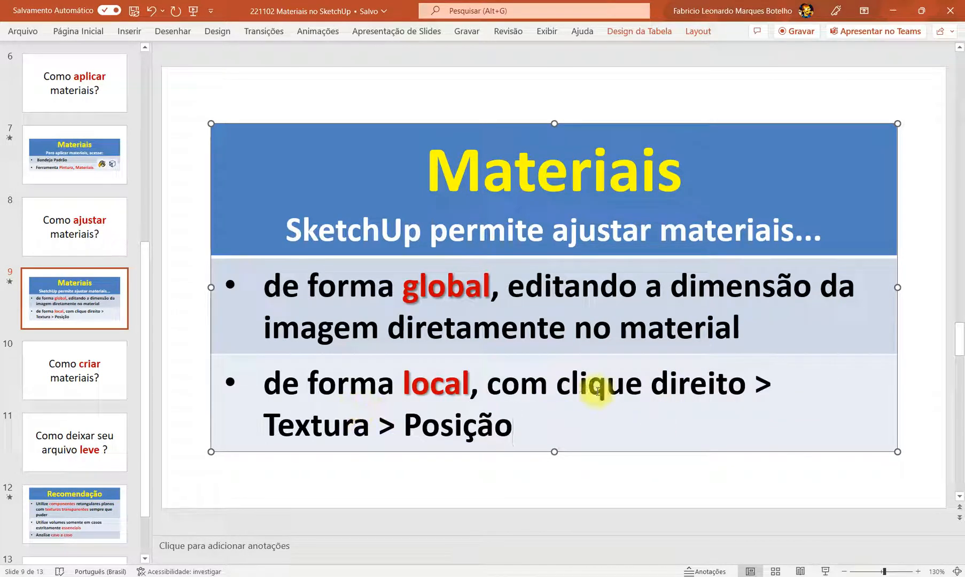
left_click(557, 383, "shift")
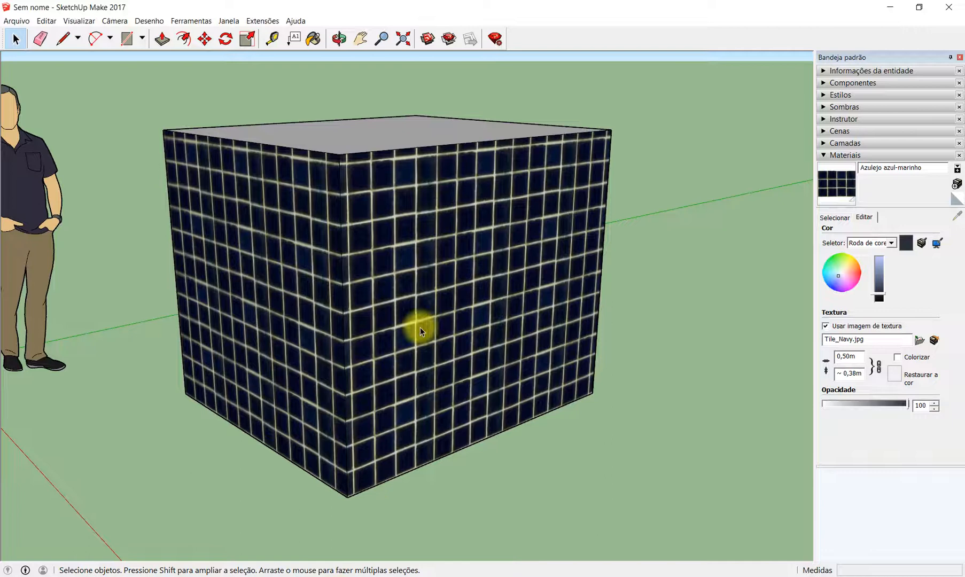
- In SketchUp Make 2017, reposition the texture on the box's right-hand face by moving its red pin to the lower front corner
right_click(420, 327)
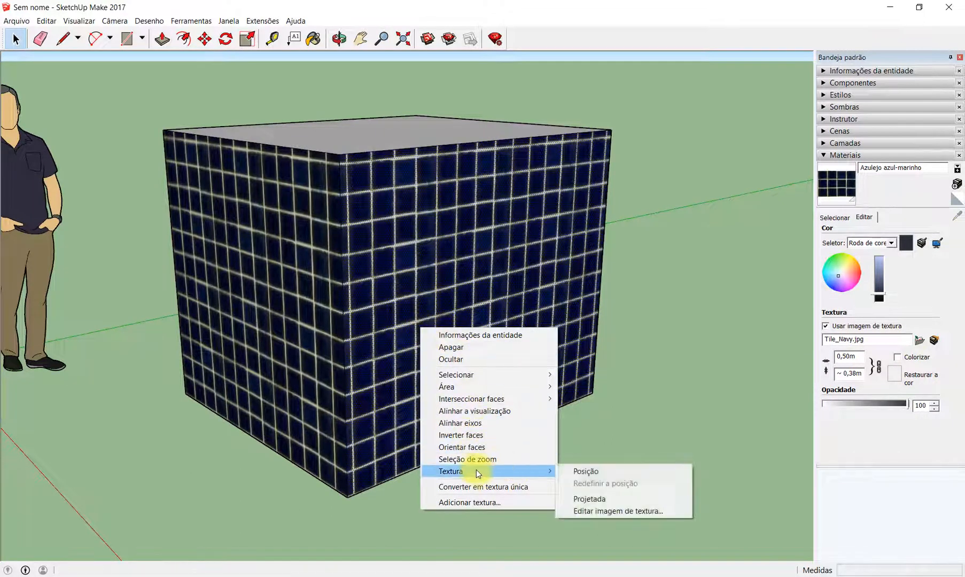
mouse_move(512, 471)
left_click(668, 472)
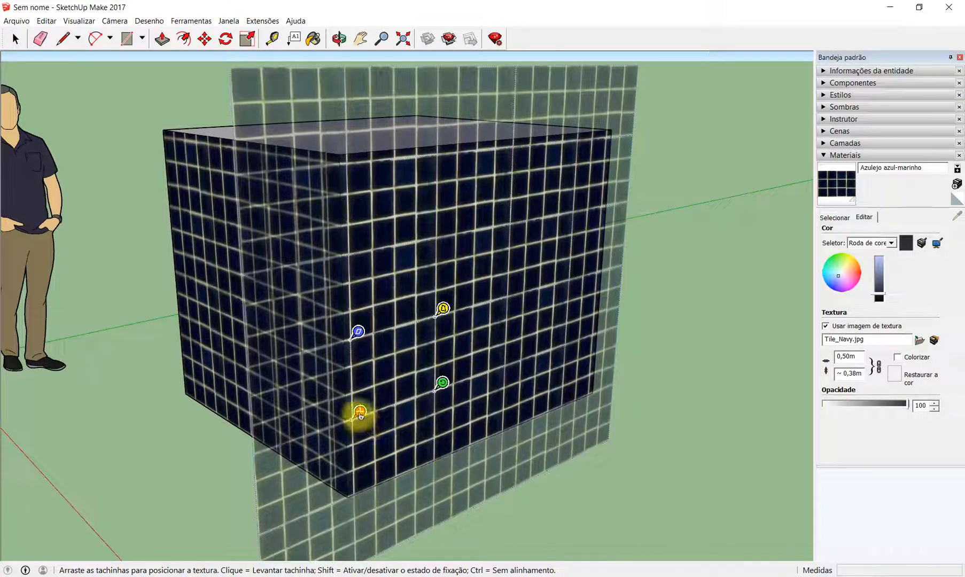
left_click_drag(362, 415, 356, 489)
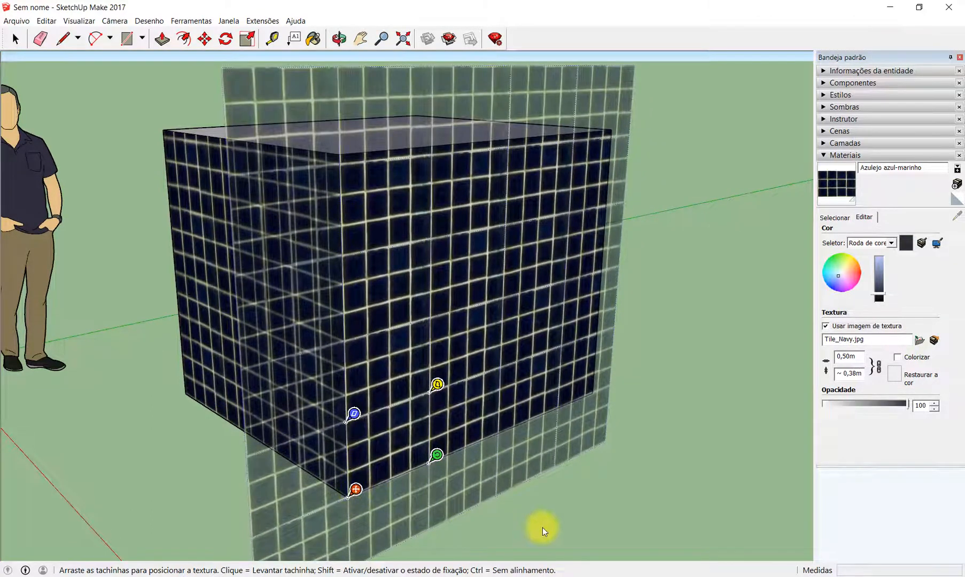
left_click(682, 430)
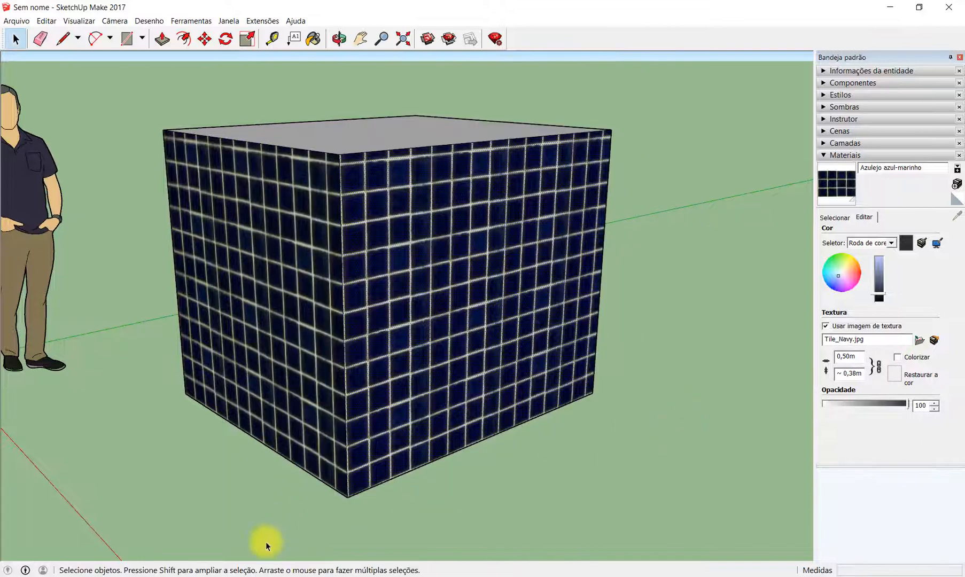
- Open texture positioning on the box's right-hand face, shift the navy tiles inward with the red pin and return it to the lower front corner
scroll(353, 500, "up", 6)
left_click_drag(299, 521, 419, 363)
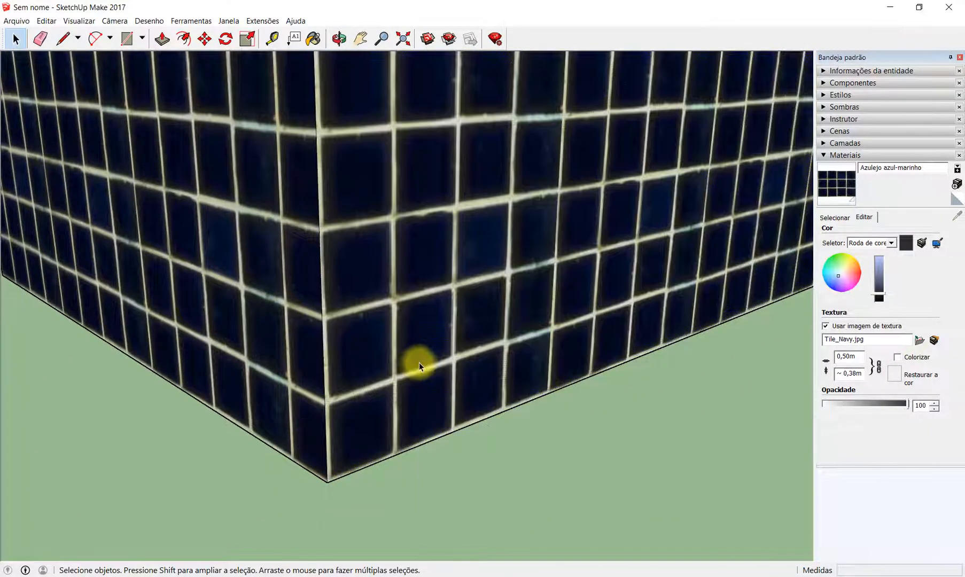
scroll(351, 428, "down", 6)
scroll(403, 221, "up", 2)
right_click(401, 302)
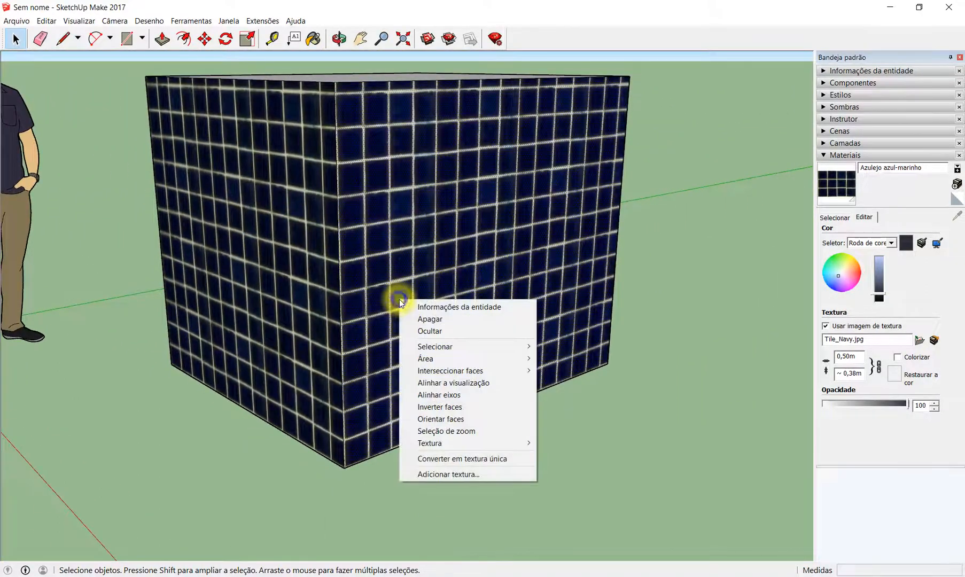
mouse_move(502, 443)
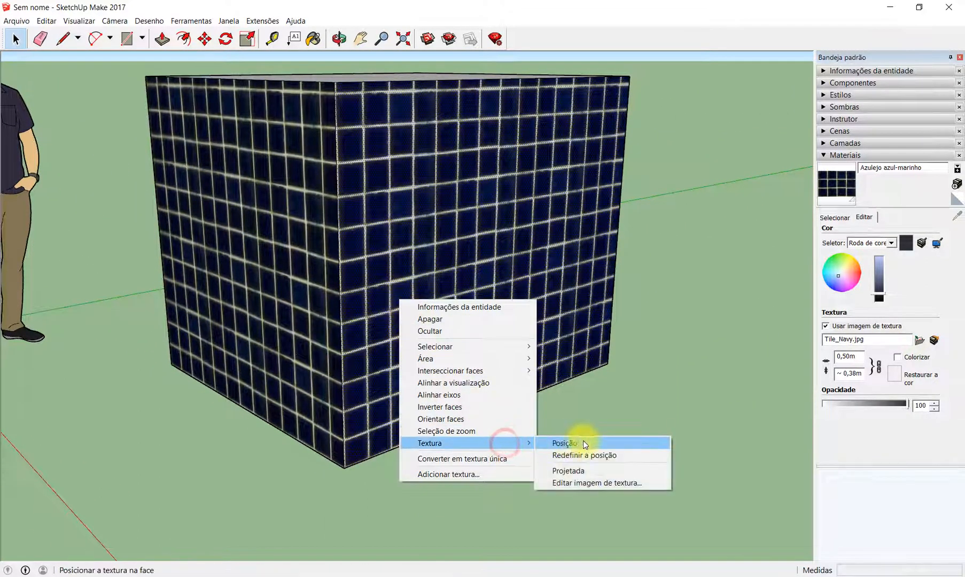
left_click(586, 443)
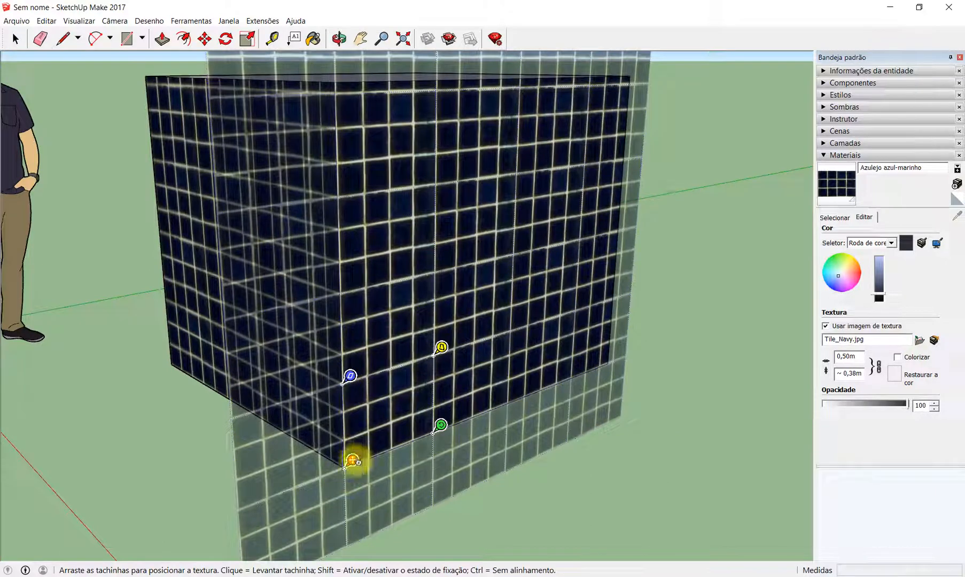
left_click_drag(353, 460, 418, 390)
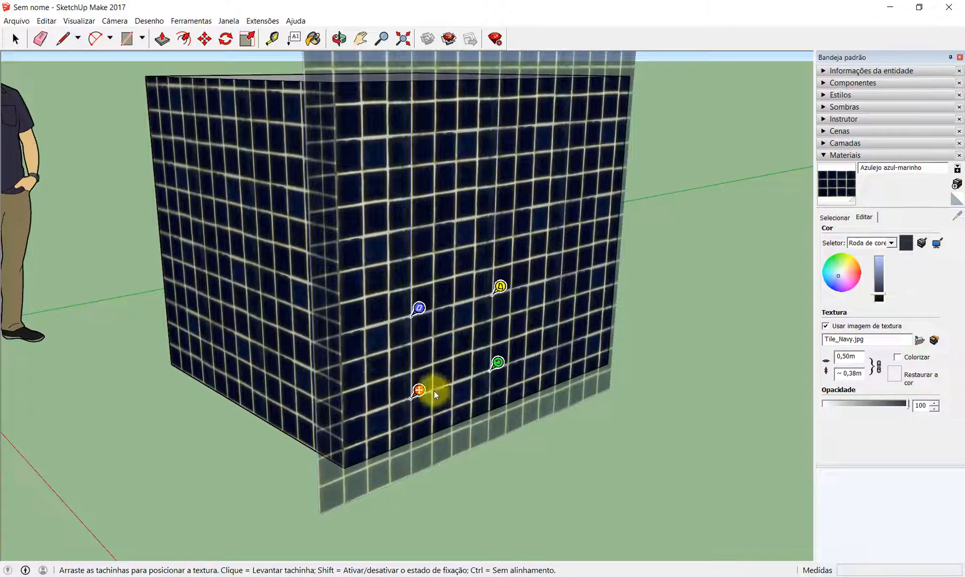
left_click_drag(420, 393, 352, 460)
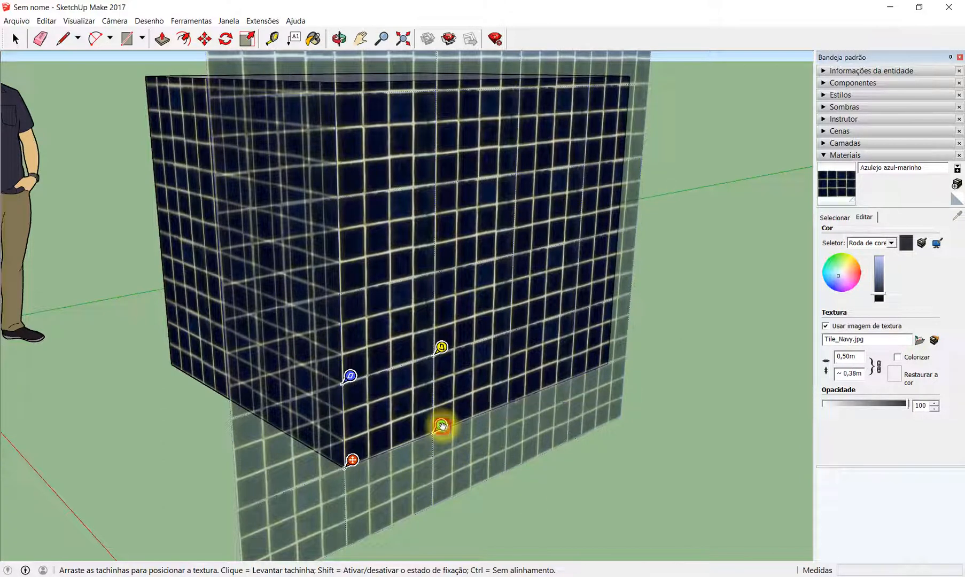
- Rotate and scale the navy tiles on the right-hand face to a diagonal pattern with the green pin and finish positioning
left_click_drag(444, 426, 398, 391)
left_click(733, 430)
scroll(524, 423, "down", 4)
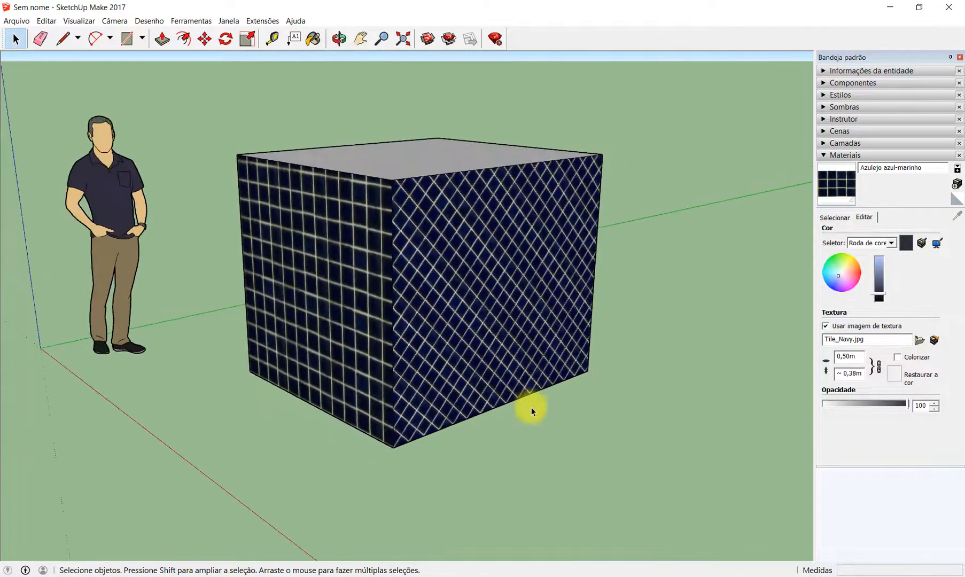
- Examine how the diagonal tiles meet the straight tiles along the box's front vertical edge and lower corner
left_click(540, 431)
scroll(428, 393, "up", 2)
middle_click_drag(454, 496, 469, 495)
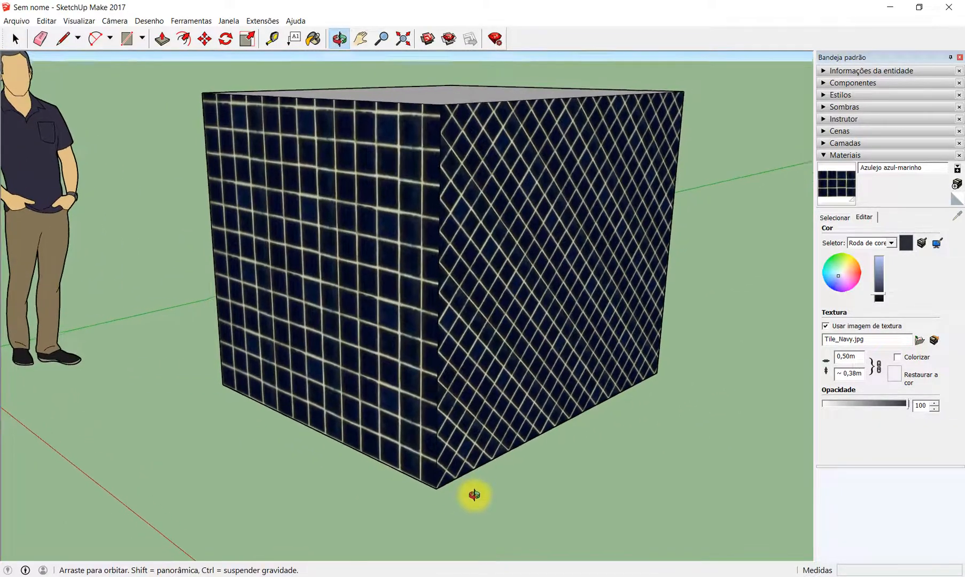
scroll(449, 489, "up", 3)
scroll(428, 470, "up", 2)
scroll(477, 447, "down", 6)
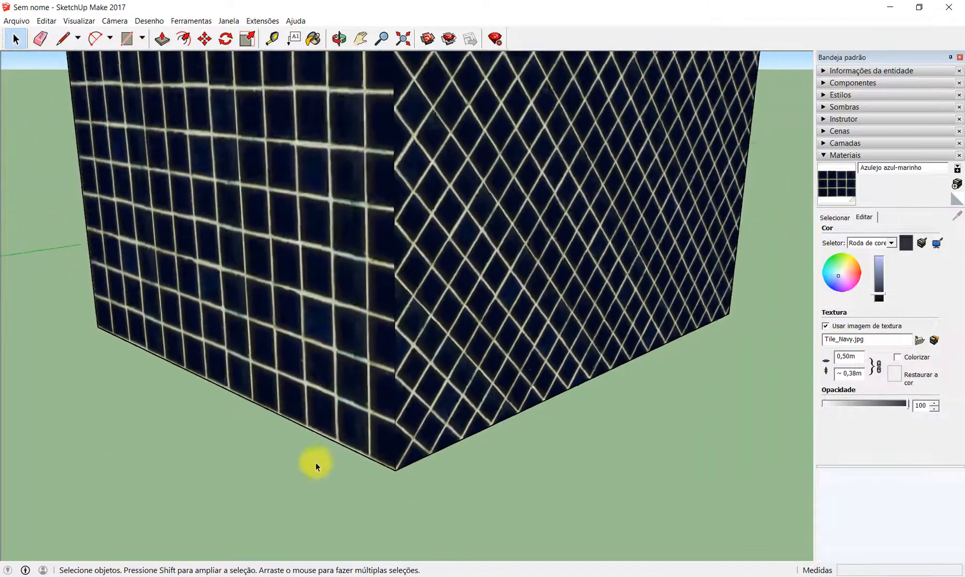
scroll(499, 378, "up", 2)
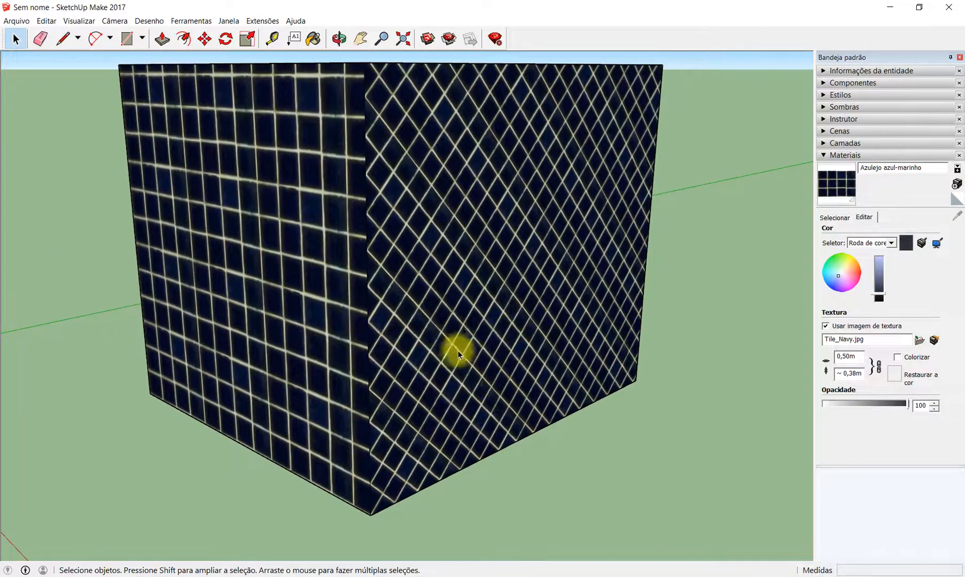
middle_click_drag(457, 350, 537, 334)
scroll(570, 386, "up", 3)
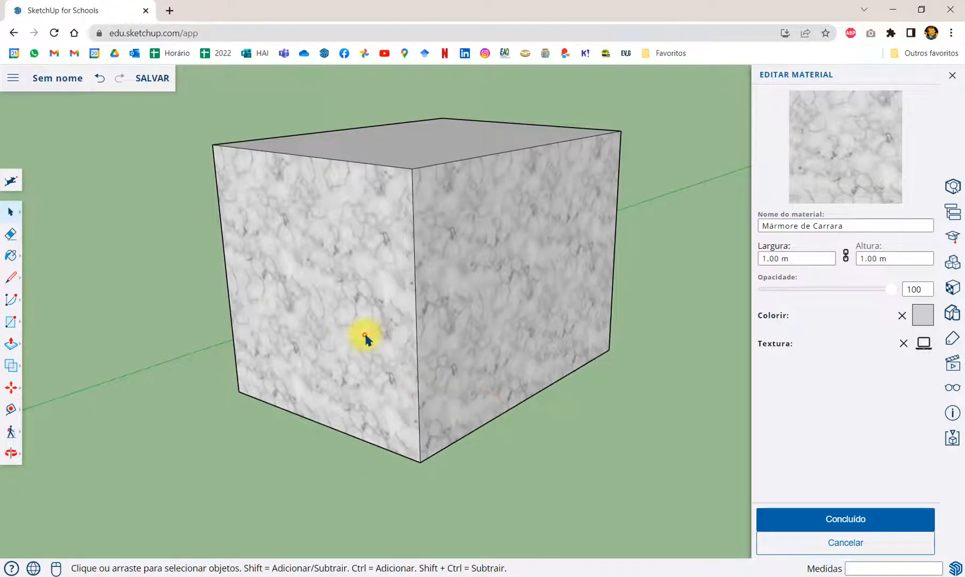
- Switch to SketchUp for Schools and reposition the marble texture on the box's right-hand face by moving its red pin to the lower front corner
left_click(445, 345)
right_click(445, 335)
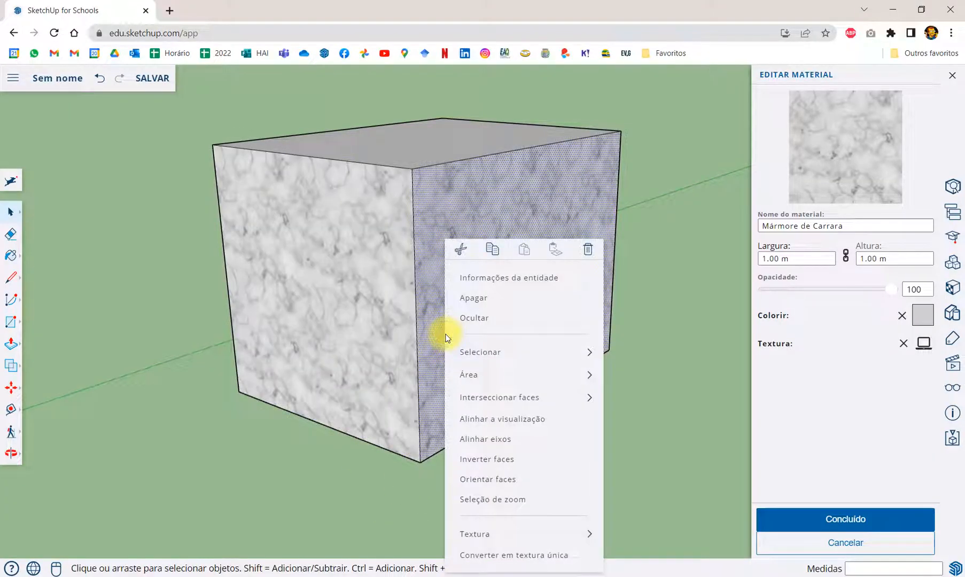
mouse_move(542, 526)
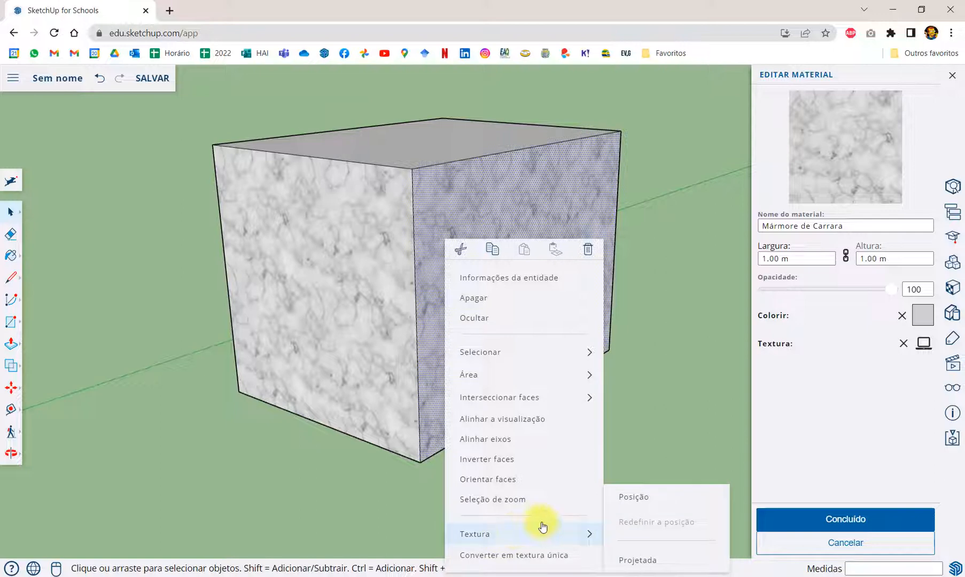
left_click(651, 503)
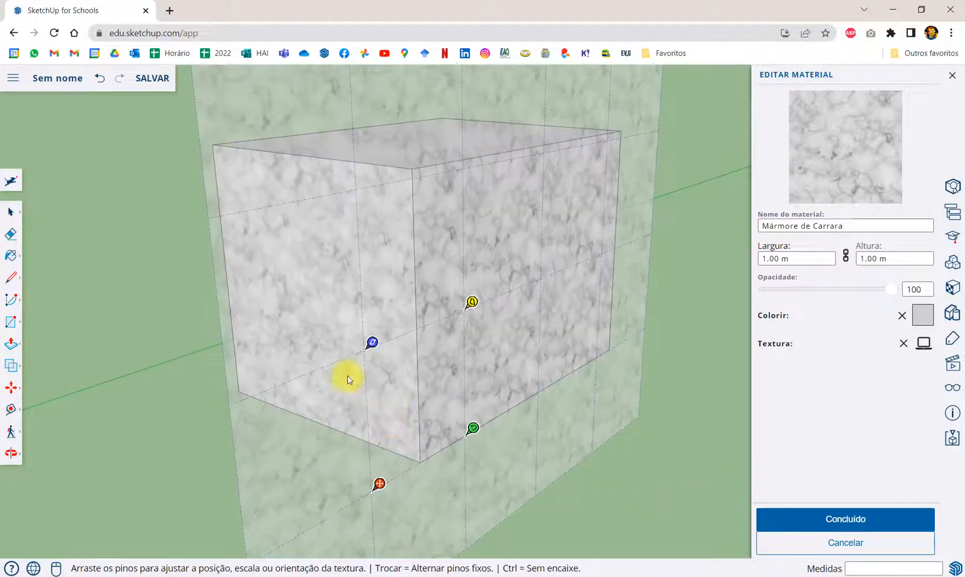
scroll(347, 375, "down", 2)
scroll(460, 396, "up", 5)
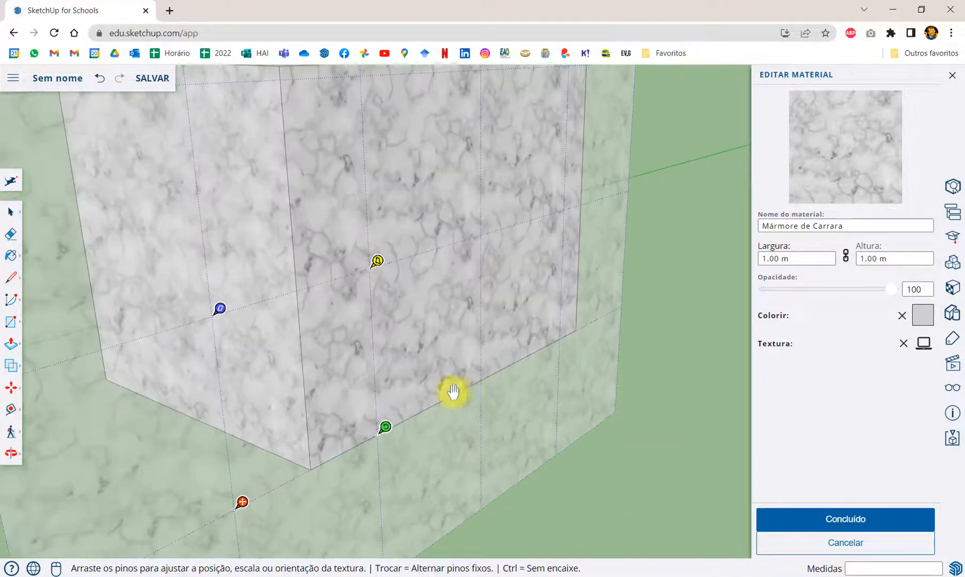
left_click_drag(242, 506, 319, 469)
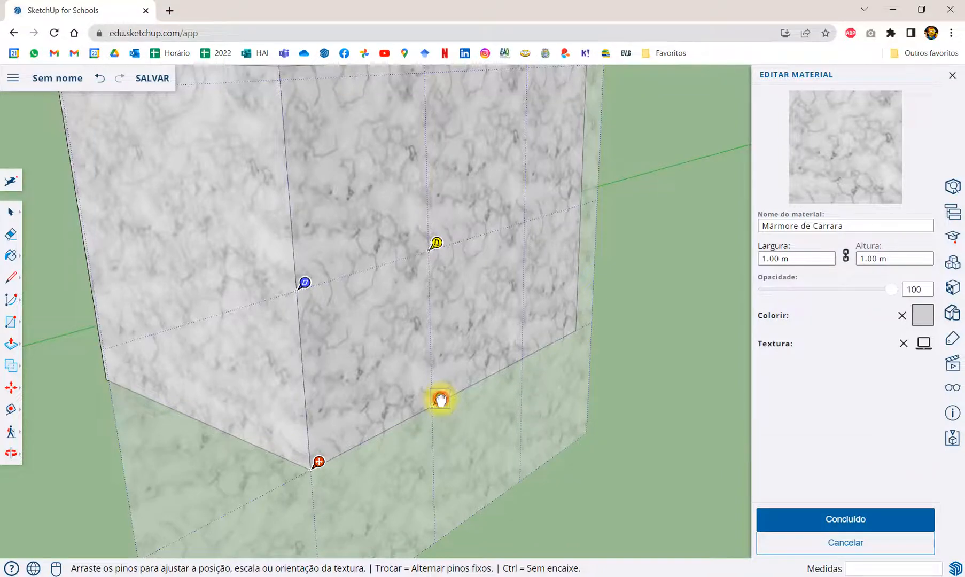
- Enlarge the marble texture slightly along the lower edge with the green pin and try the shear and height adjustment with the blue pin
mouse_move(441, 401)
left_mouse_down()
mouse_move(478, 372)
mouse_move(497, 373)
mouse_move(448, 402)
mouse_move(435, 327)
mouse_move(401, 303)
mouse_move(442, 345)
mouse_move(453, 391)
left_mouse_up()
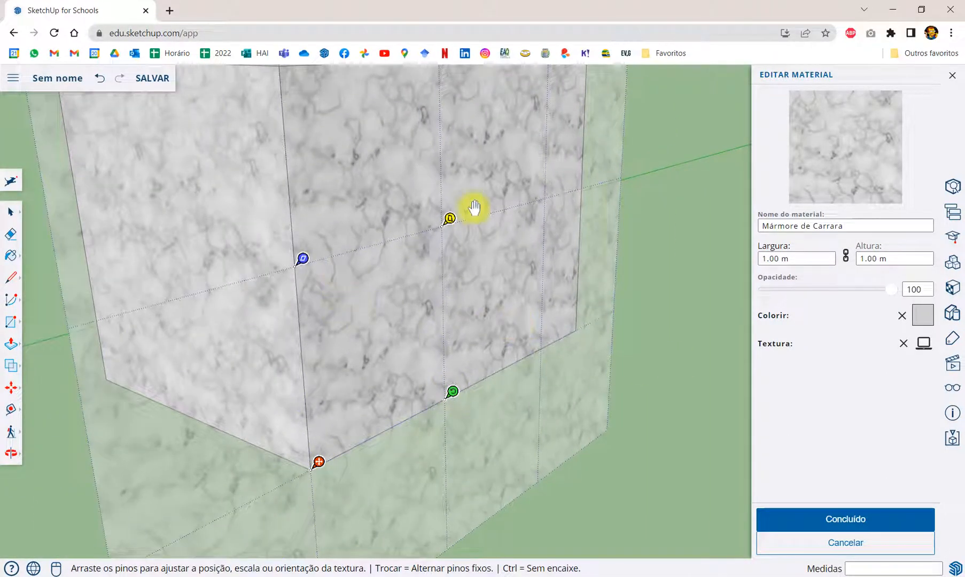
scroll(317, 346, "down", 5)
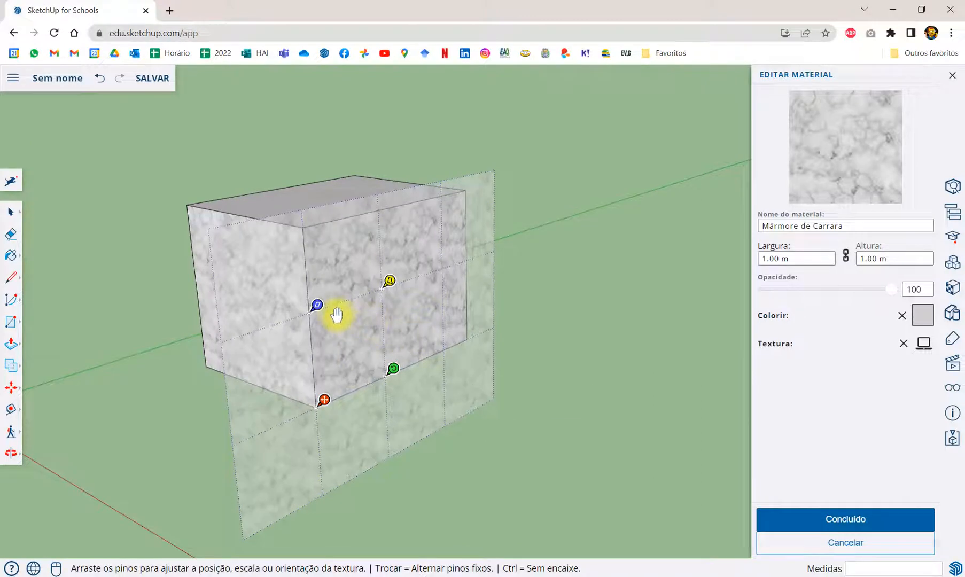
scroll(338, 316, "up", 3)
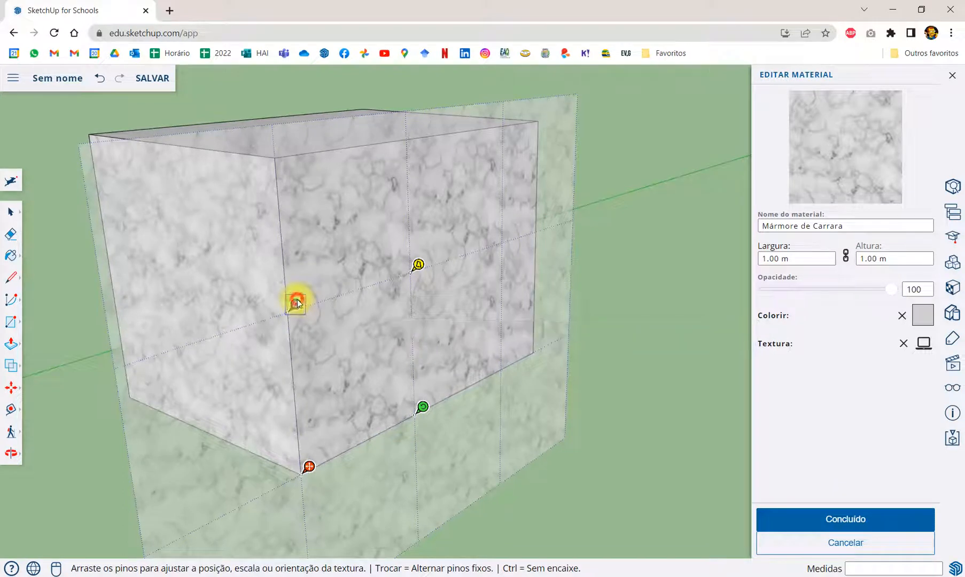
mouse_move(295, 305)
left_mouse_down()
mouse_move(370, 278)
mouse_move(293, 295)
mouse_move(286, 244)
mouse_move(292, 304)
mouse_move(242, 316)
mouse_move(345, 291)
mouse_move(301, 298)
mouse_move(301, 360)
mouse_move(298, 306)
left_mouse_up()
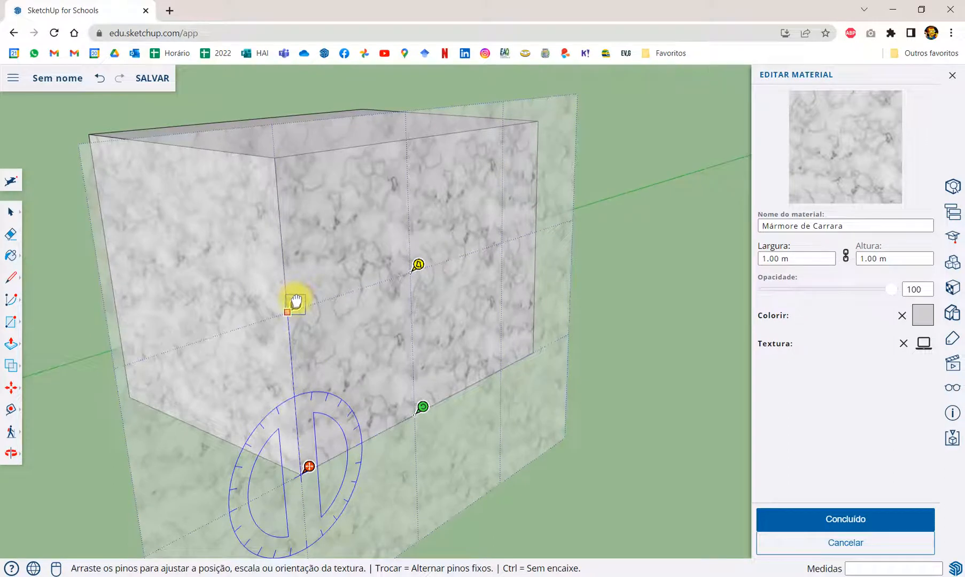
left_click_drag(295, 302, 295, 304)
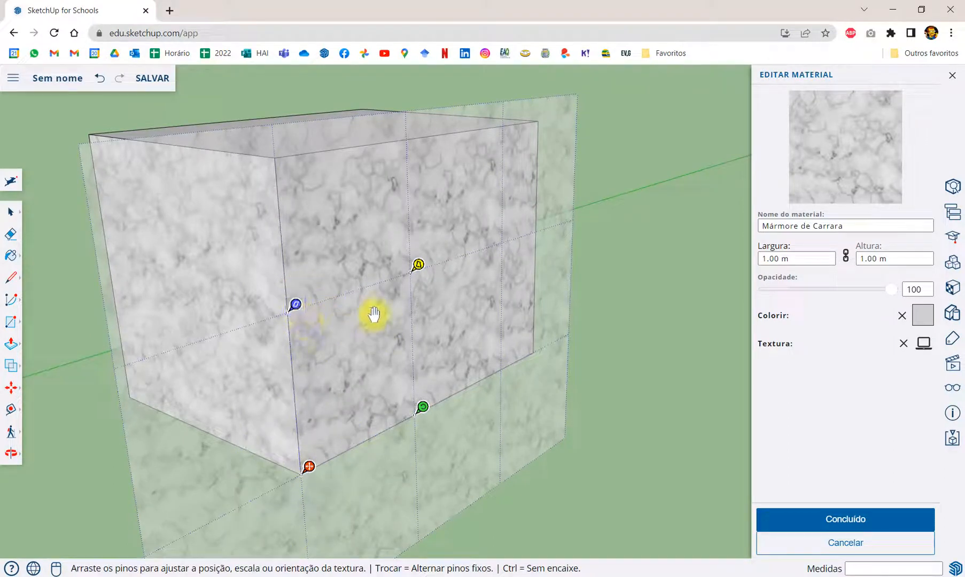
- Distort the marble texture on the right-hand face outward with the yellow pin, finish positioning and inspect the face
scroll(381, 309, "up", 2)
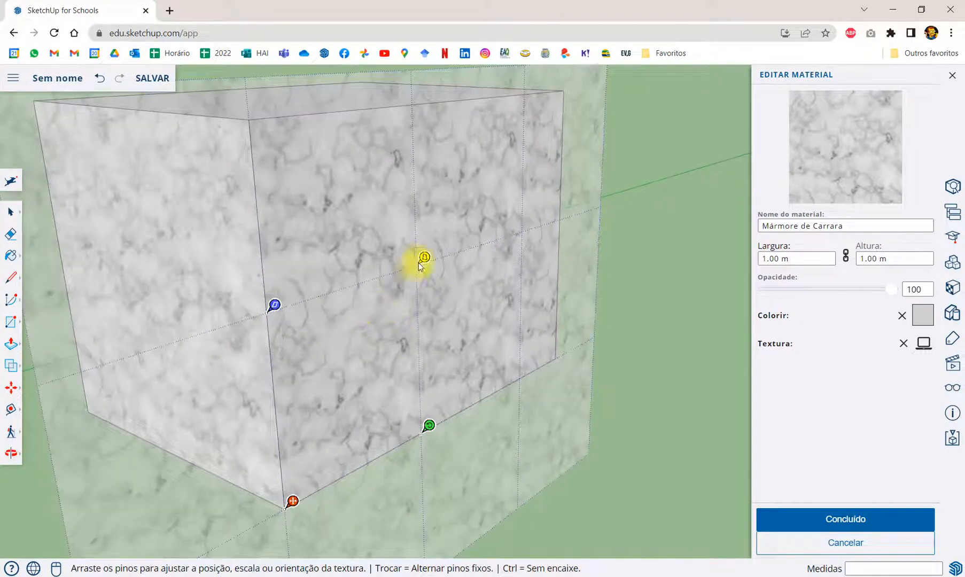
left_click_drag(422, 258, 446, 248)
scroll(416, 258, "down", 3)
left_click(576, 313)
left_click(515, 351)
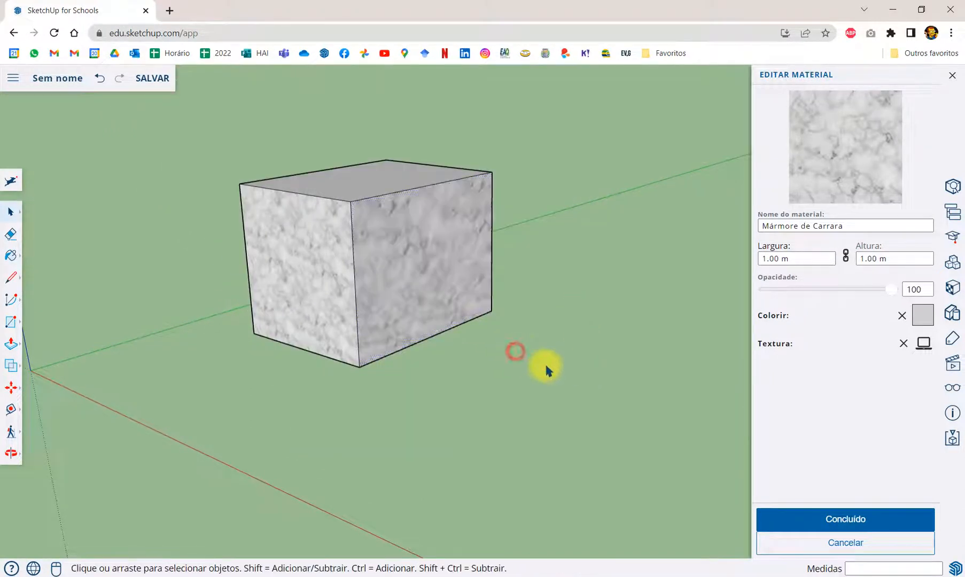
scroll(413, 286, "up", 3)
scroll(413, 286, "up", 2)
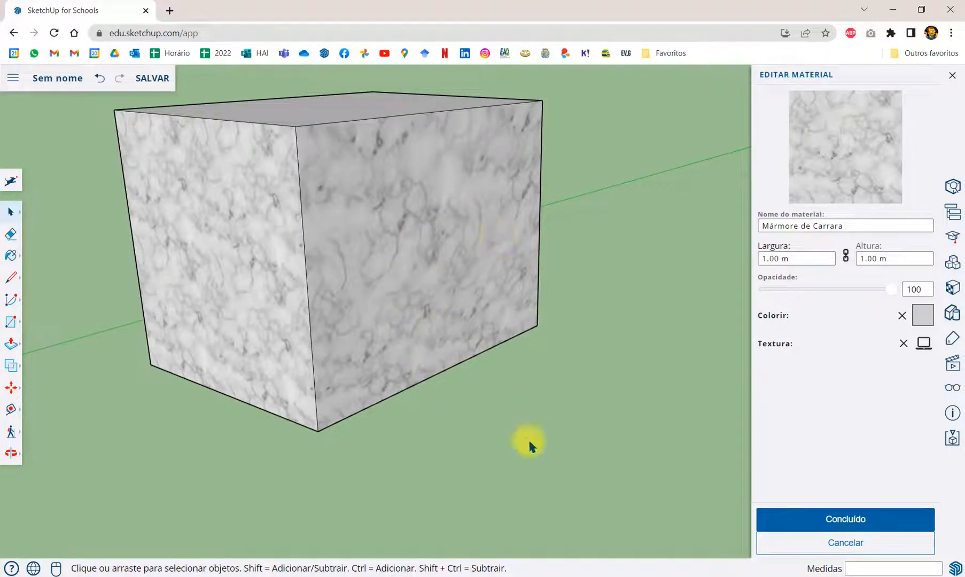
- Switch to the PowerPoint presentation and review slides 6 to 9 on applying and adjusting materials
left_click(589, 576)
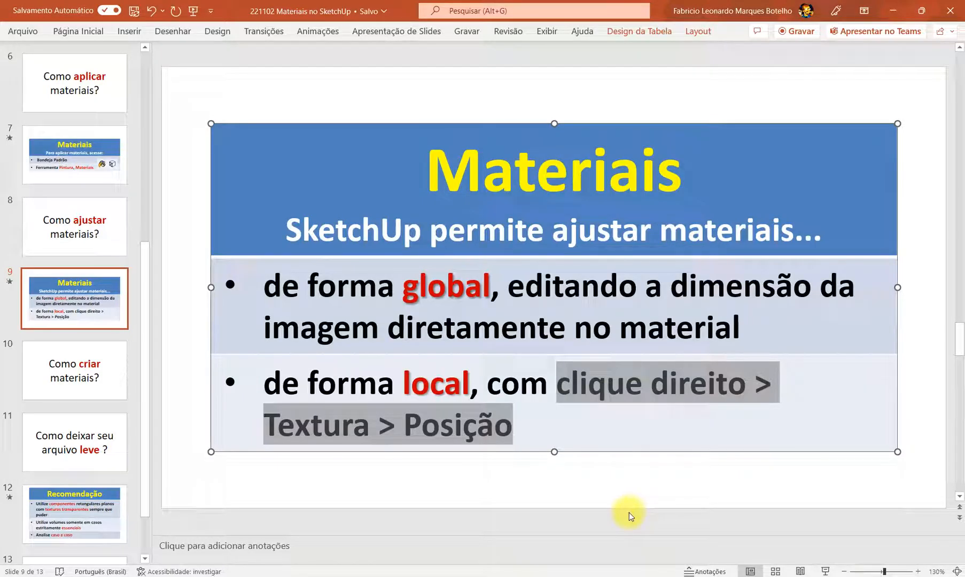
left_click(556, 399)
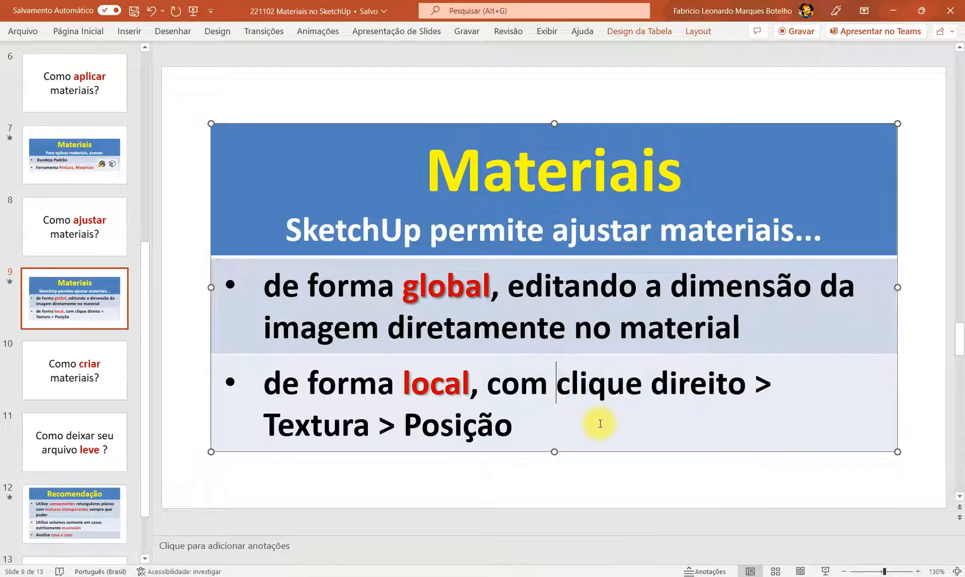
left_click(91, 91)
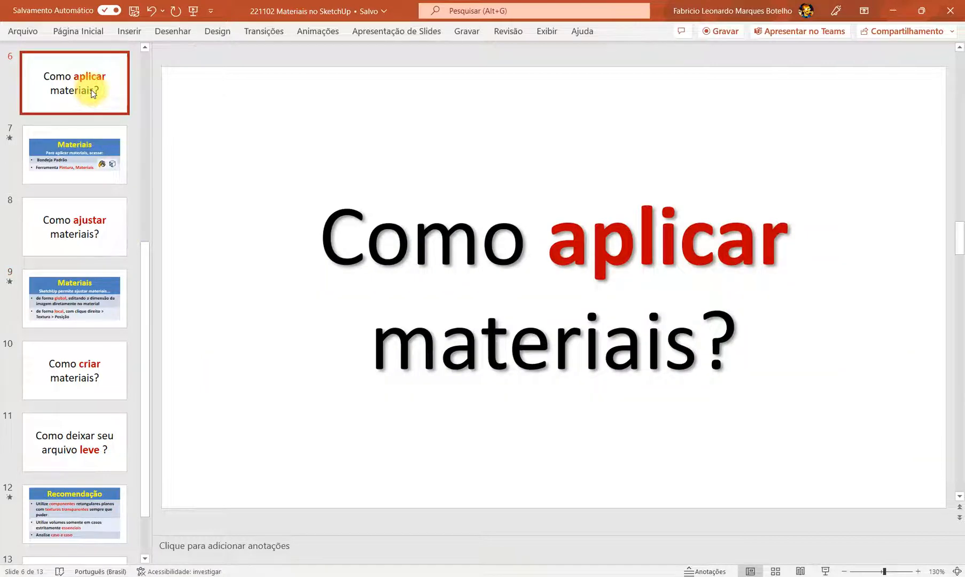
left_click(78, 155)
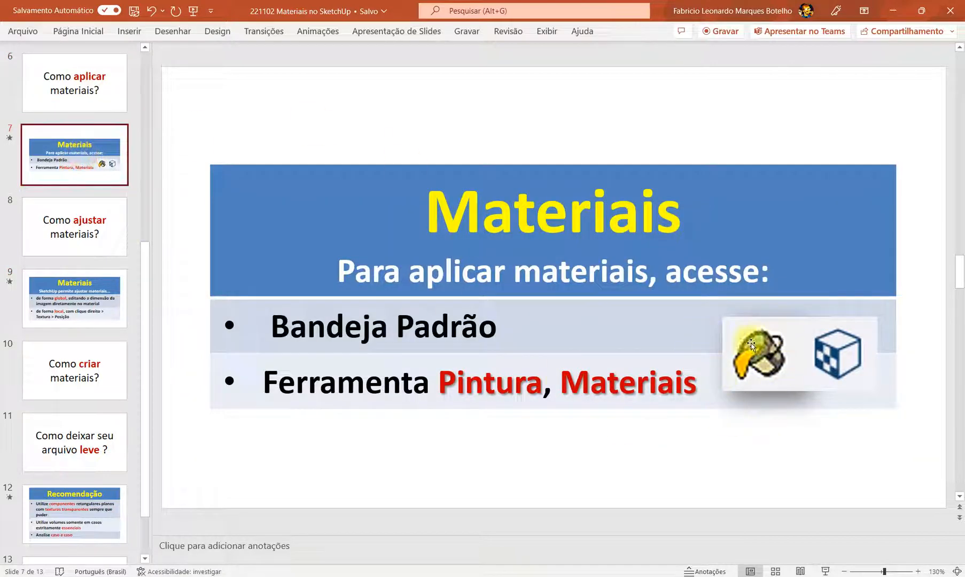
left_click(114, 214)
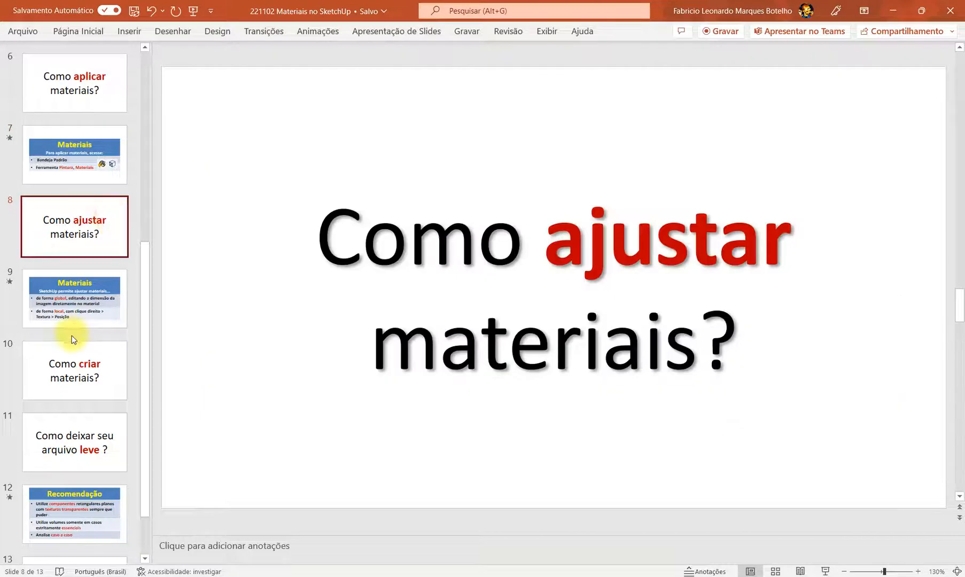
left_click(92, 305)
- Highlight "global", "local" and "clique direito > Textura > Posição" in turn on slide 9, and clear the selection
double_click(470, 289)
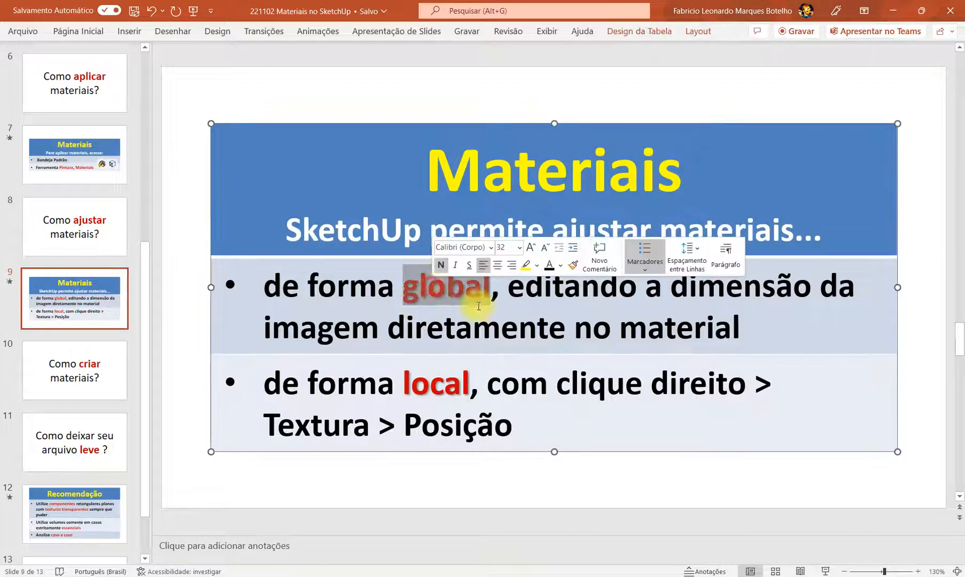
double_click(442, 385)
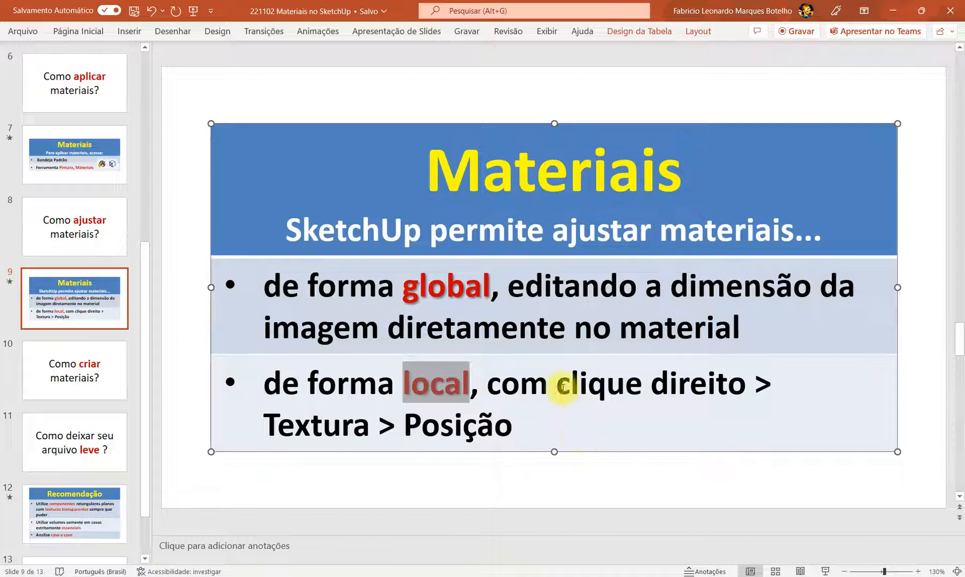
left_click_drag(563, 387, 565, 459)
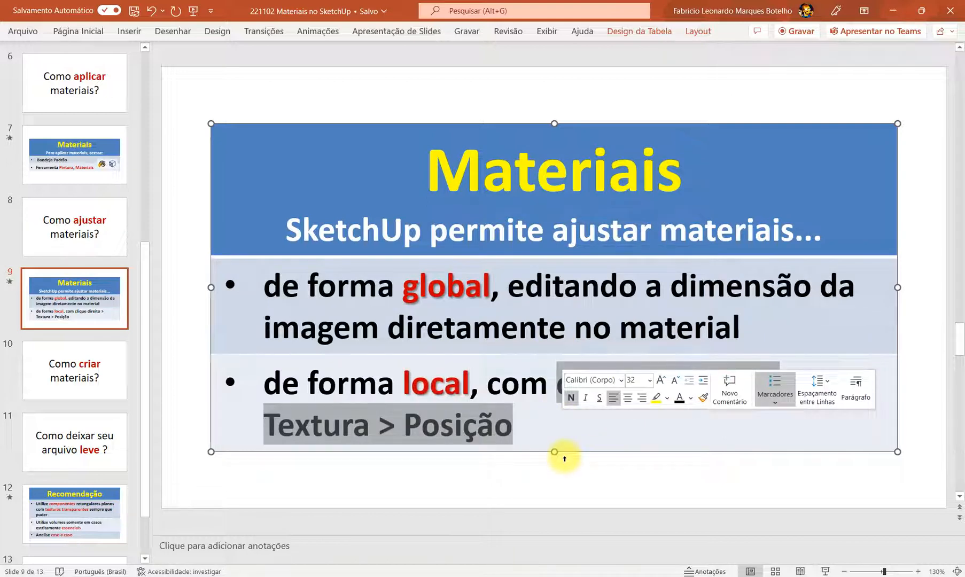
left_click(570, 431)
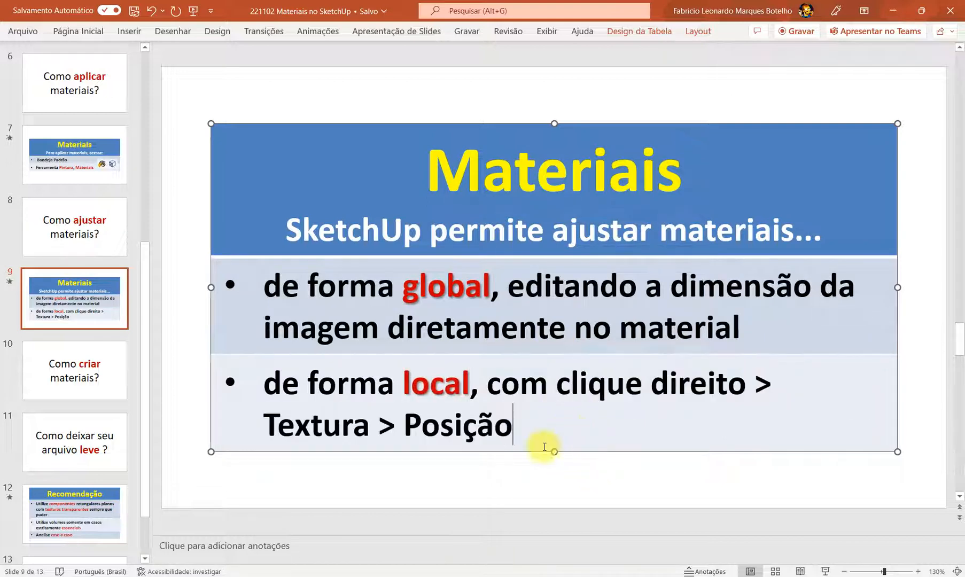
- Show slide 10 of the presentation, switch to SketchUp Make and start a new material named asjkhdfalkdjs
left_click(99, 377)
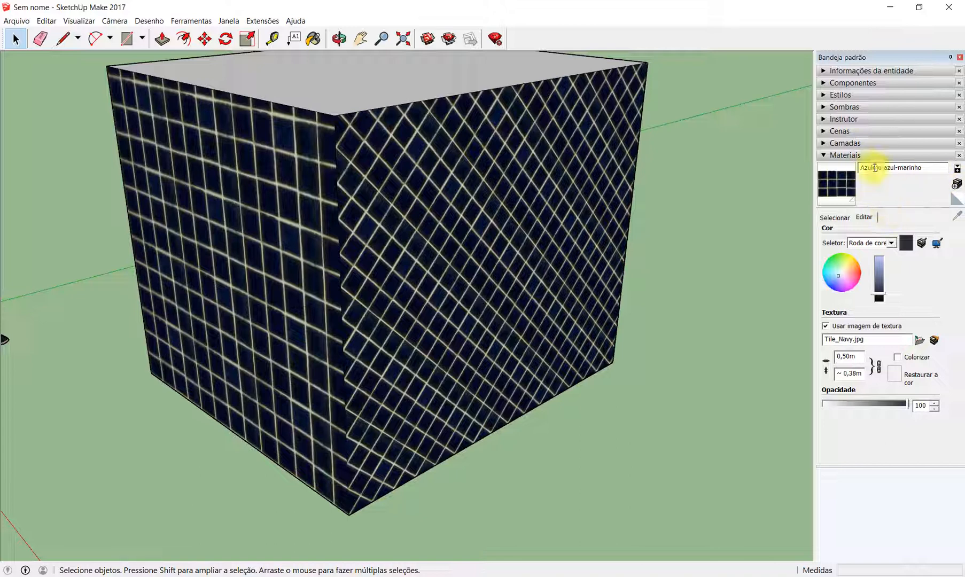
left_click(925, 167)
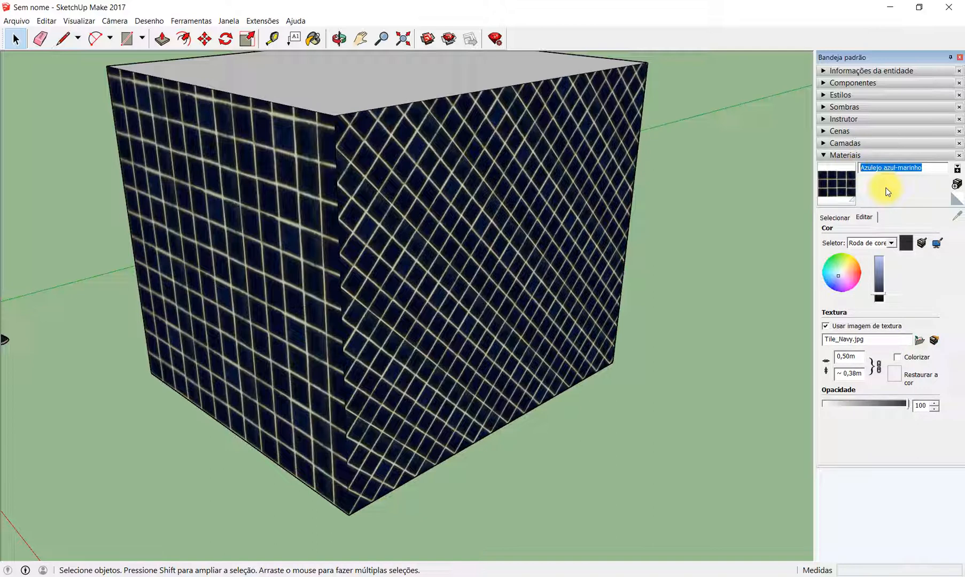
left_click(957, 187)
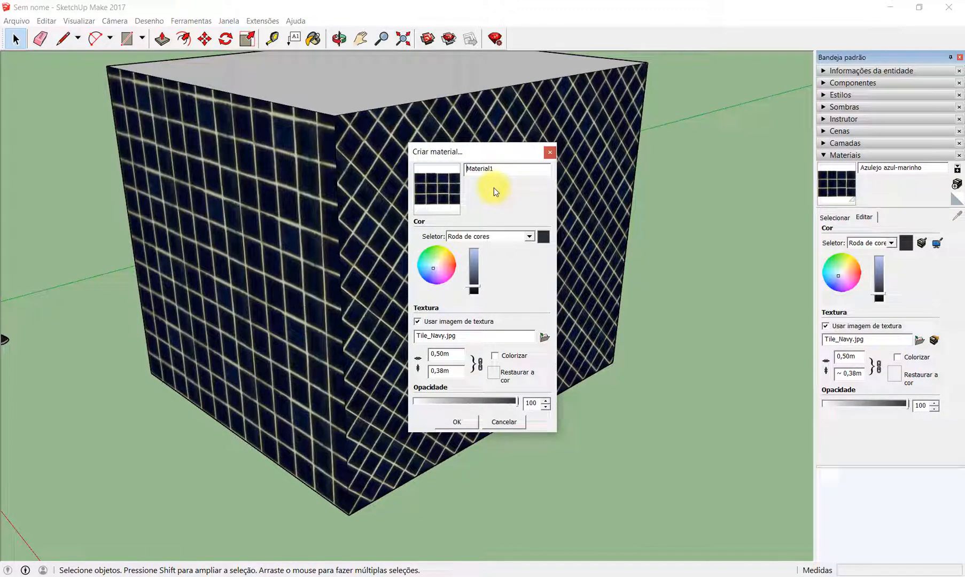
left_click_drag(497, 169, 465, 167)
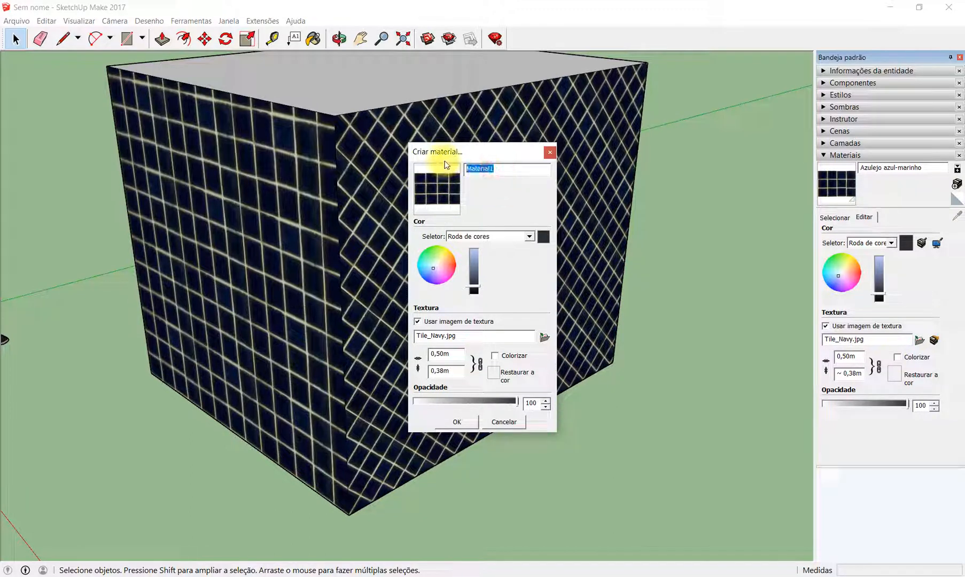
type("asjkhdfalkdjs")
- Open and dismiss the texture image chooser, point out the new material's name and width, and cancel the material creation
left_click(544, 337)
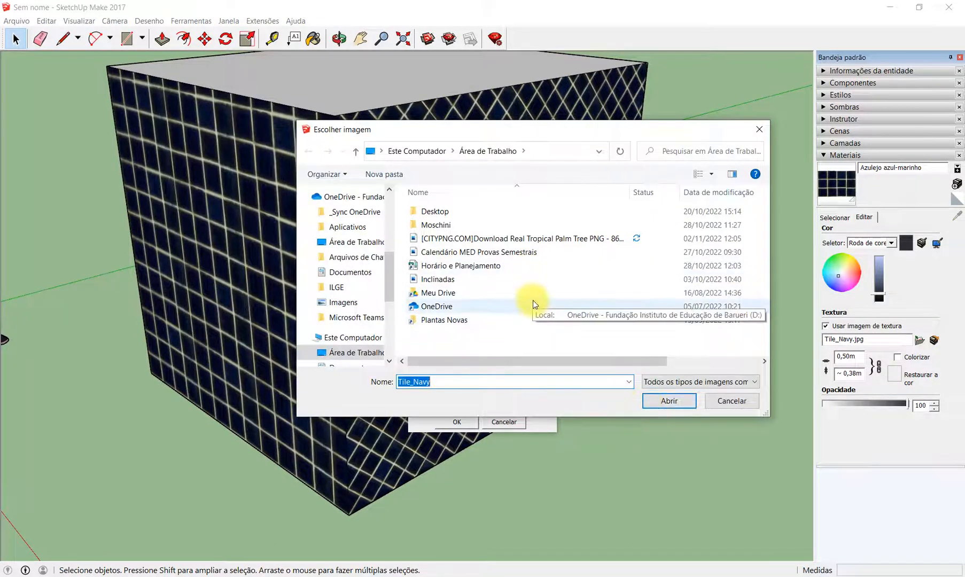
left_click(730, 401)
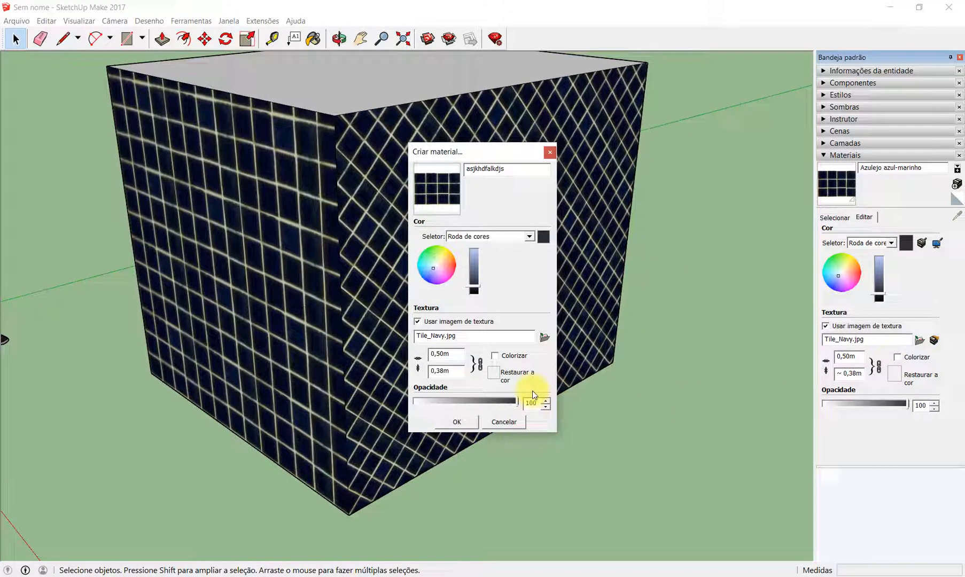
double_click(508, 168)
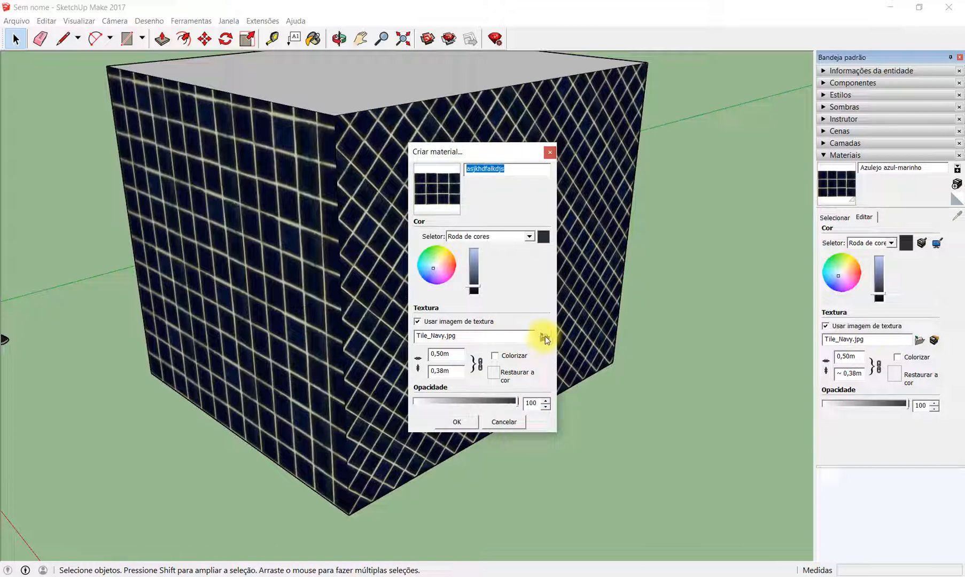
left_click_drag(453, 354, 422, 352)
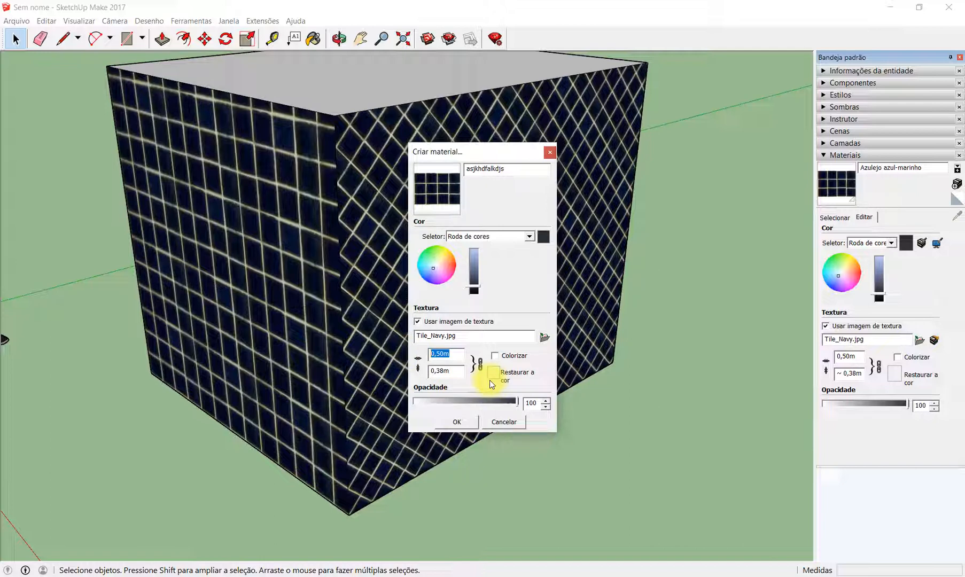
left_click(517, 425)
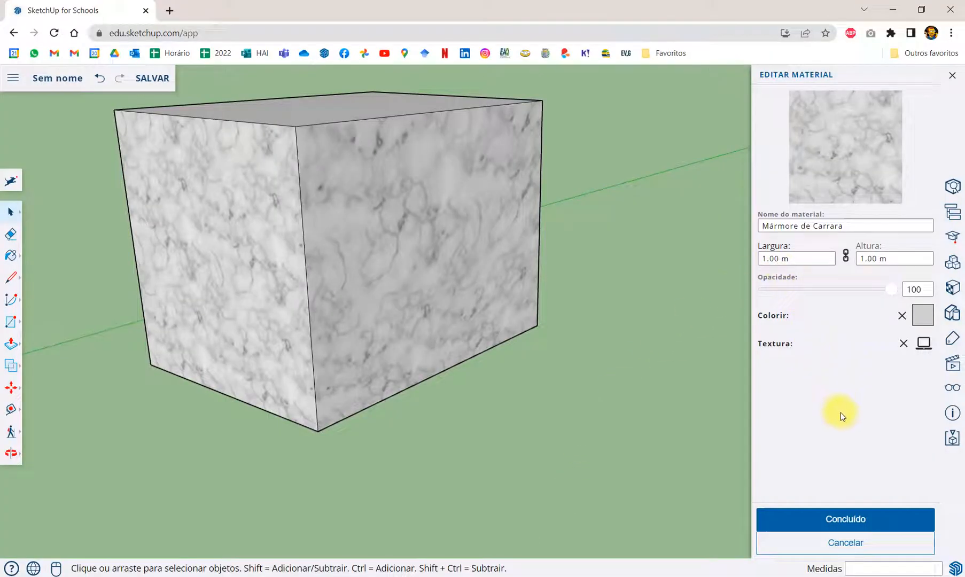
- In SketchUp for Schools, reopen Mármore de Carrara for editing and examine its name, width, height and texture image options
left_click(850, 520)
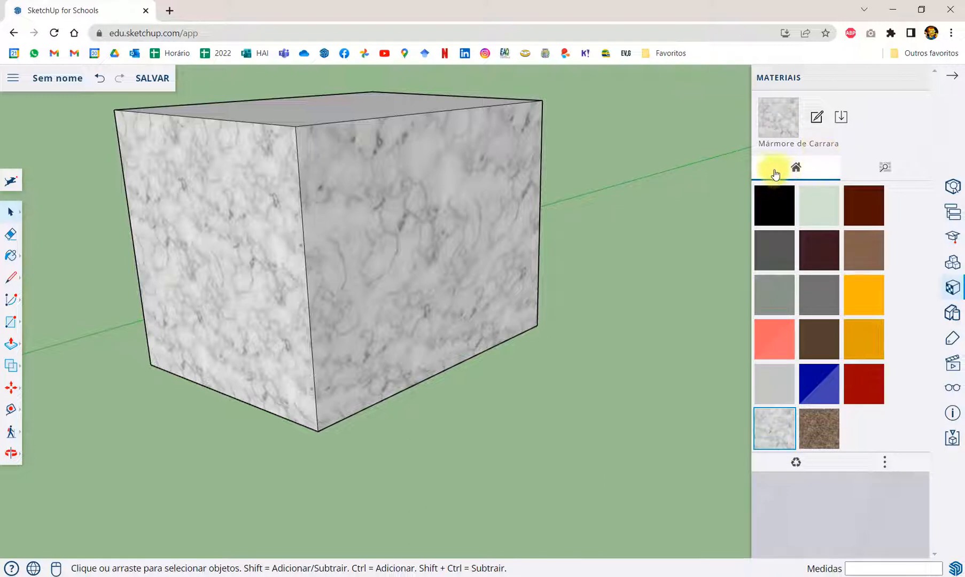
left_click(772, 426)
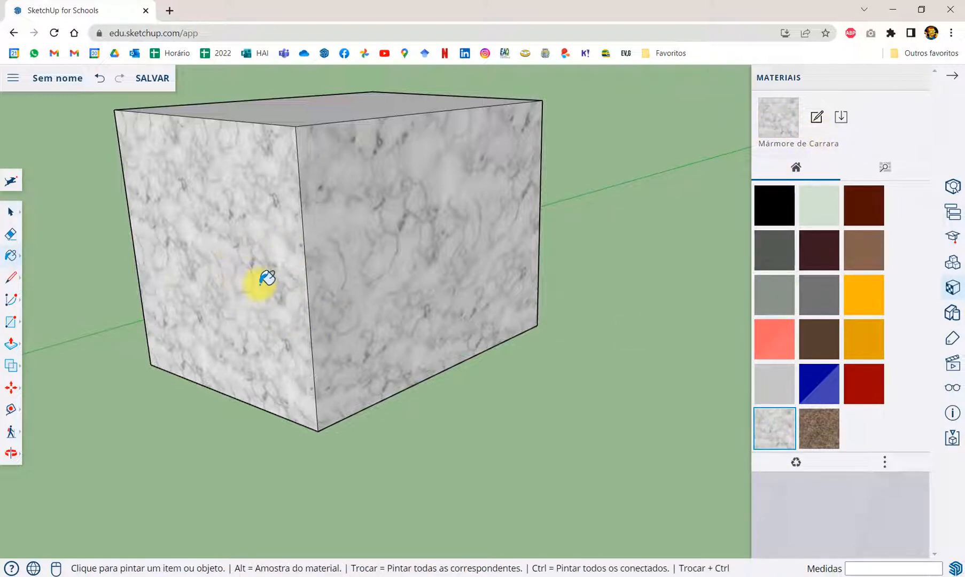
left_click(817, 117)
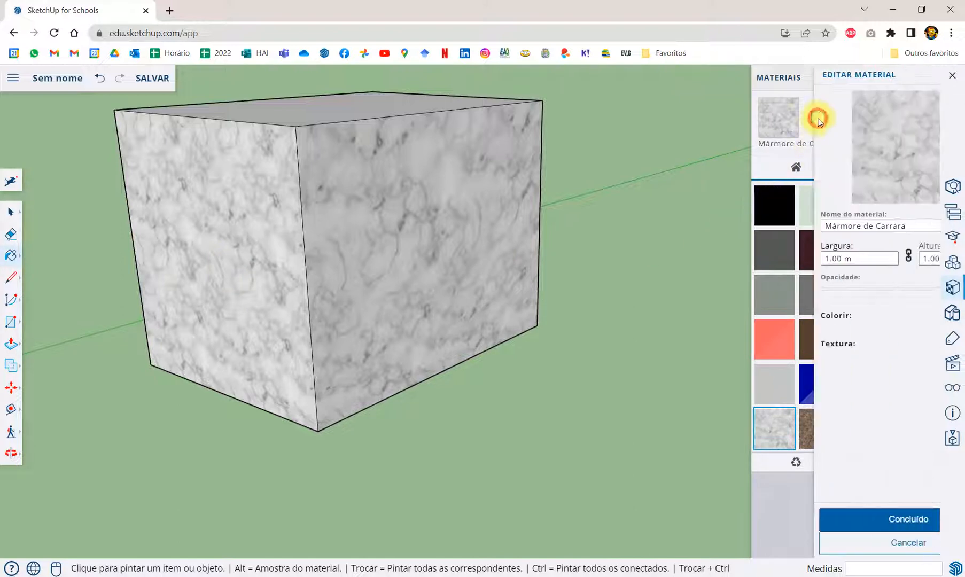
left_click_drag(857, 219, 733, 215)
left_click_drag(796, 259, 749, 259)
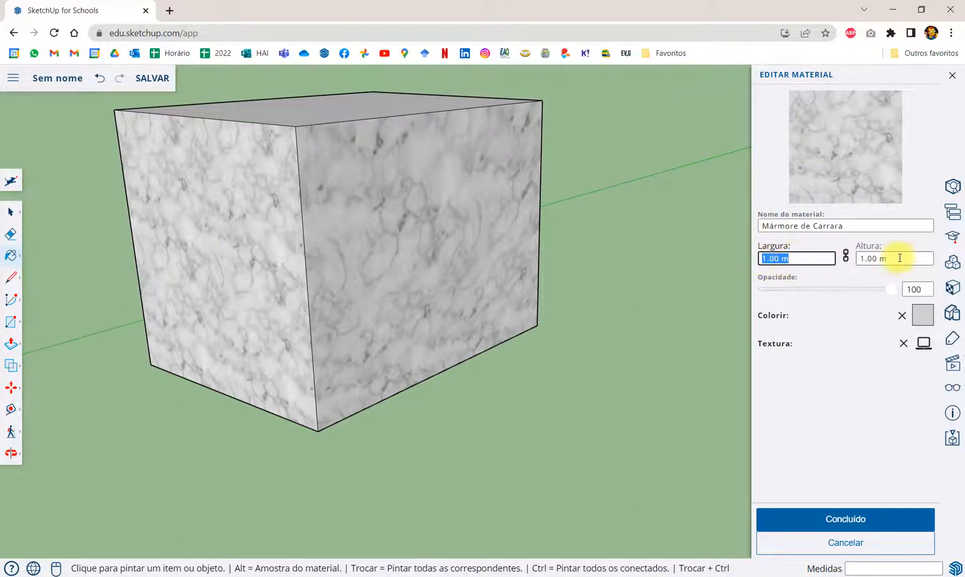
left_click_drag(872, 259, 848, 259)
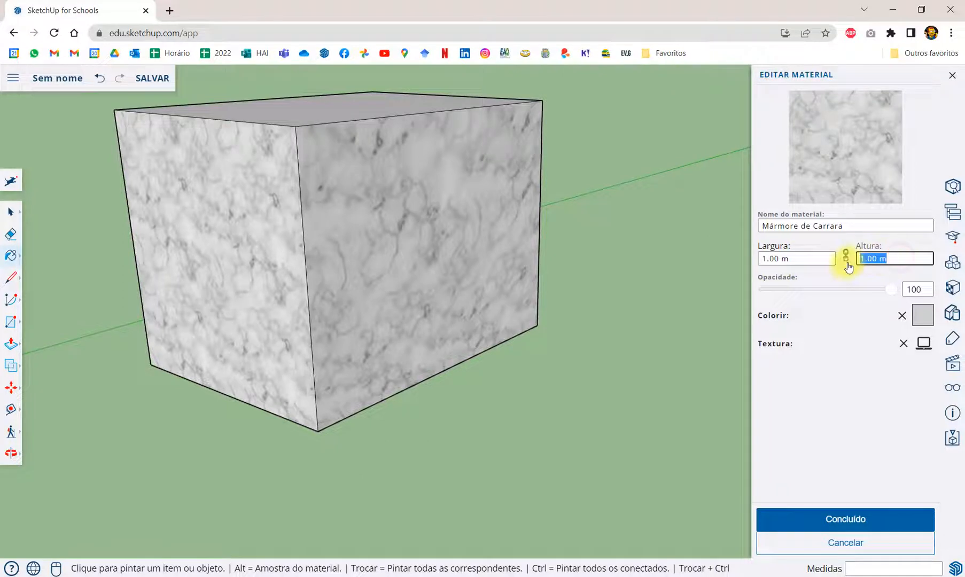
left_click(924, 343)
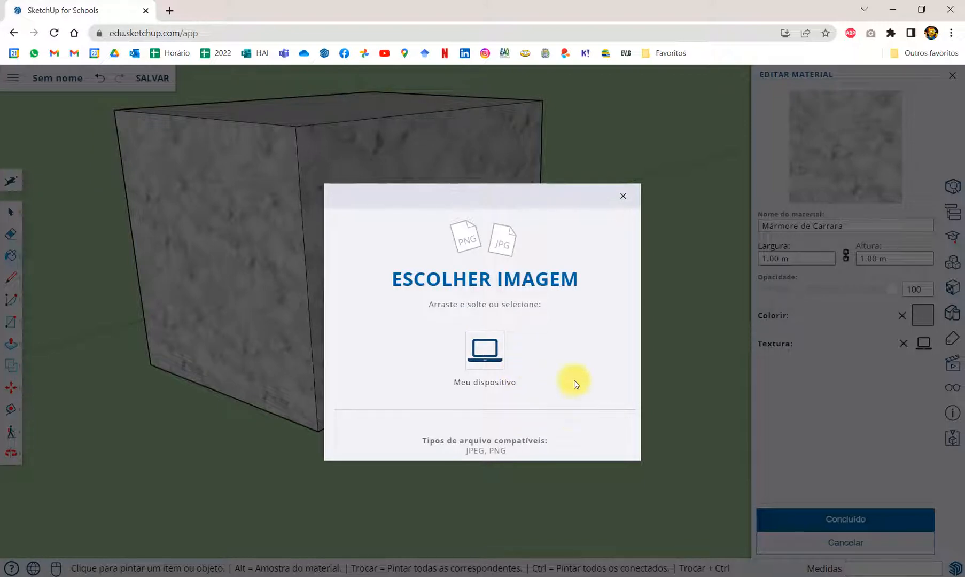
left_click(624, 196)
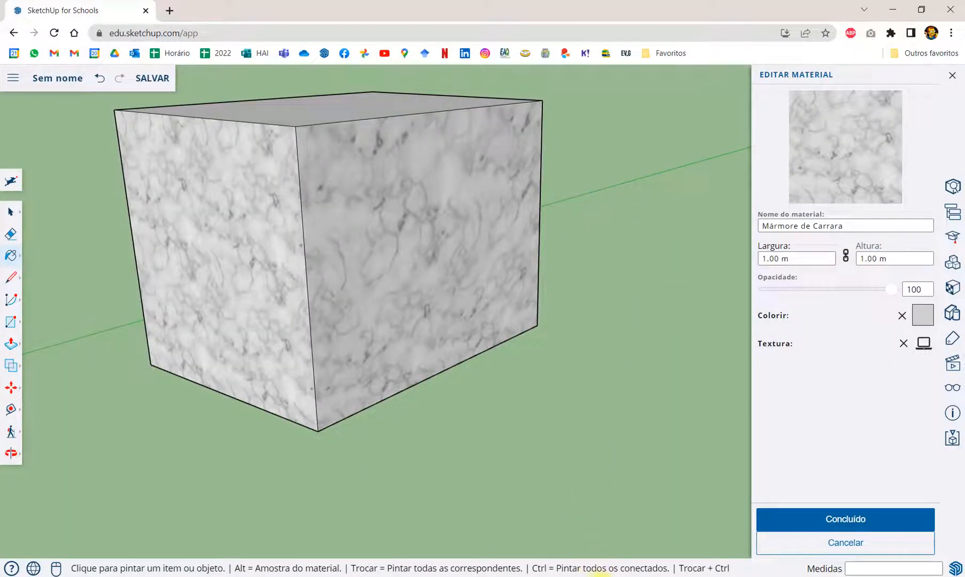
- Switch to the PowerPoint presentation and look over the slides remaining after slide 10
left_click(601, 576)
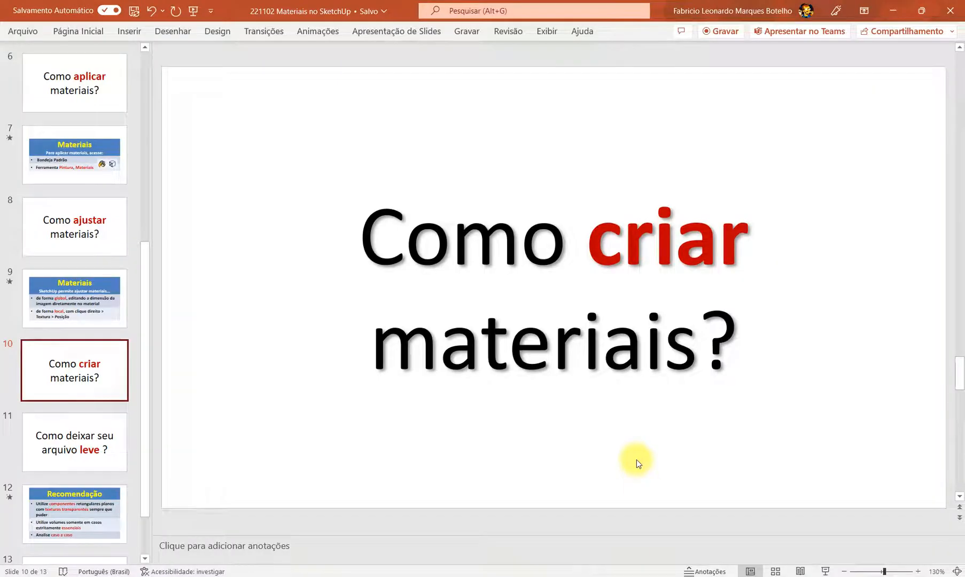
scroll(75, 322, "down", 2)
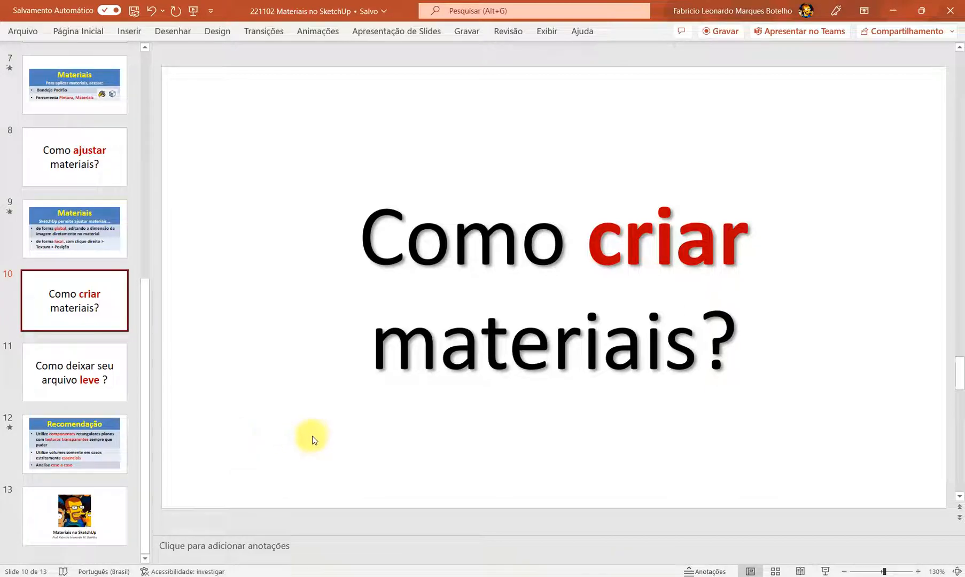
- Switch to SketchUp Make and paint both tiled side faces of the box with Piso de madeira escuro from Madeiras
left_click(332, 576)
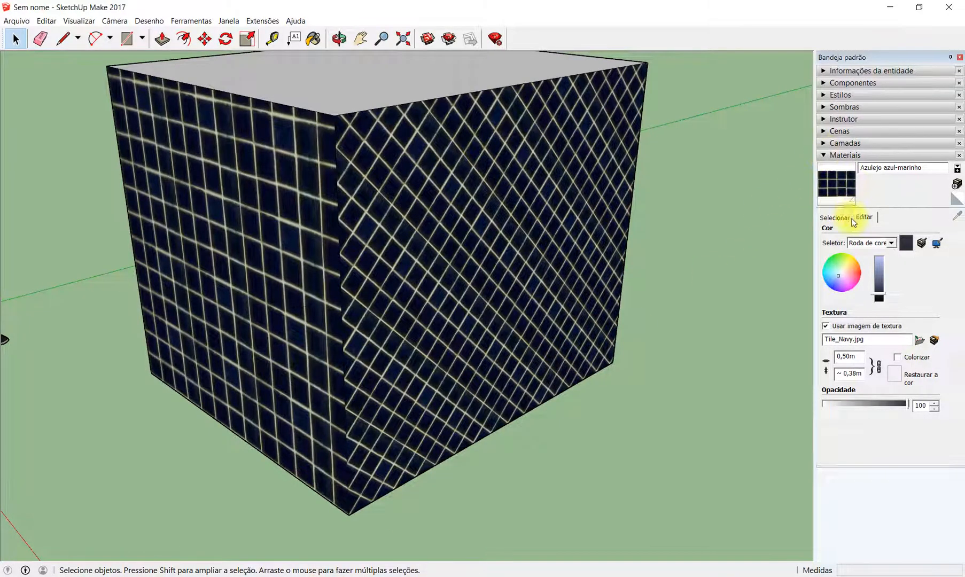
left_click(834, 217)
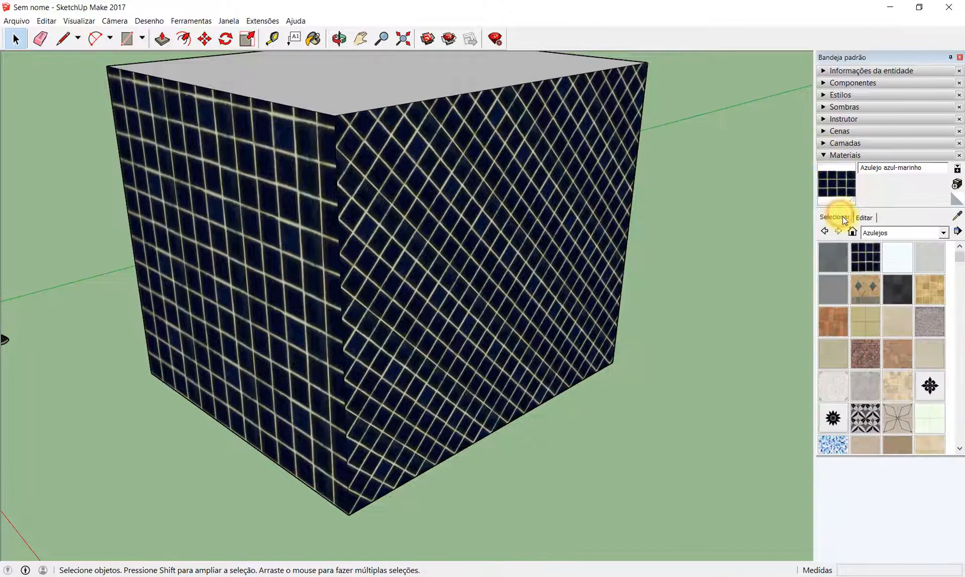
left_click(943, 233)
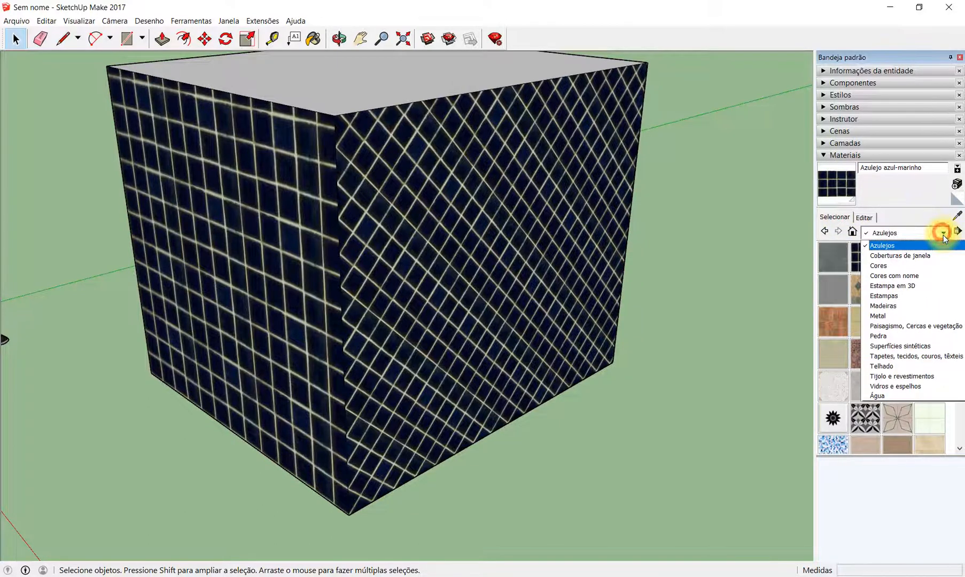
left_click(907, 307)
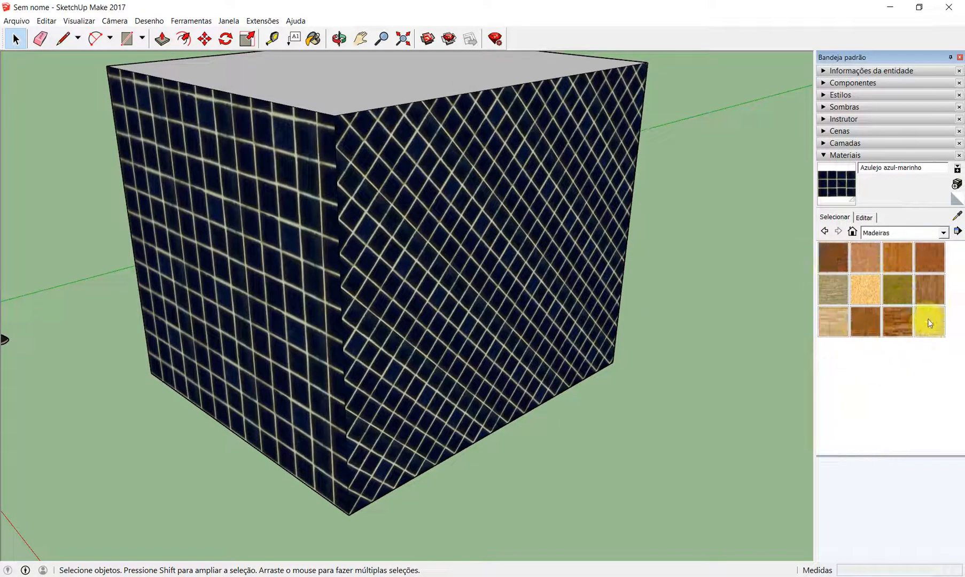
left_click(897, 324)
left_click(426, 380)
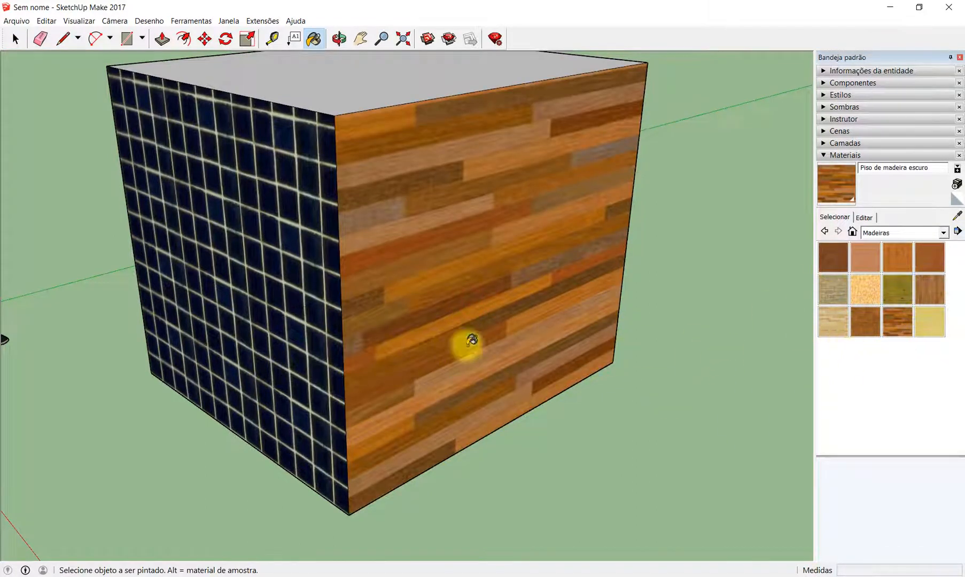
left_click(292, 261)
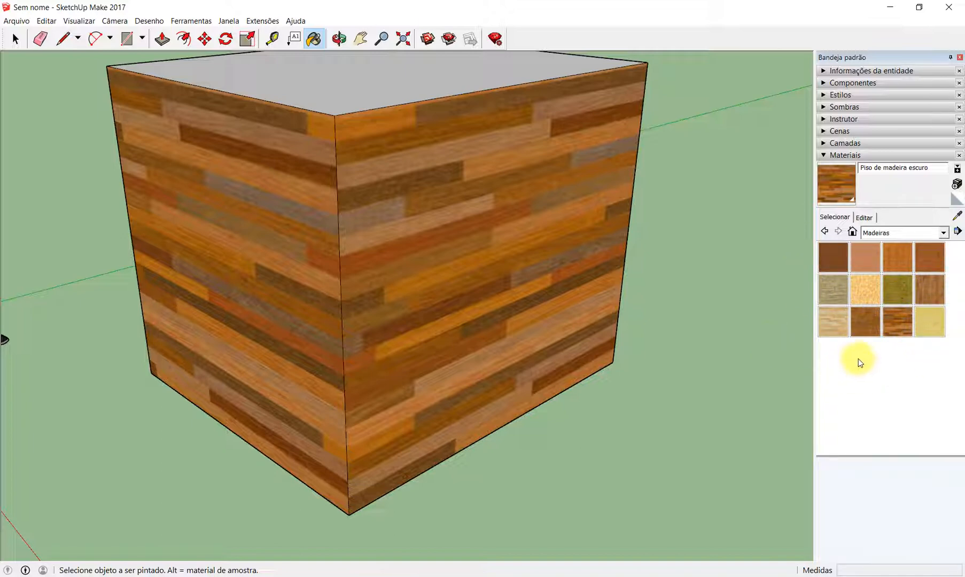
- Paint the right-hand face of the box with Piso de Madeira and inspect it from several angles
left_click(931, 289)
left_click(510, 289)
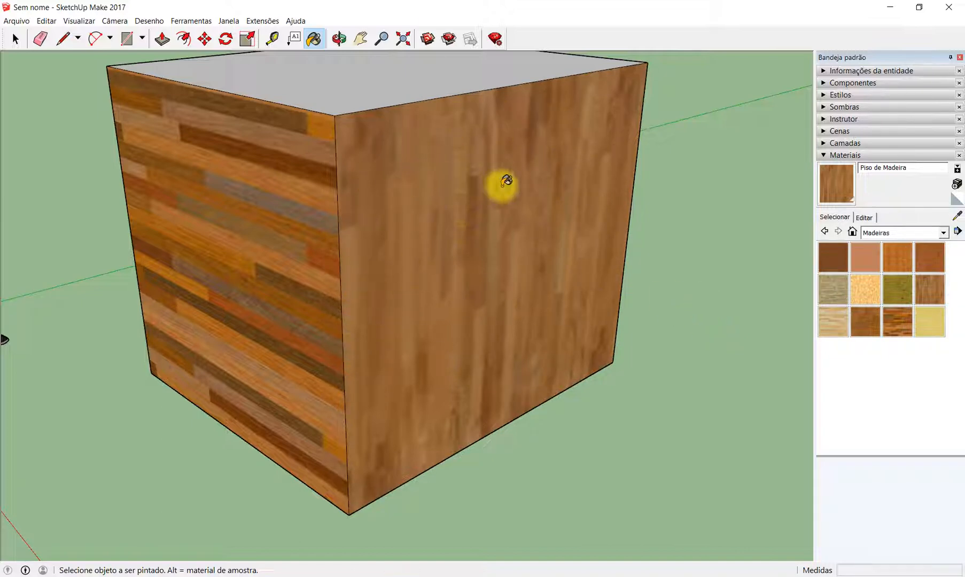
key("o")
left_click_drag(536, 287, 394, 275)
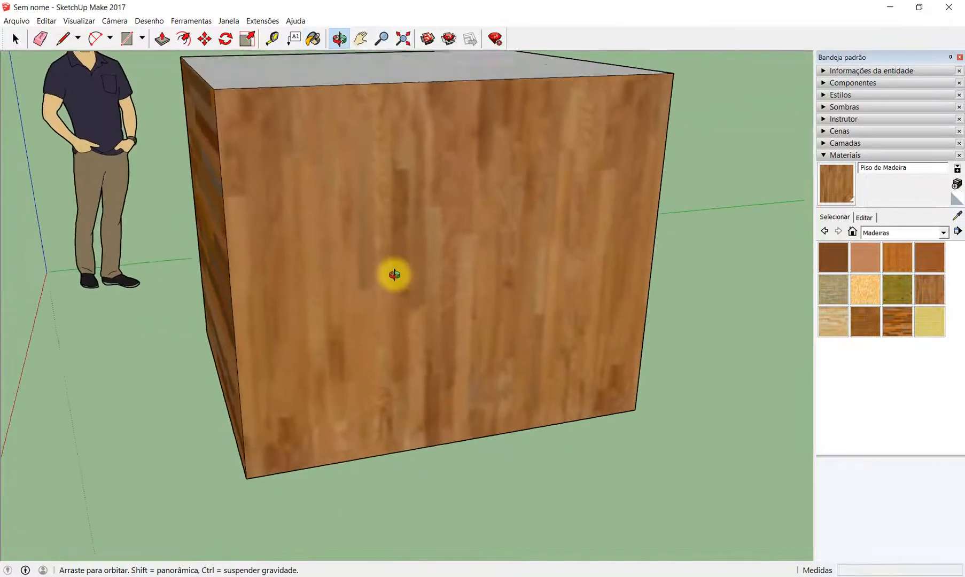
middle_click_drag(394, 275, 524, 316)
scroll(515, 284, "down", 4)
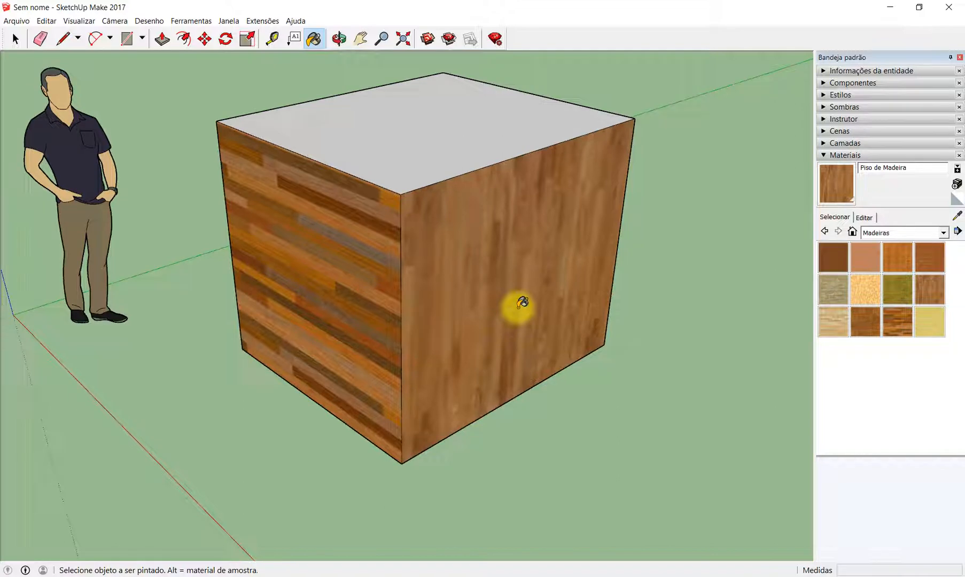
- Paint the right-hand face with Vidro translúcido azul from Vidros e espelhos and inspect the box through the glass
left_click(945, 234)
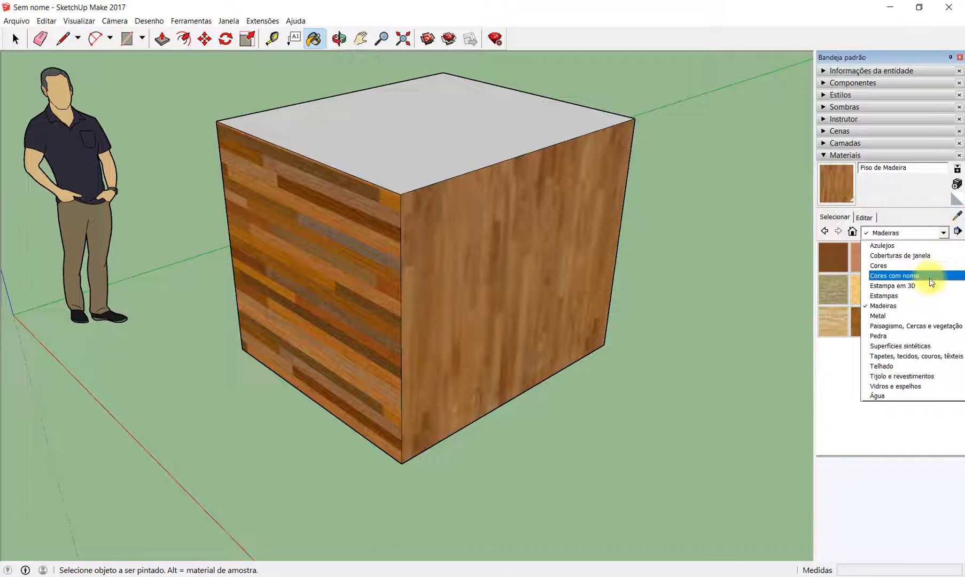
left_click(916, 386)
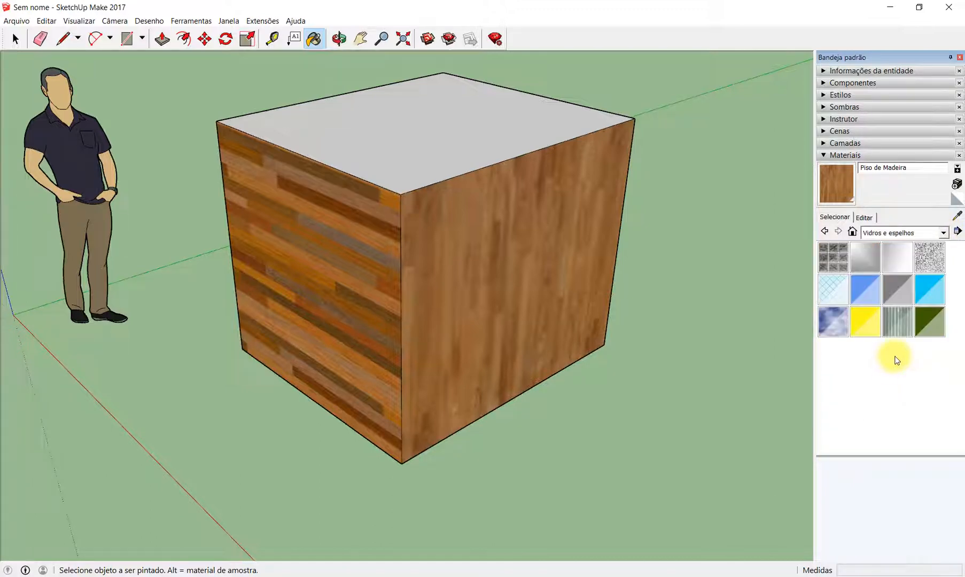
left_click(866, 290)
left_click(445, 306)
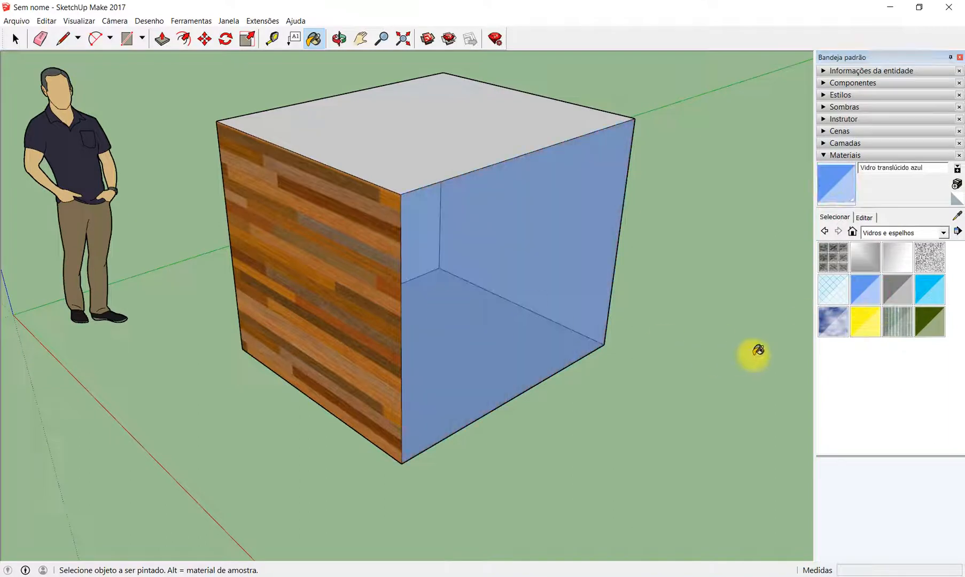
middle_click_drag(608, 386, 426, 288)
mouse_move(496, 319)
left_mouse_down()
mouse_move(587, 371)
mouse_move(665, 329)
left_mouse_up()
key("b")
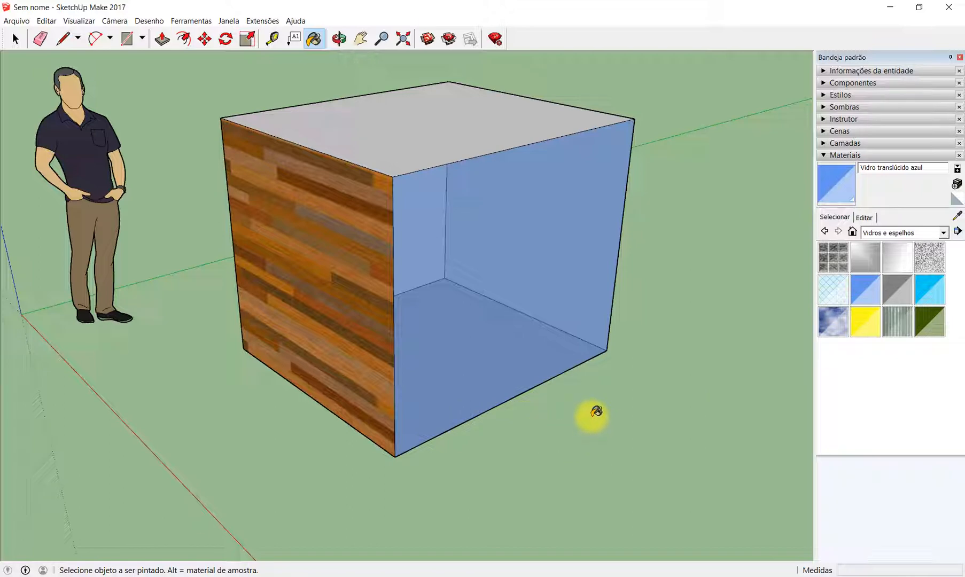
- Switch to the PowerPoint presentation and show slide 11 on keeping the file light
mouse_move(556, 570)
left_click(608, 509)
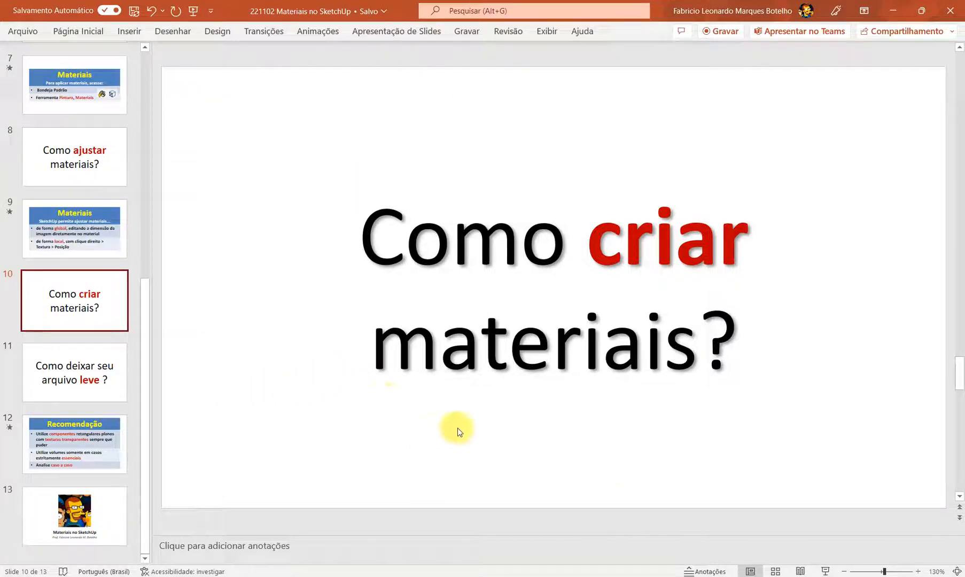
left_click(101, 366)
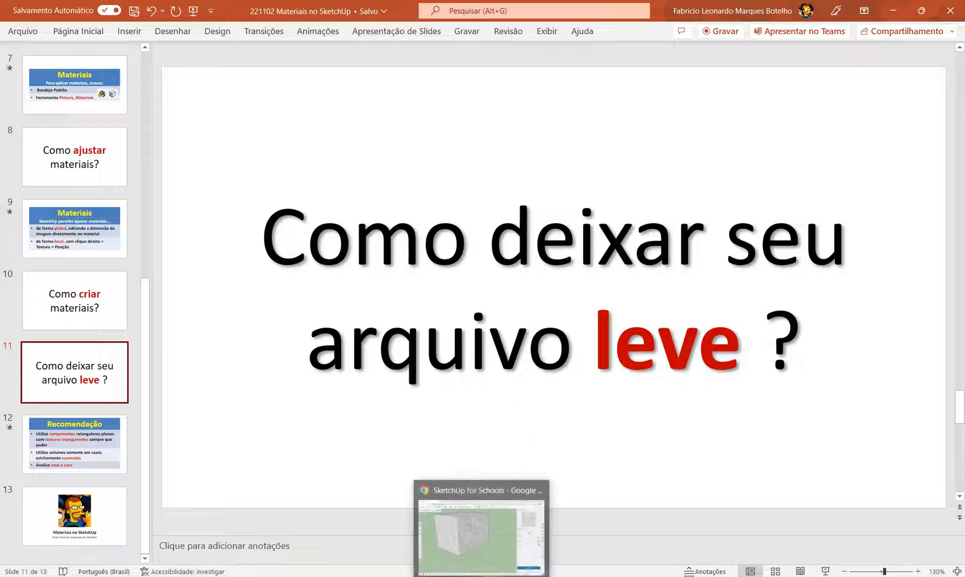
- Switch to SketchUp for Schools and finish editing the Mármore de Carrara material
left_click(492, 521)
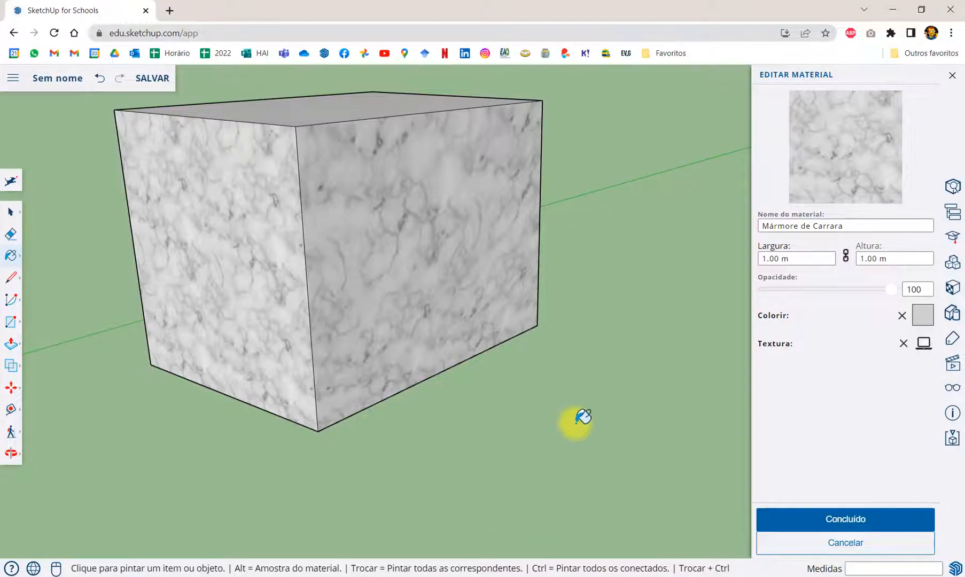
left_click(869, 517)
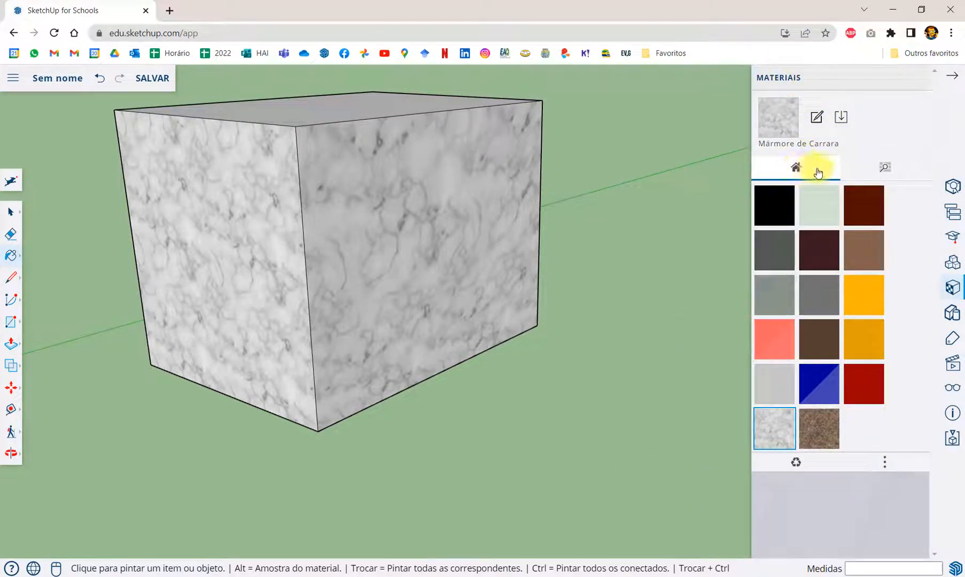
- Paint the right-hand face of the box with Granite Brown, and repaint it with Mármore de Carrara
left_click(818, 428)
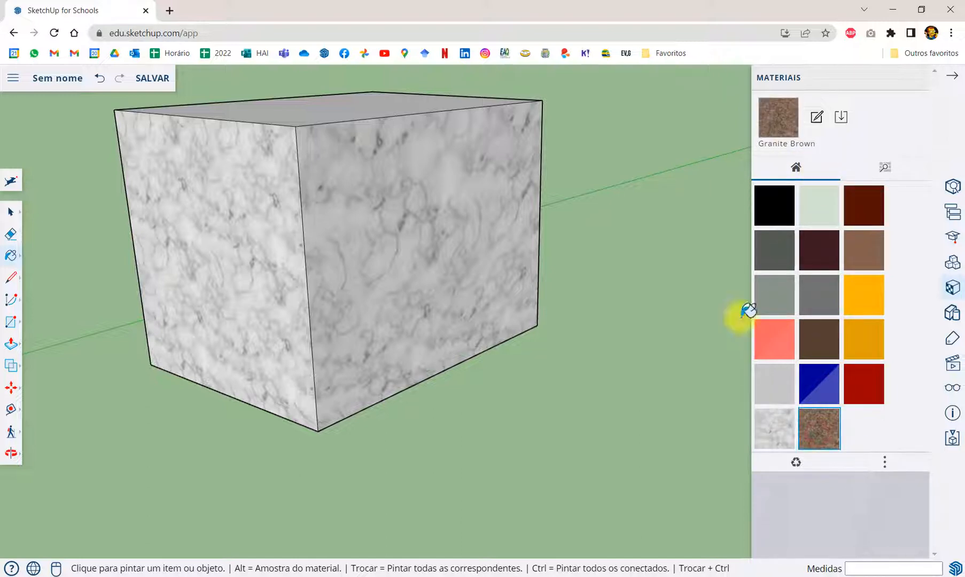
left_click(443, 255)
left_click(773, 429)
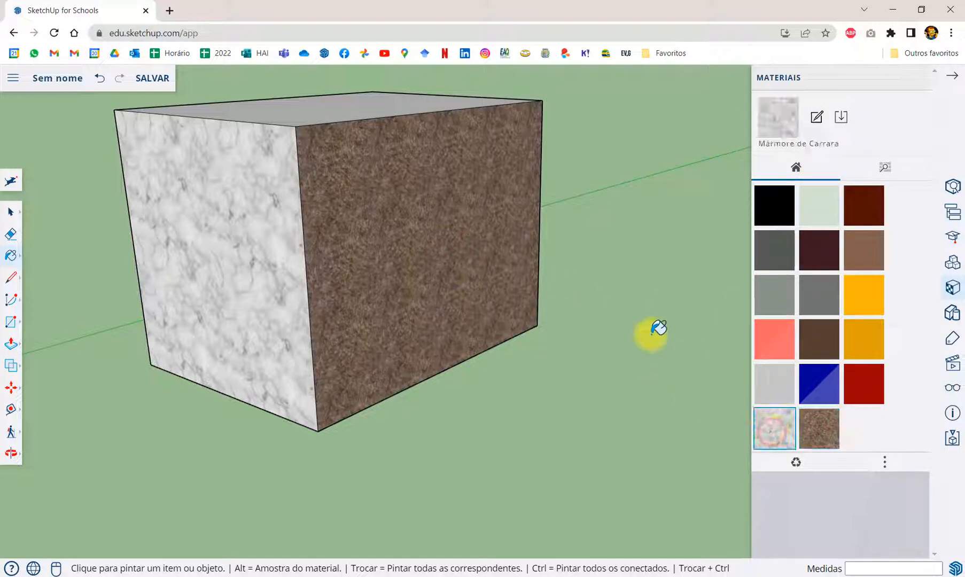
left_click(458, 280)
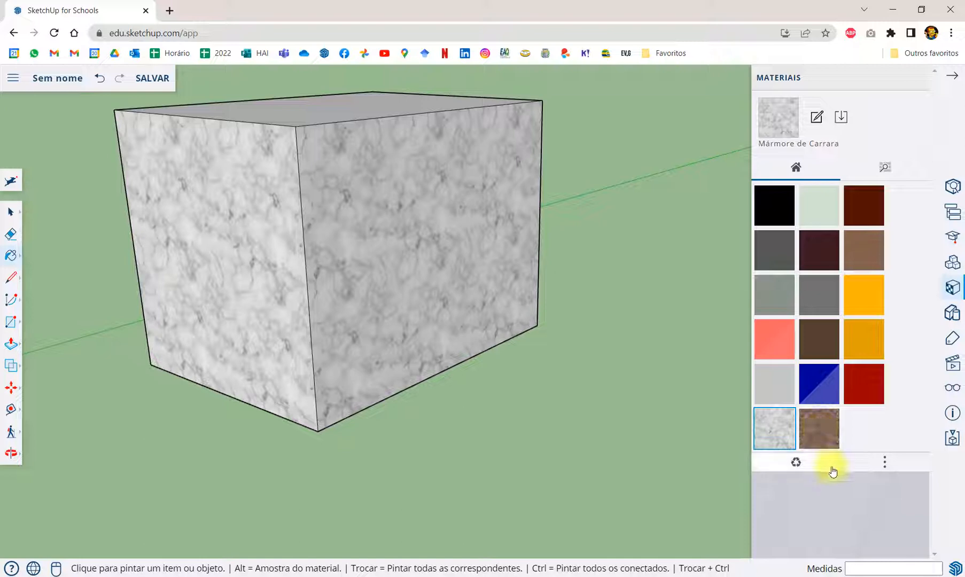
- Purge the unused materials from the model and switch to SketchUp Make
left_click(796, 463)
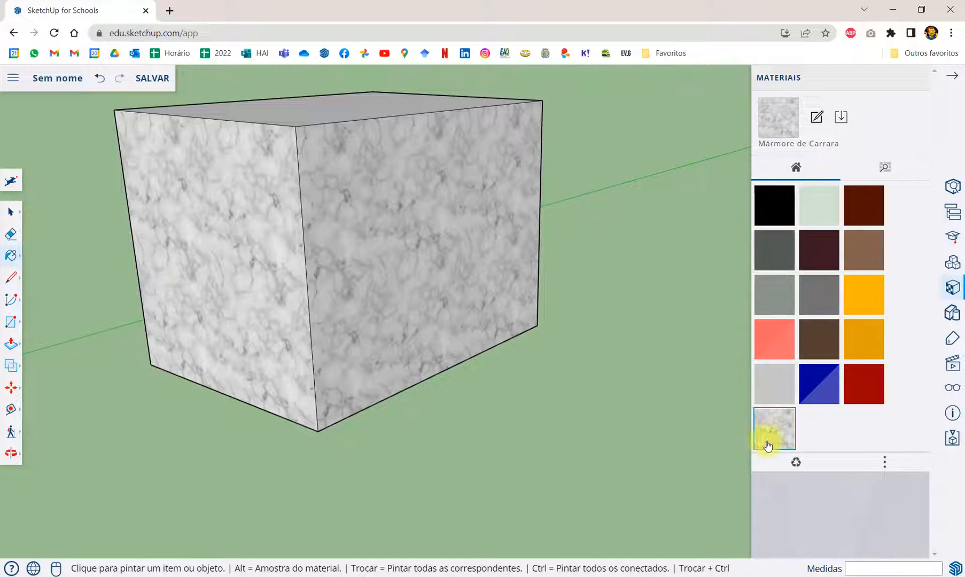
scroll(617, 367, "down", 5)
scroll(499, 366, "up", 3)
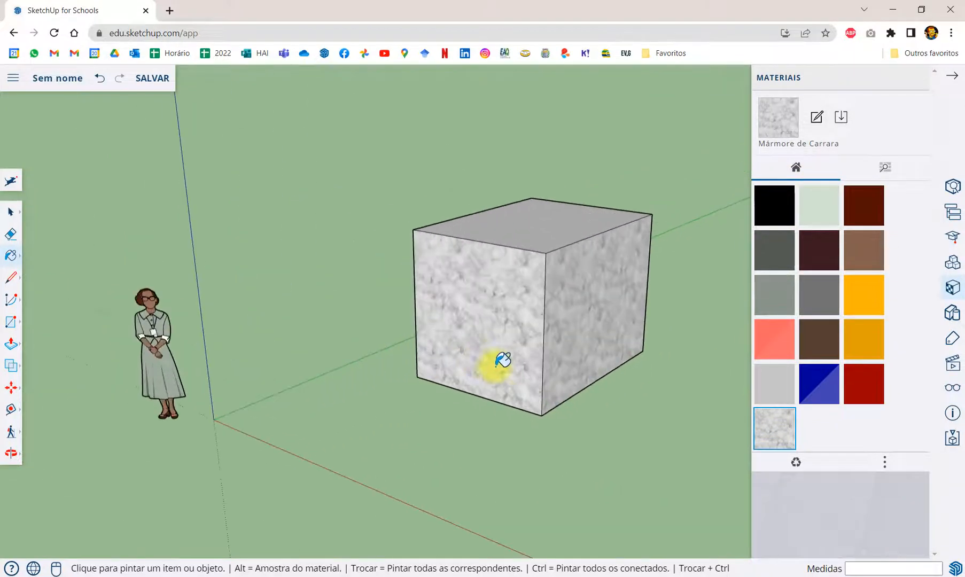
scroll(435, 399, "down", 2)
scroll(530, 371, "up", 5)
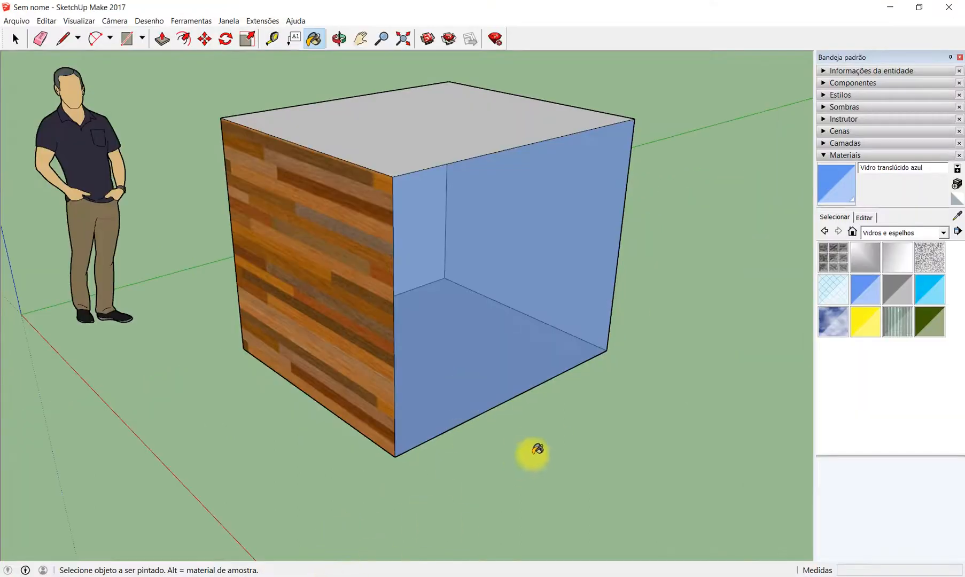
key("space")
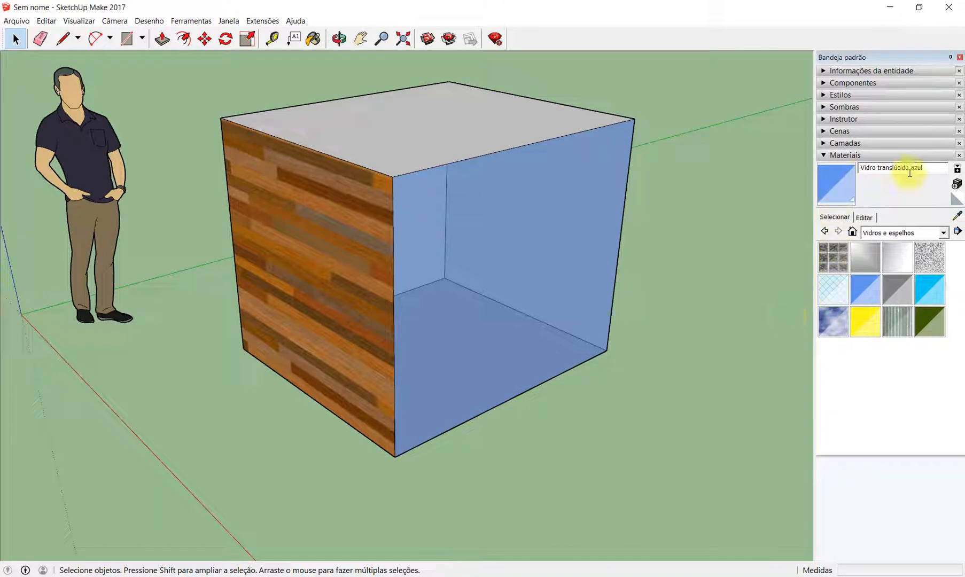
left_click(228, 21)
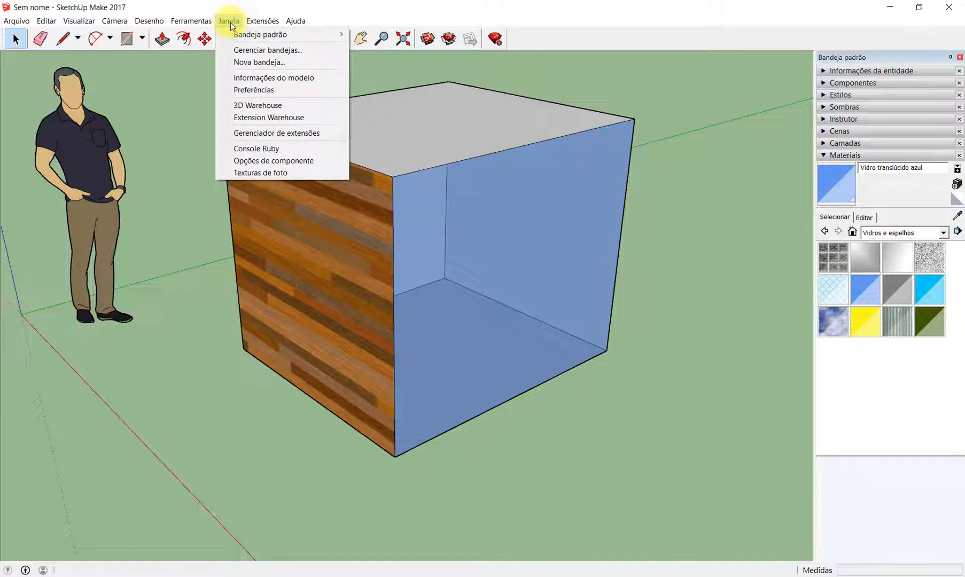
left_click(291, 80)
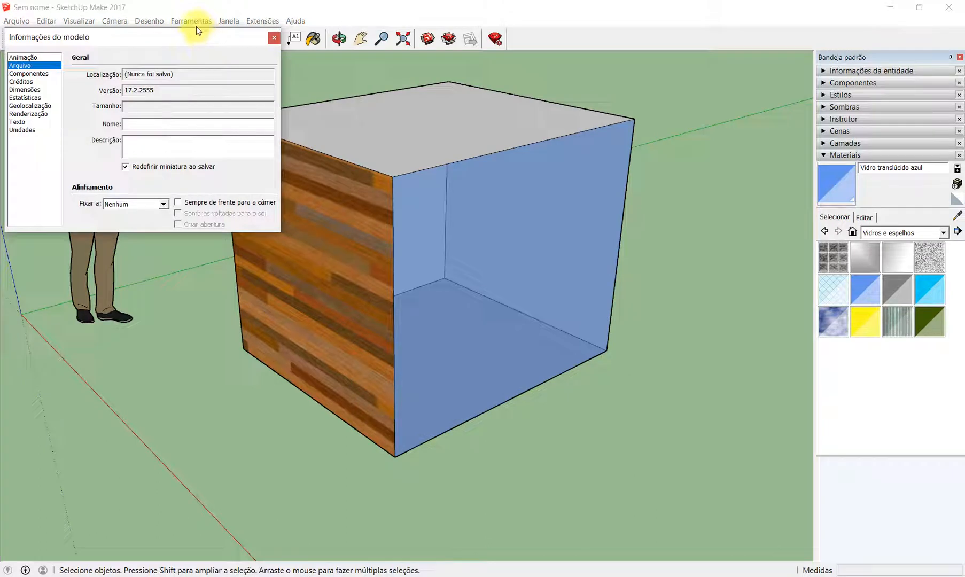
left_click_drag(200, 37, 449, 119)
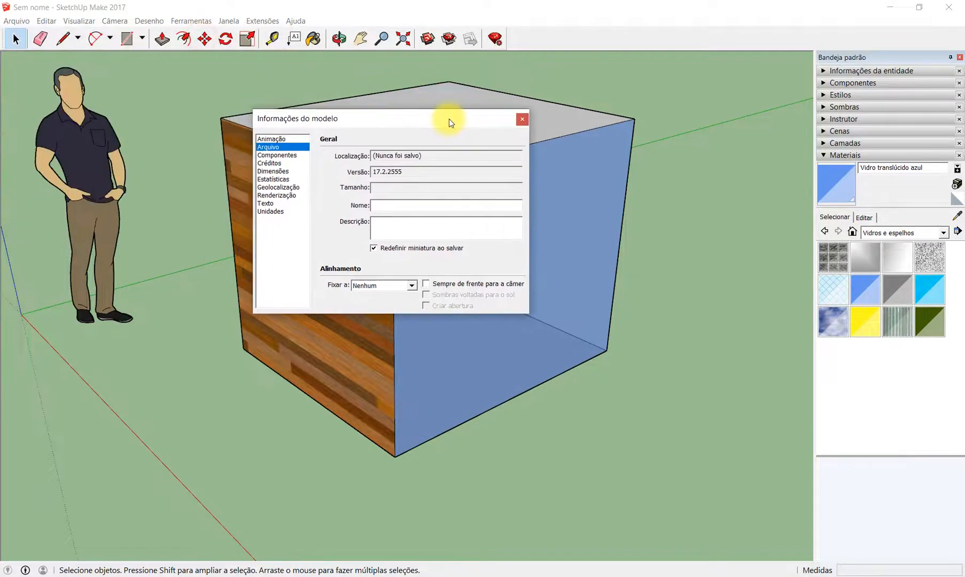
left_click(522, 118)
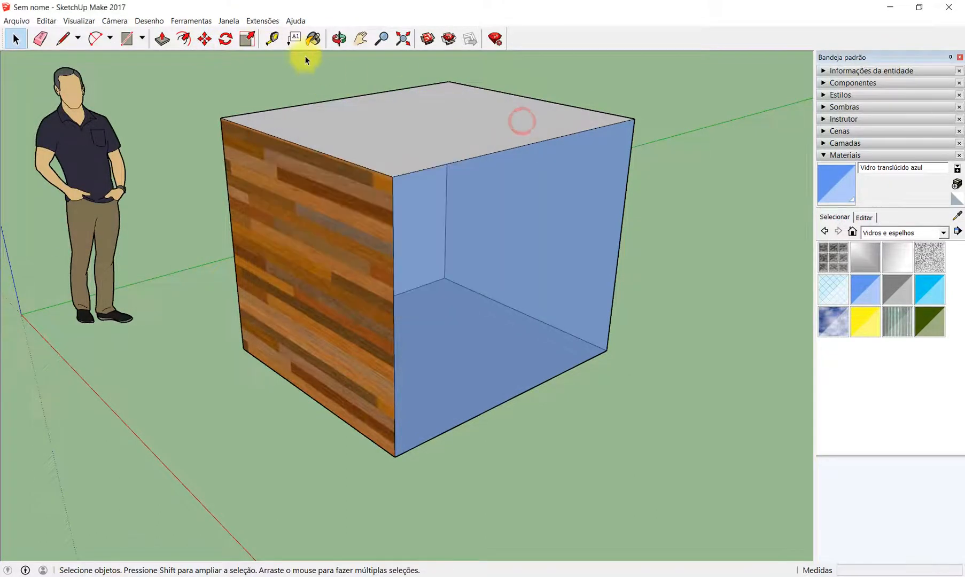
- Purge the unused items from the whole model through the Estatísticas section of Informações do modelo, and close the dialog
left_click(223, 21)
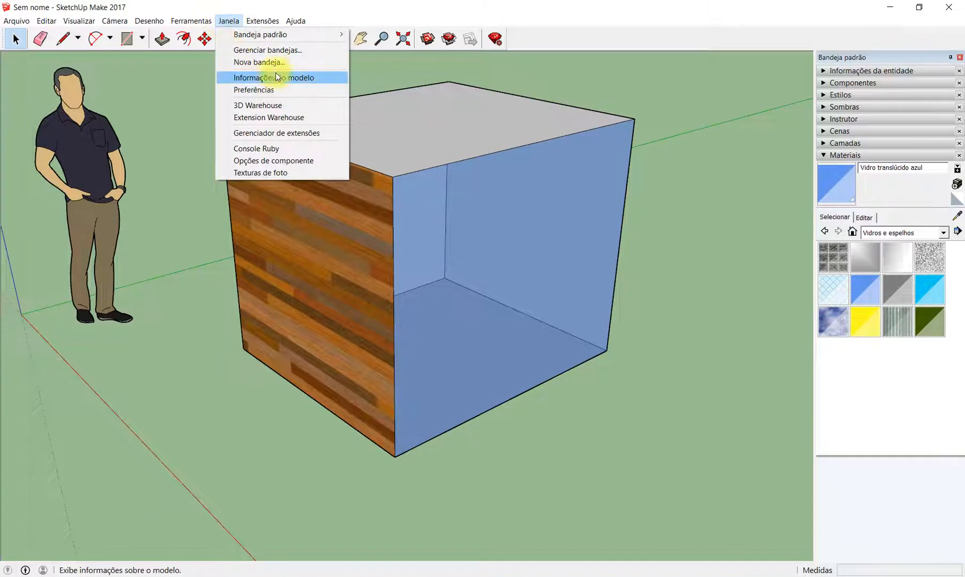
left_click(313, 80)
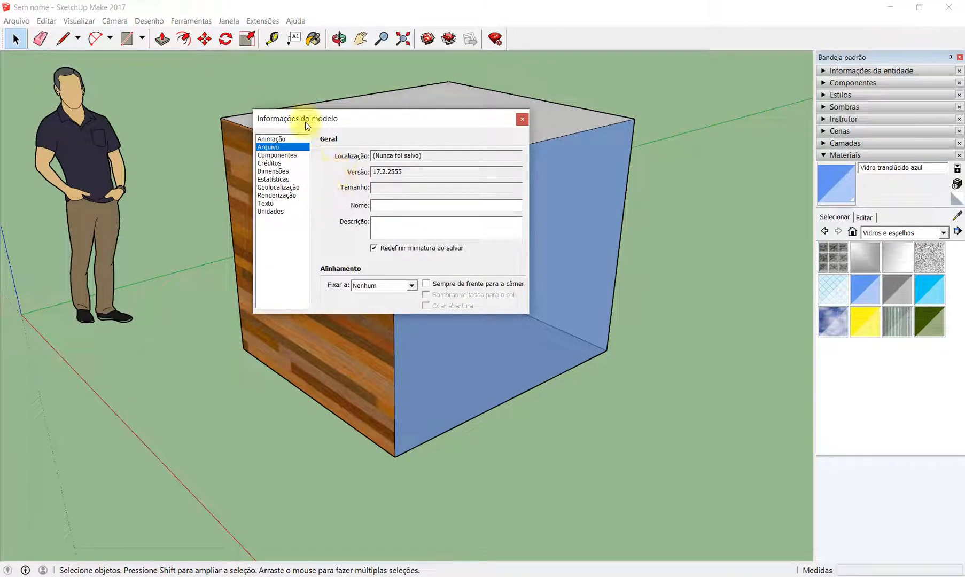
left_click_drag(377, 124, 431, 165)
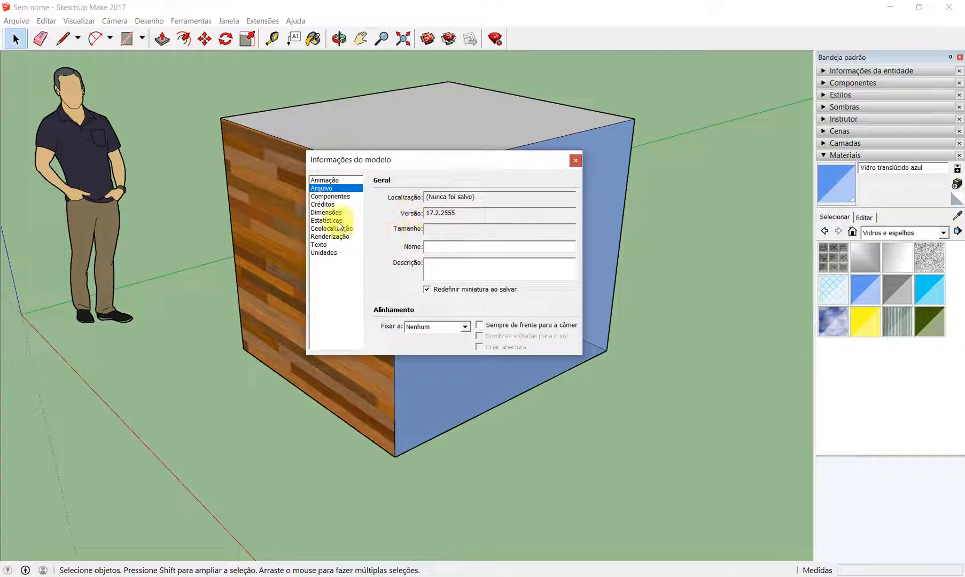
left_click(326, 221)
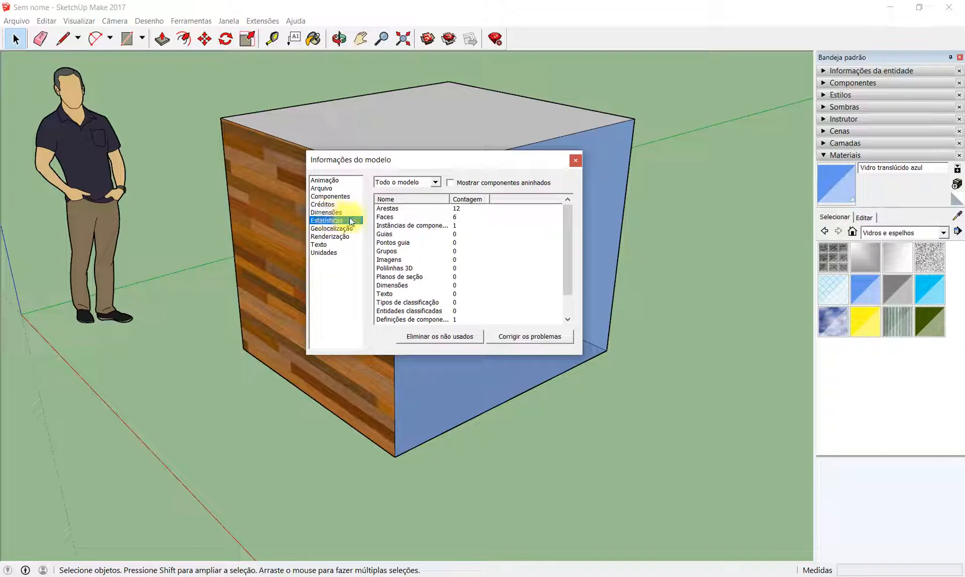
left_click(453, 337)
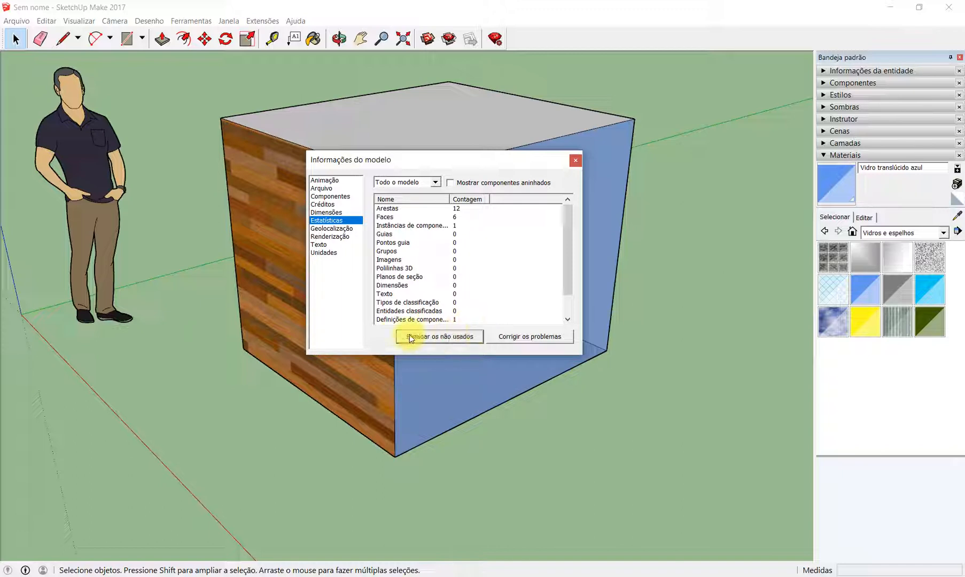
left_click(453, 336)
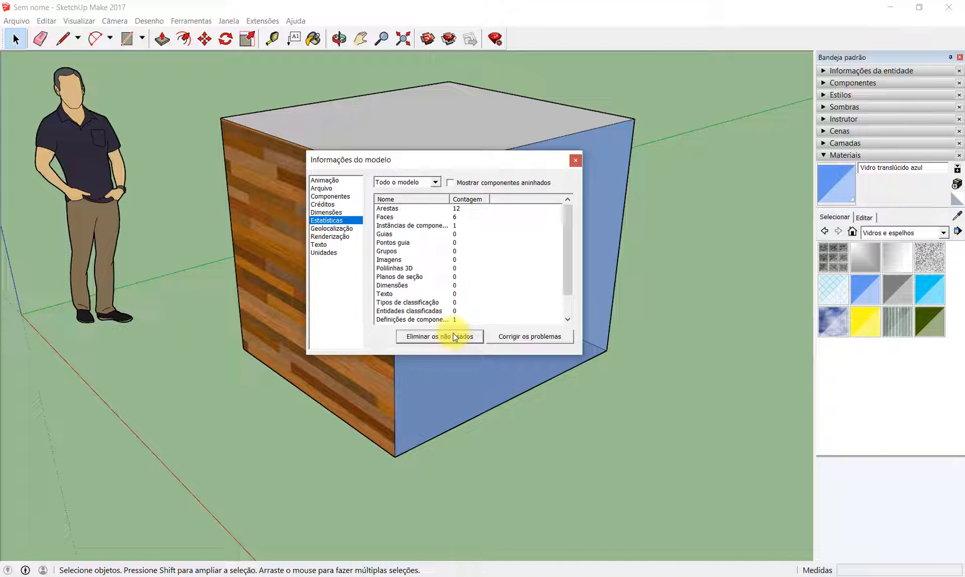
left_click(576, 162)
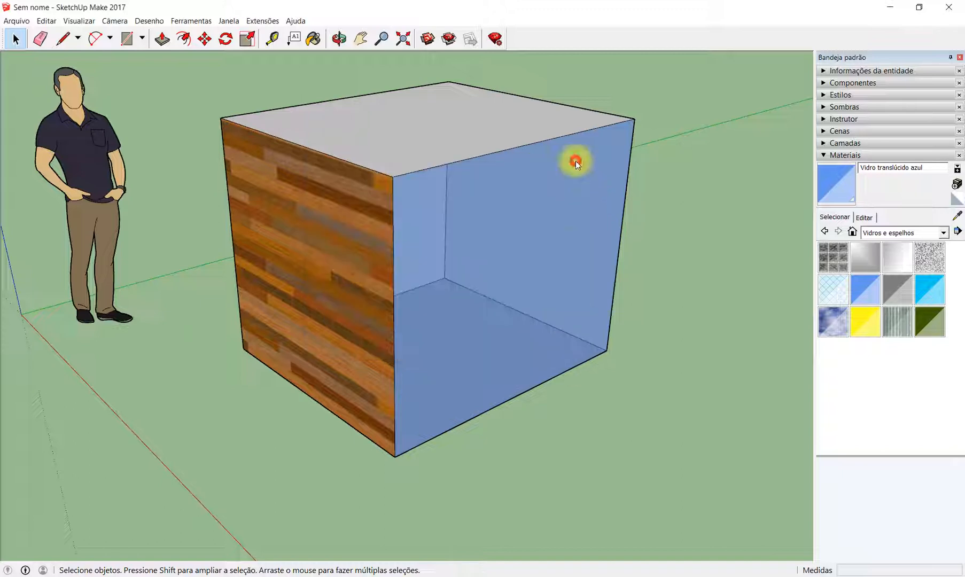
scroll(547, 240, "down", 5)
middle_click_drag(502, 250, 505, 289)
scroll(593, 296, "up", 1)
scroll(567, 298, "up", 2)
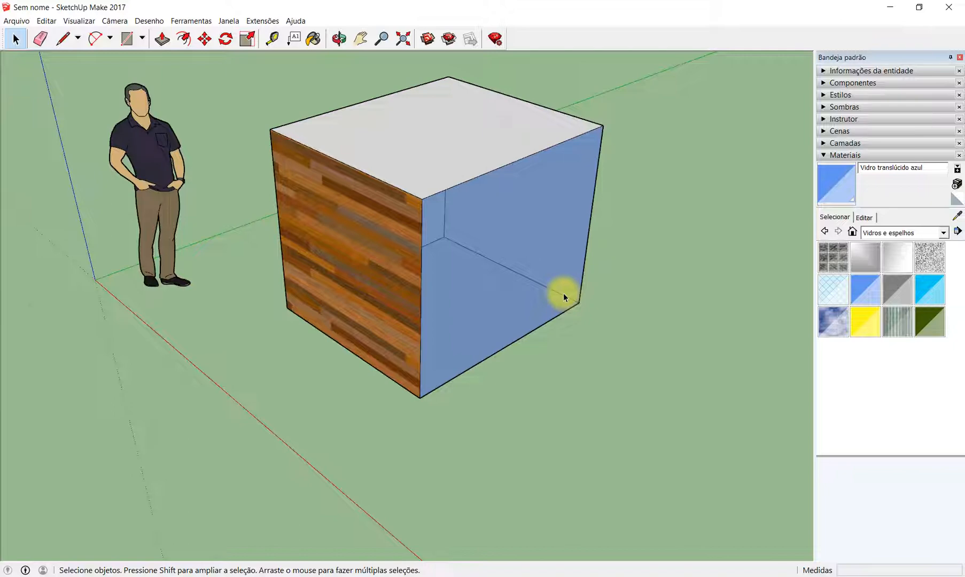
scroll(522, 346, "down", 2)
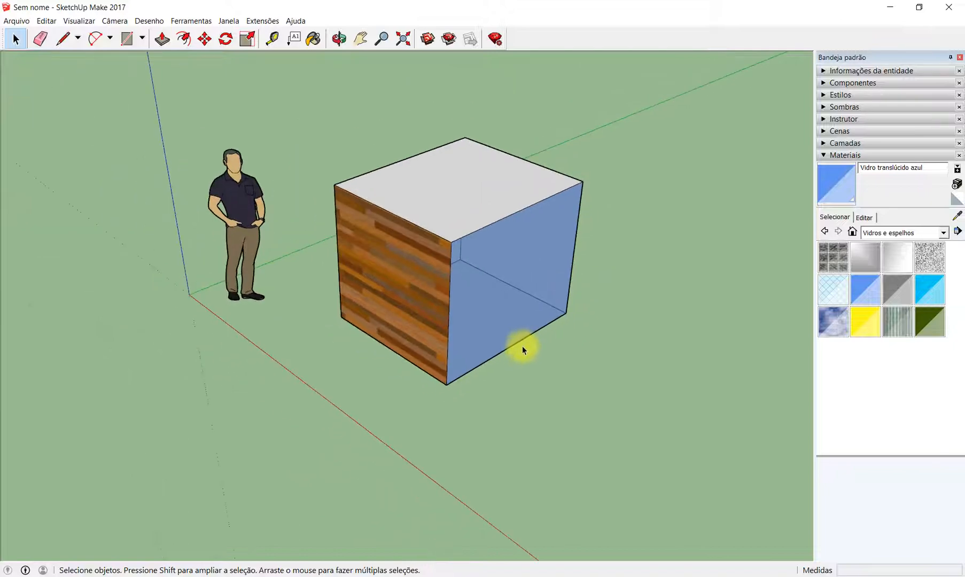
scroll(639, 249, "up", 1)
scroll(612, 244, "down", 1)
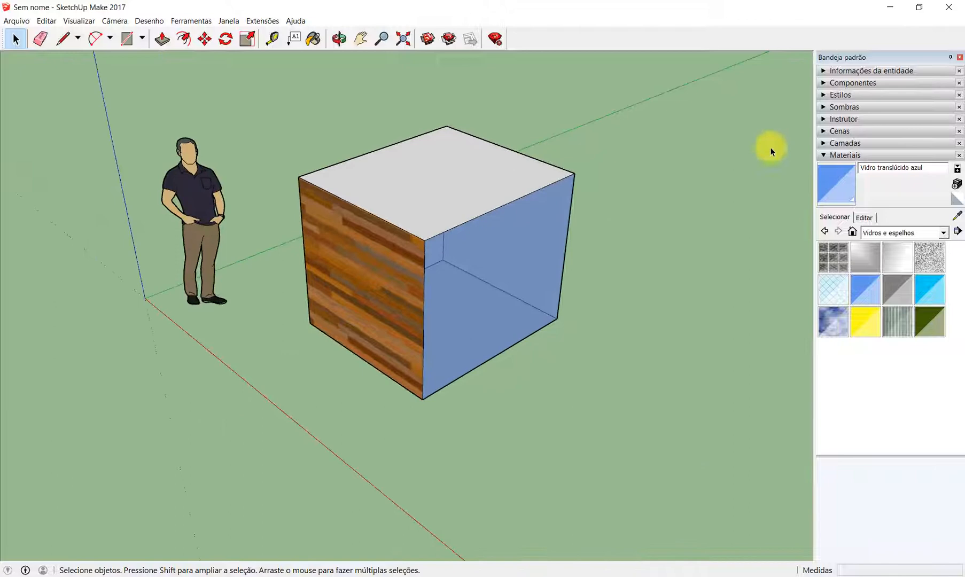
- Display the list of components contained in the model, without placing another copy of the figure
left_click(823, 84)
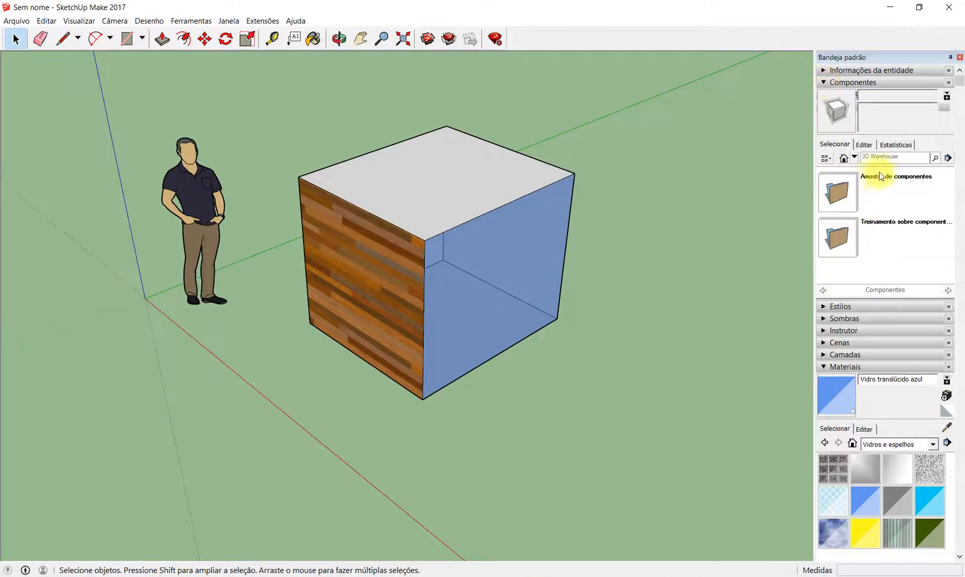
left_click(844, 158)
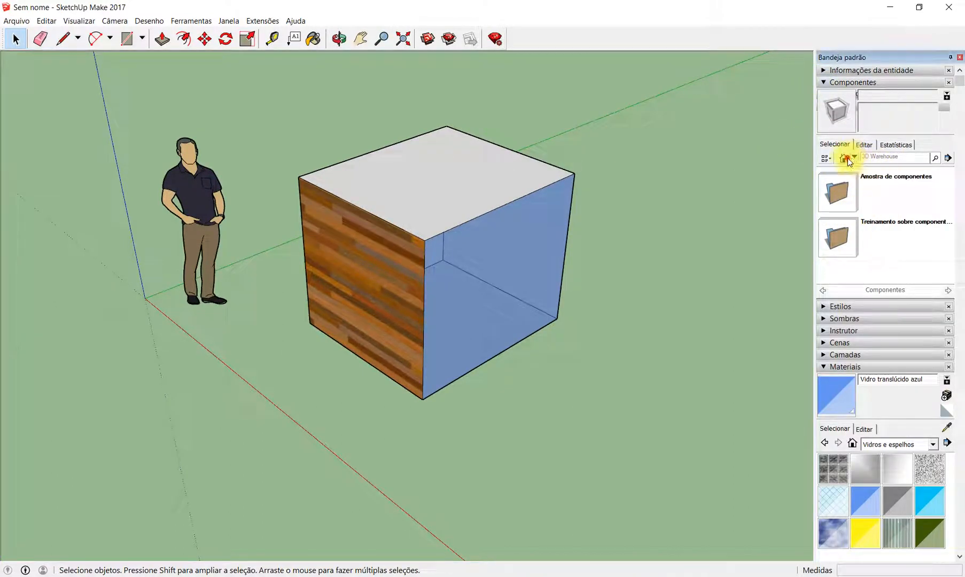
left_click(879, 185)
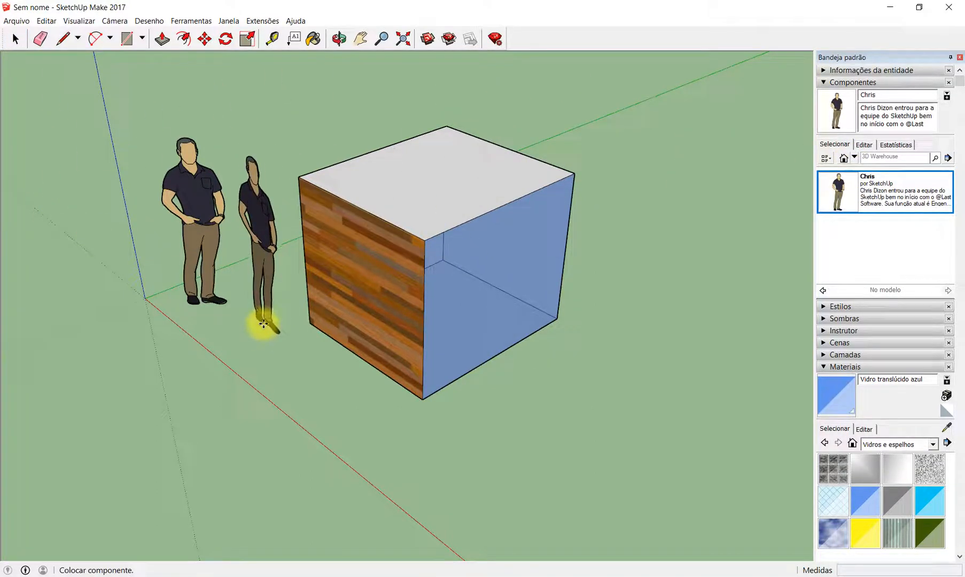
key("Escape")
- Delete the standing human figure beside the box
left_click_drag(146, 86, 246, 364)
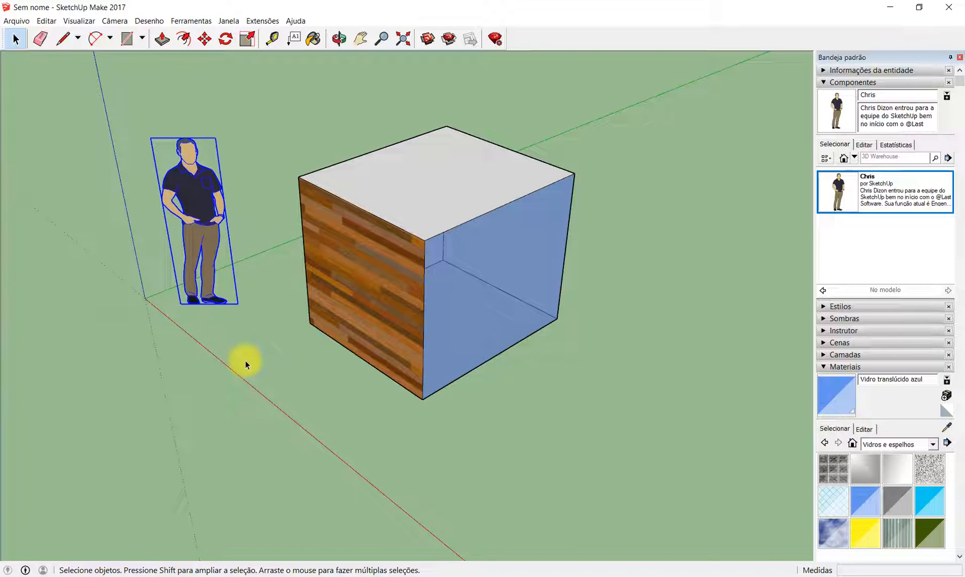
key("Delete")
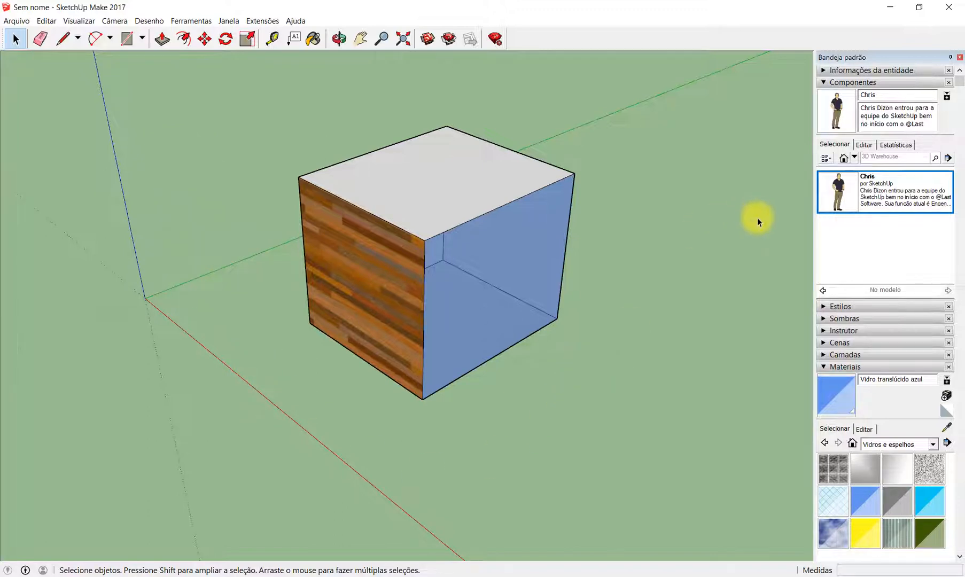
scroll(388, 270, "down", 3)
scroll(399, 248, "up", 3)
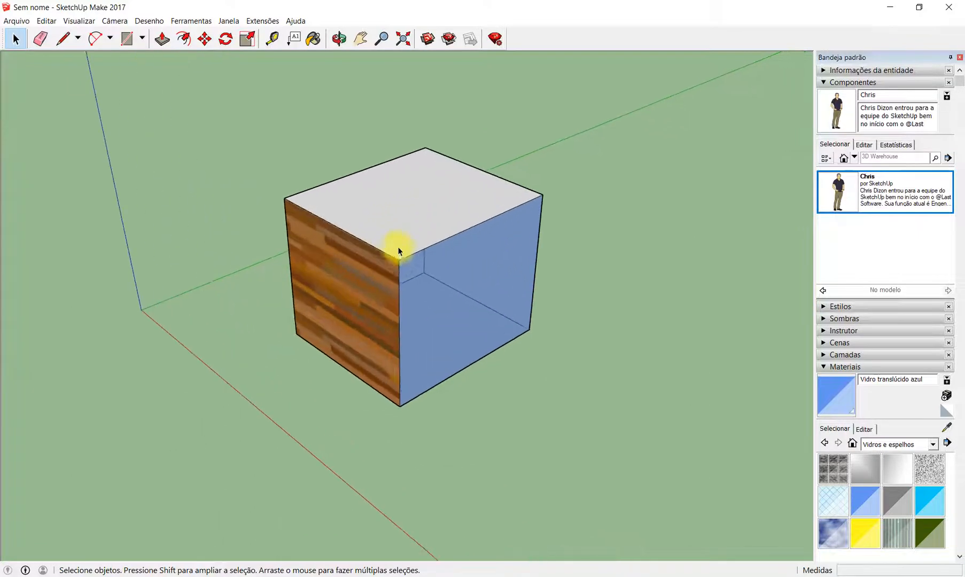
middle_click_drag(404, 217, 419, 266)
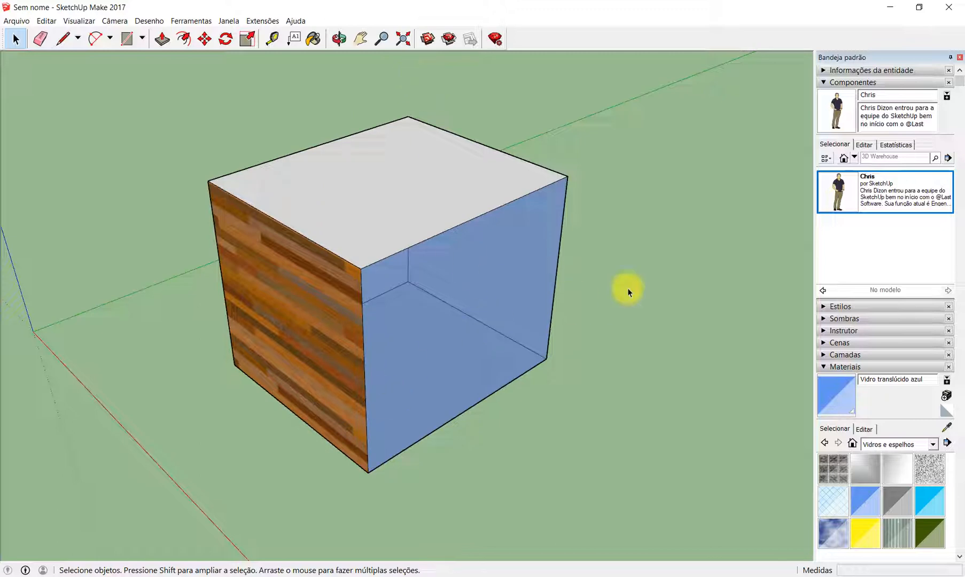
- Purge the deleted figure's unused component from the file using the model statistics, and close the dialog
left_click(229, 21)
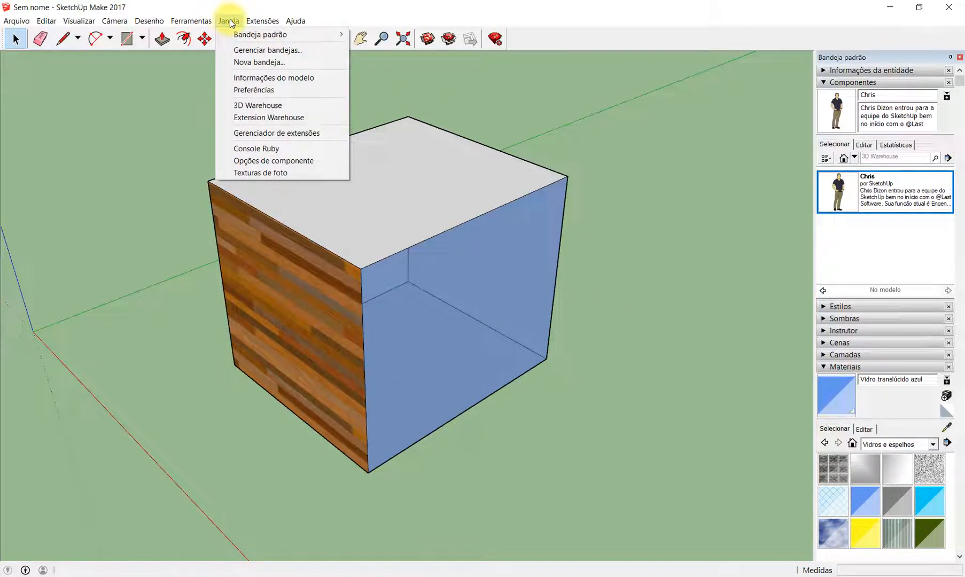
left_click(280, 80)
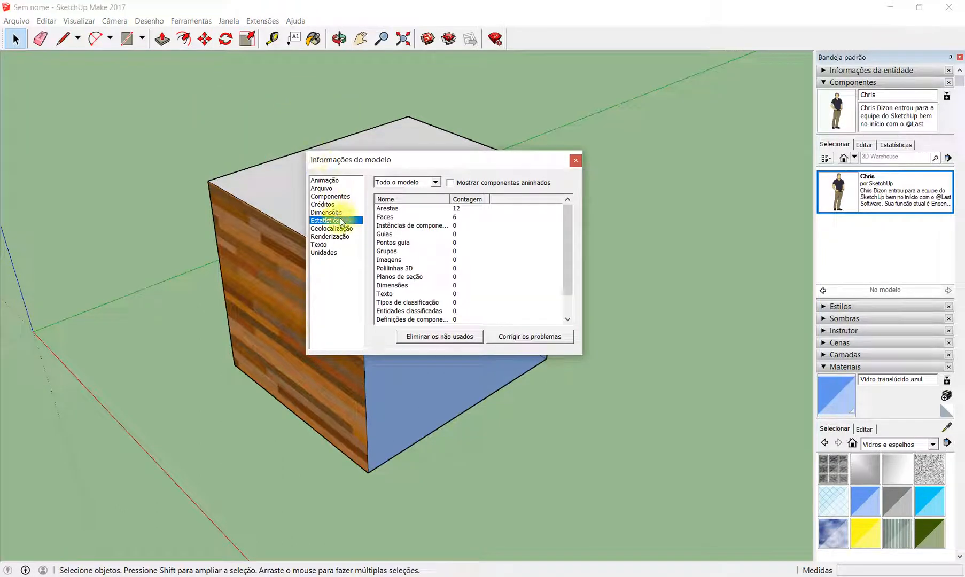
left_click(467, 332)
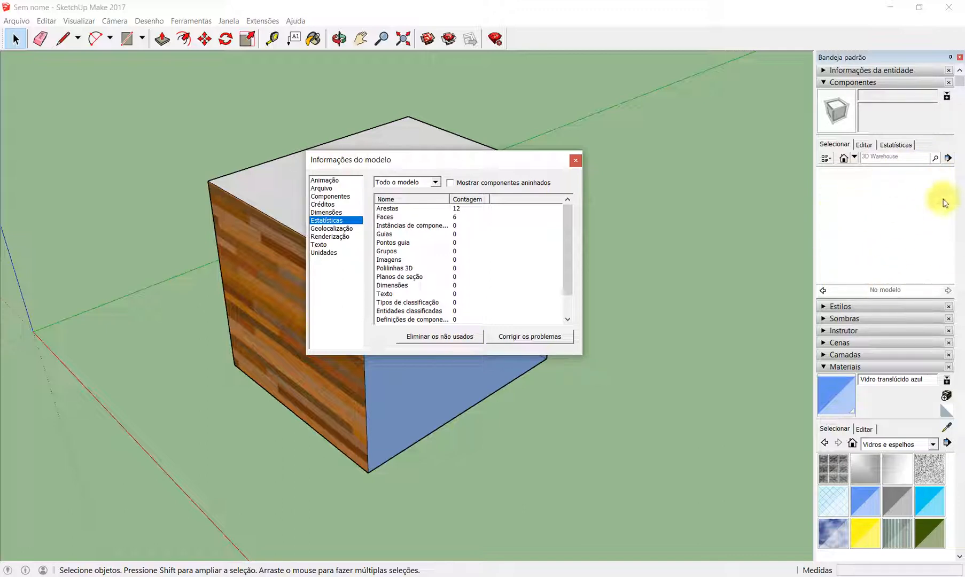
left_click(576, 161)
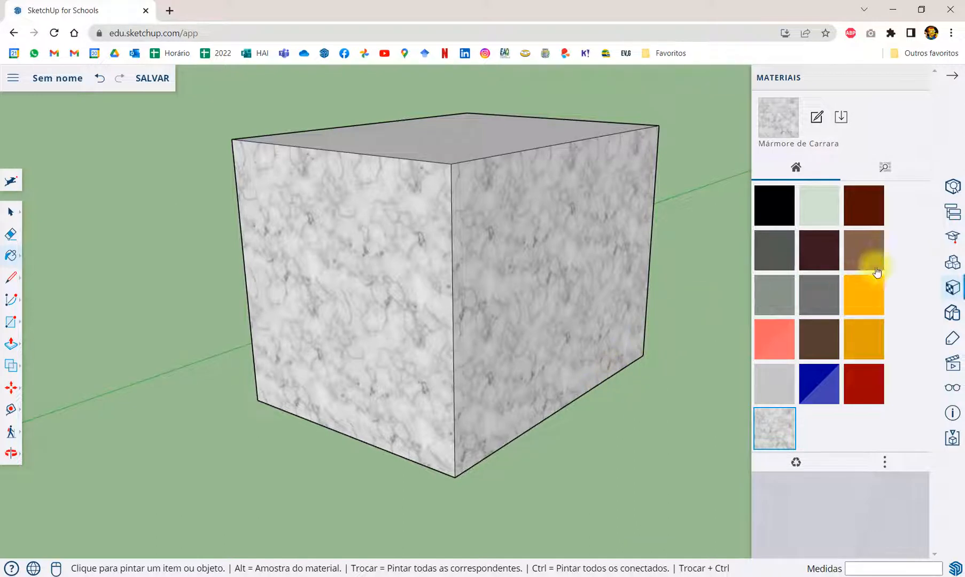
- Switch to SketchUp for Schools and show the in-model components in place of the materials
left_click(952, 261)
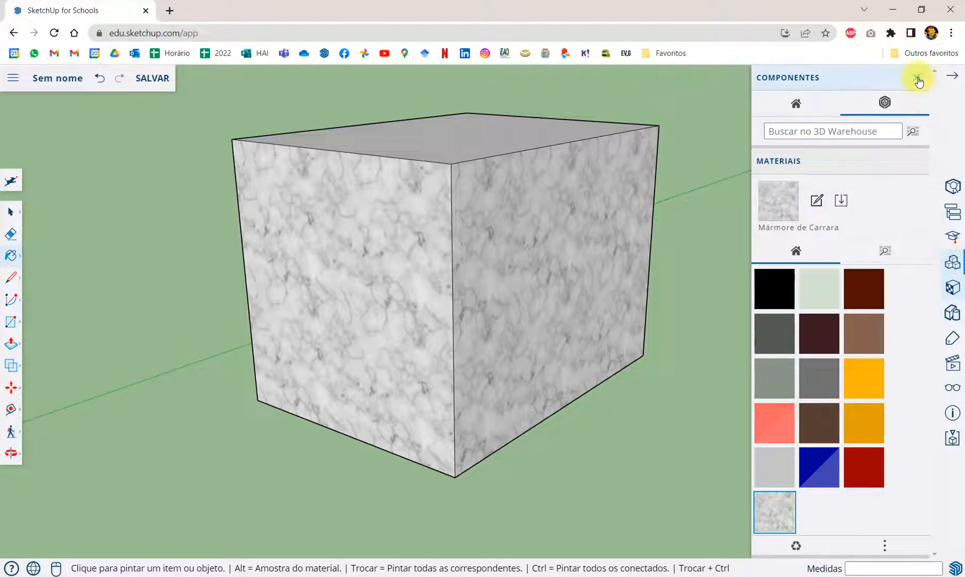
left_click(916, 162)
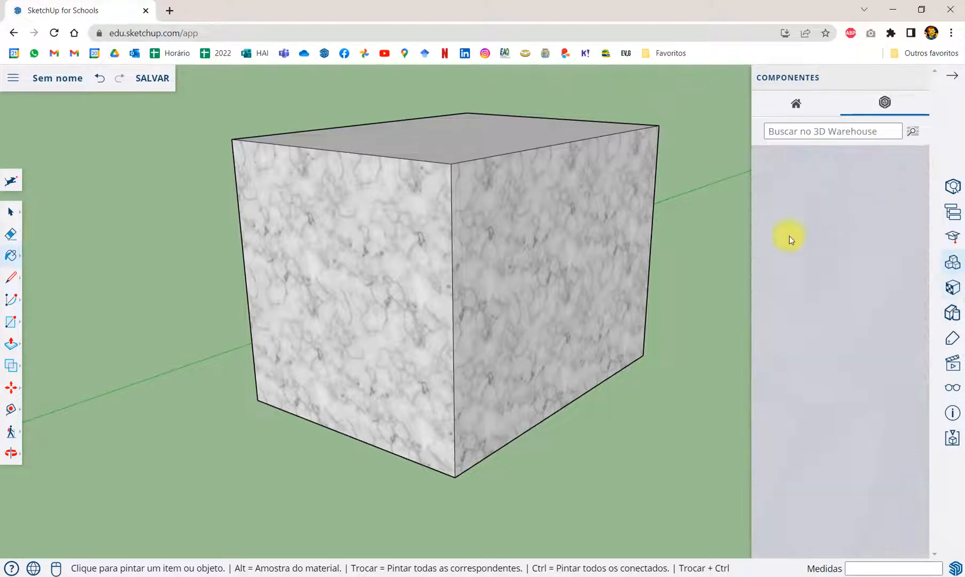
left_click(802, 103)
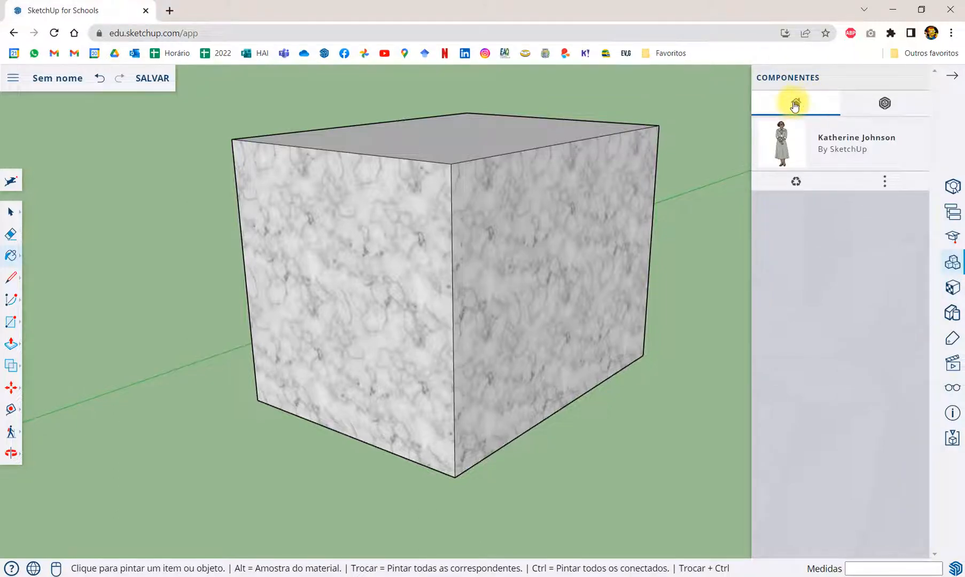
- Delete the standing woman figure beside the marble box
scroll(649, 281, "down", 2)
scroll(650, 280, "down", 2)
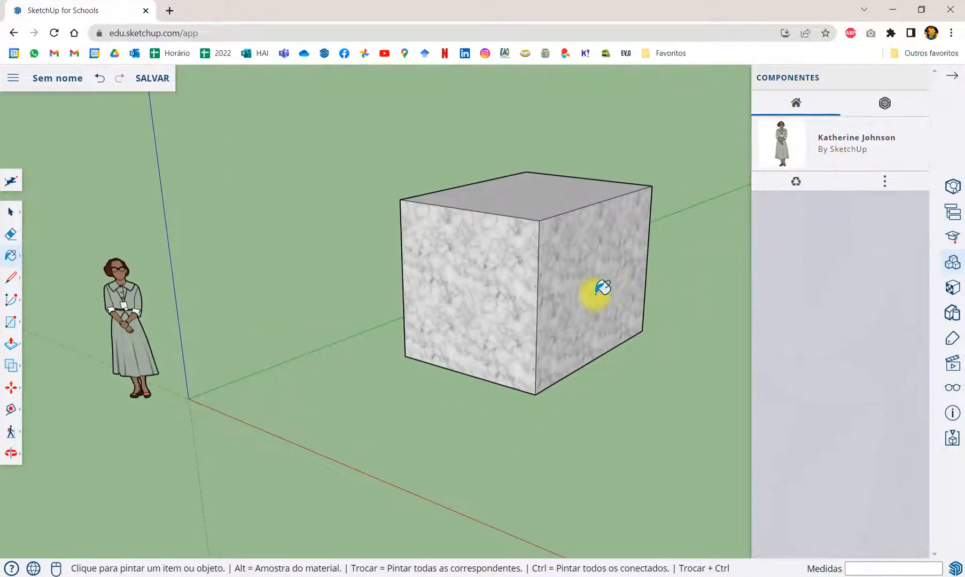
scroll(603, 288, "down", 2)
key("space")
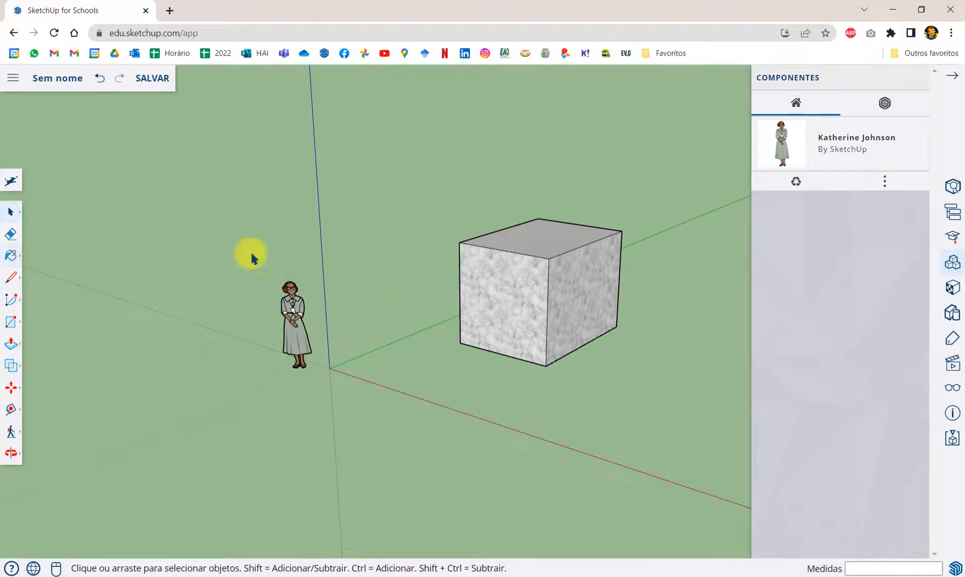
left_click_drag(250, 251, 334, 431)
key("Delete")
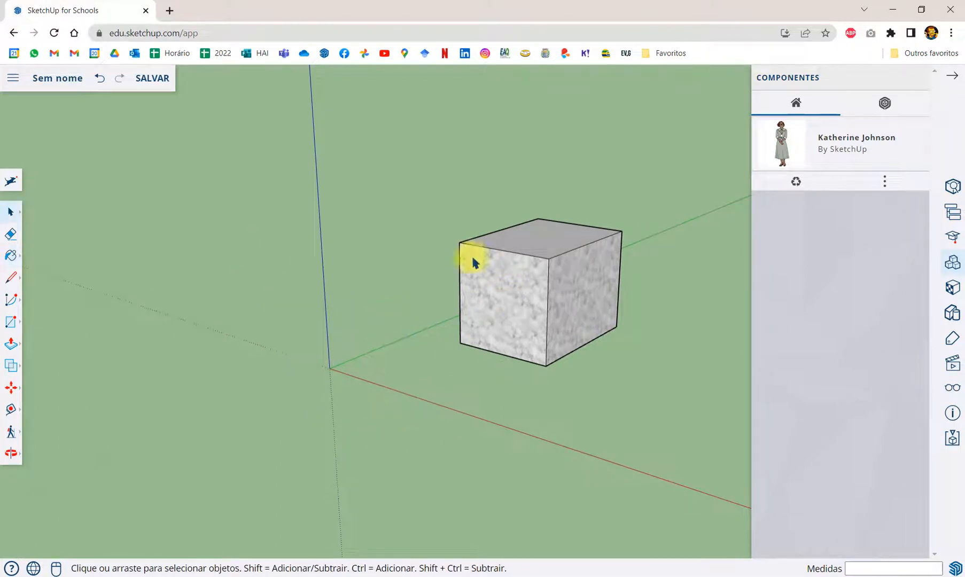
- Purge the unused component and the unused materials from the model, and pick the Mármore de Carrara material
scroll(169, 321, "down", 3)
scroll(361, 324, "up", 5)
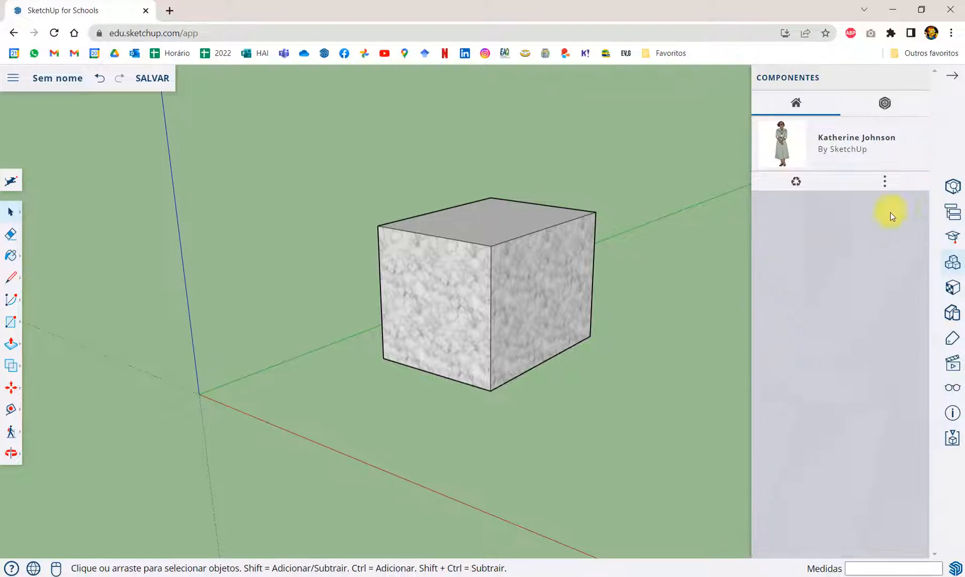
left_click(796, 182)
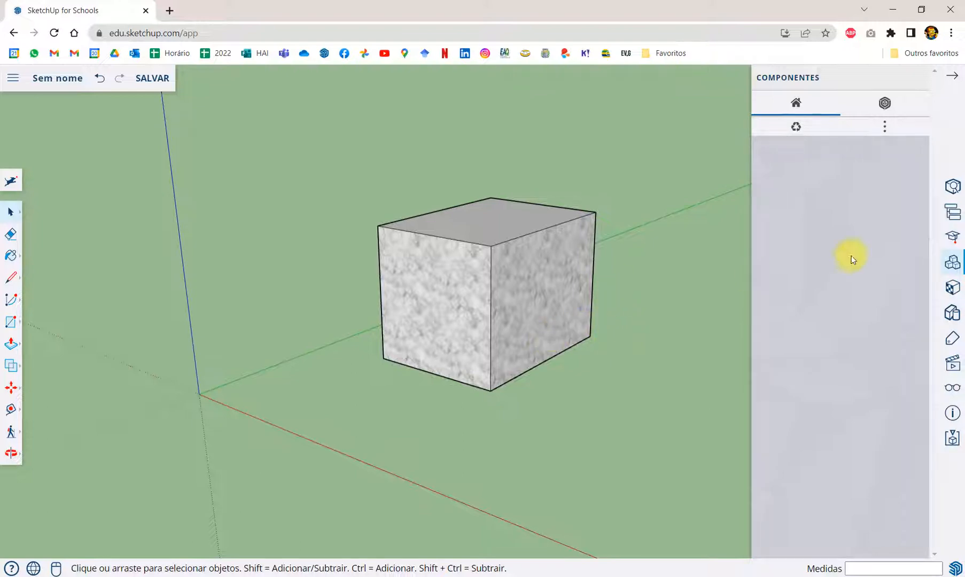
left_click(953, 287)
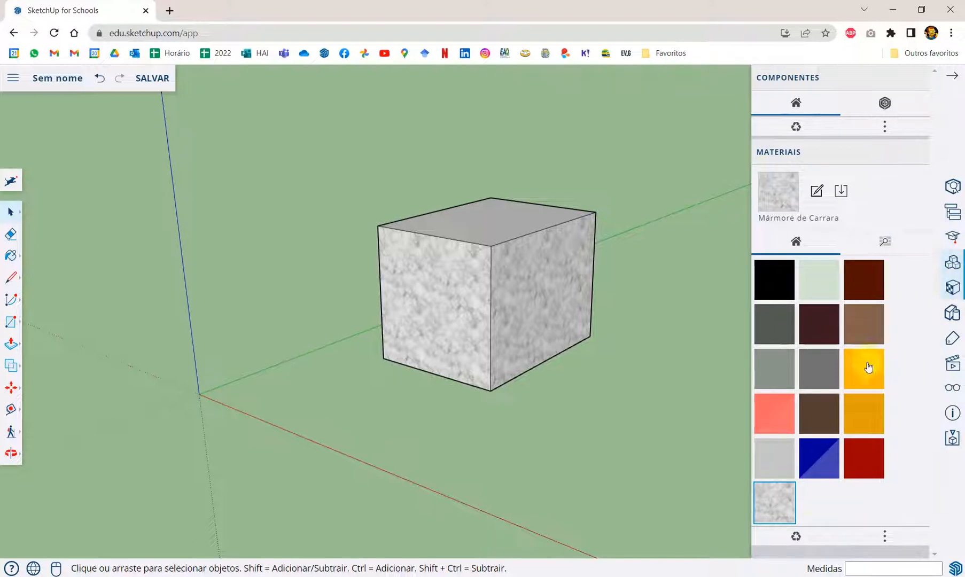
left_click(797, 536)
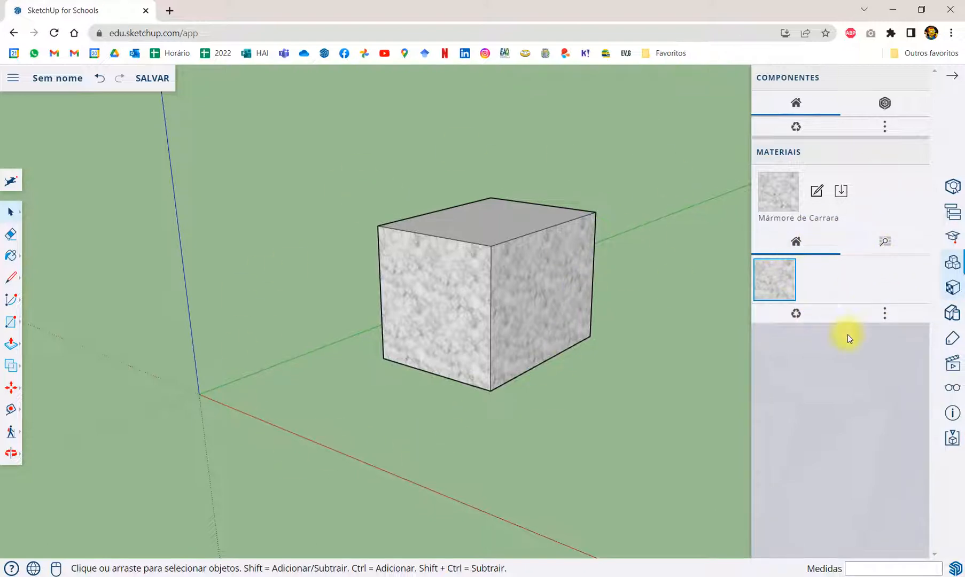
left_click(772, 281)
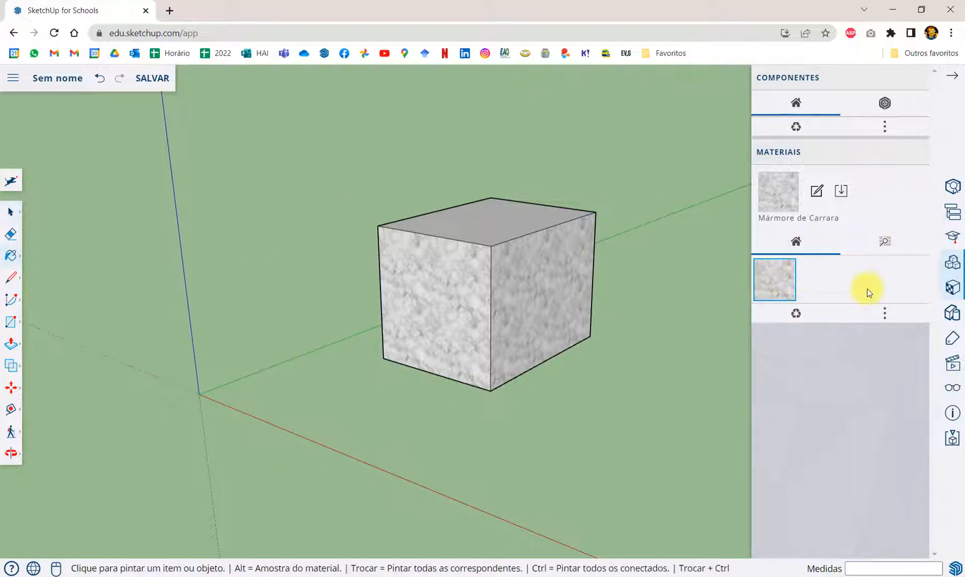
scroll(574, 274, "up", 3)
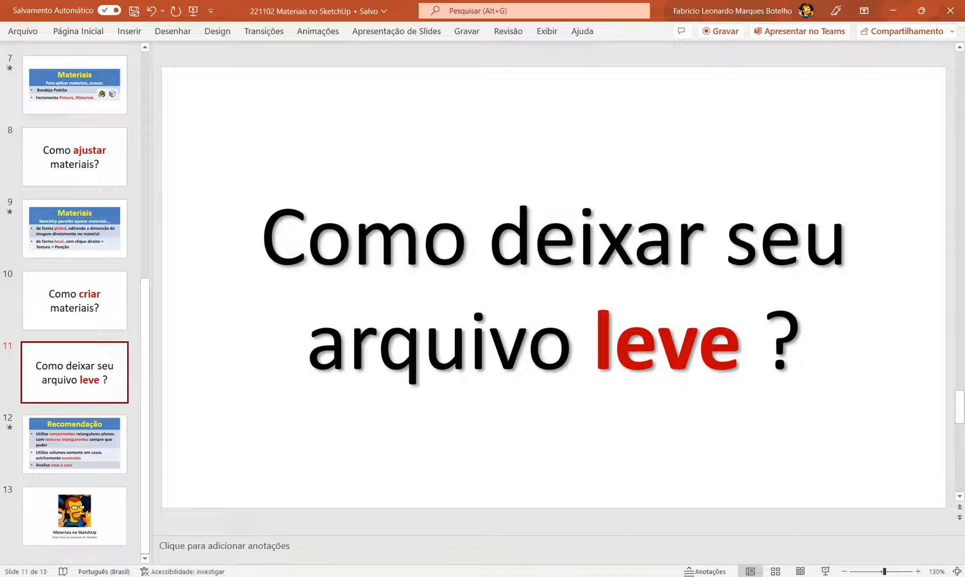
- Switch to PowerPoint, show the Recomendação slide and highlight its recommendation on flat rectangular components with transparent textures
left_click(95, 452)
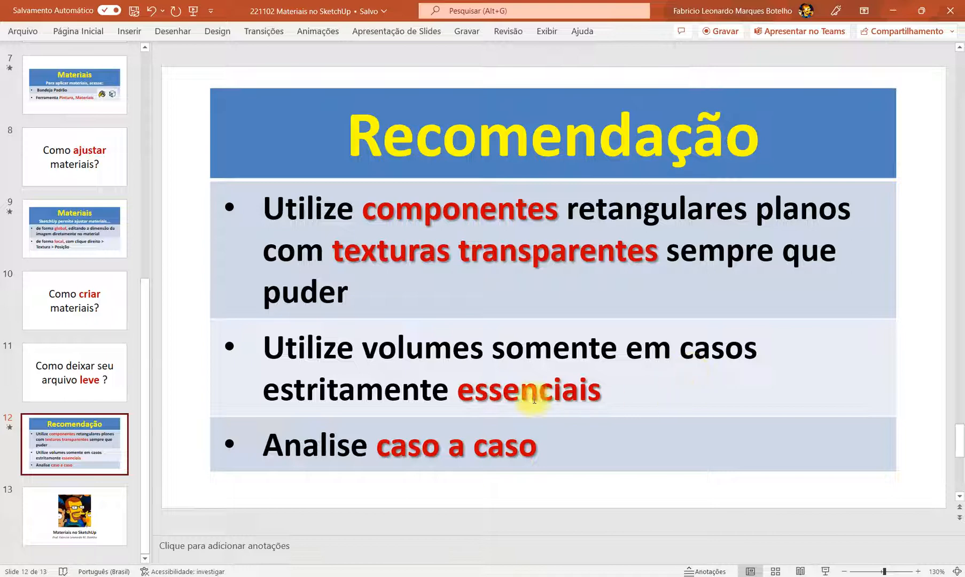
left_click_drag(274, 212, 796, 210)
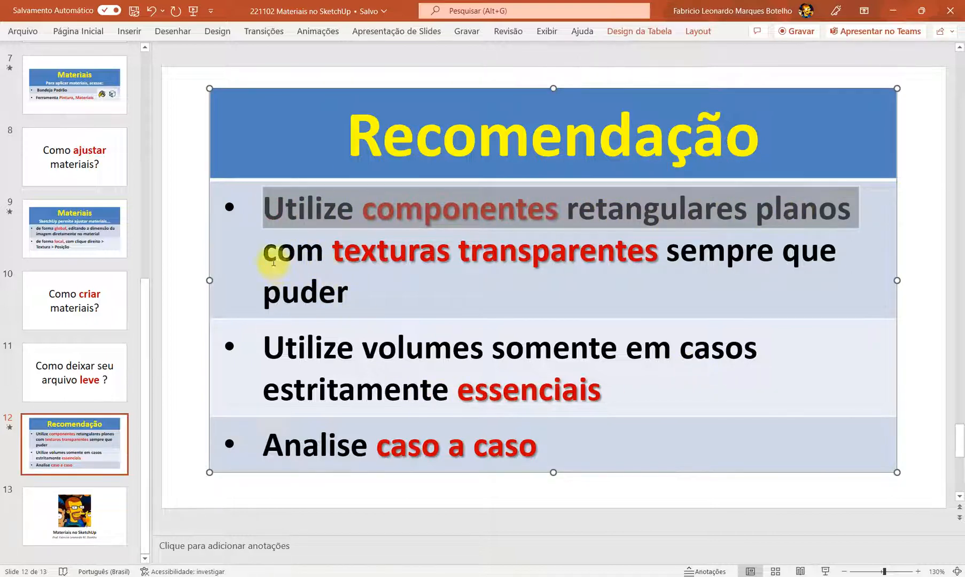
left_click_drag(265, 252, 351, 306)
left_click(374, 305)
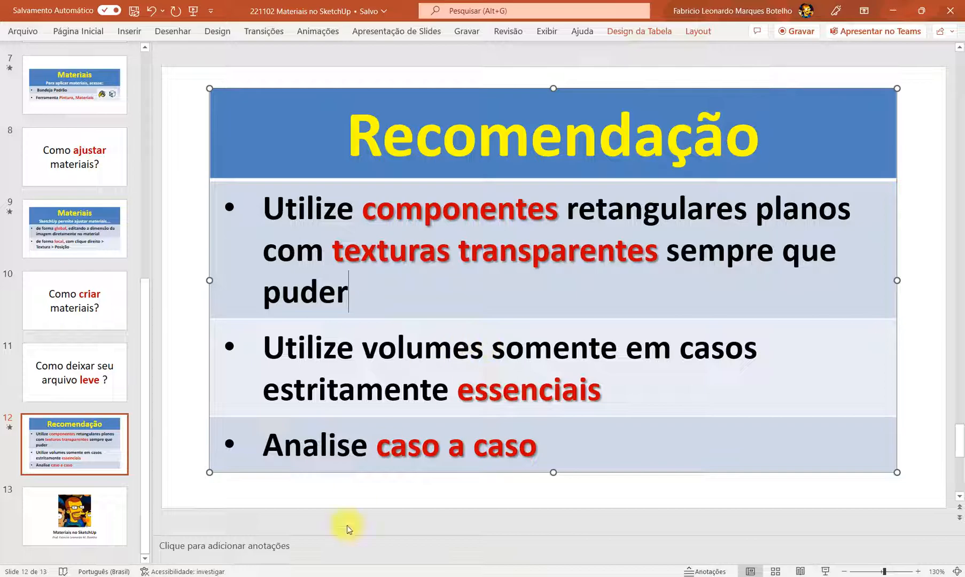
- Switch to SketchUp Make and start a new model, discarding the changes to the box model
left_click(337, 576)
left_click(16, 21)
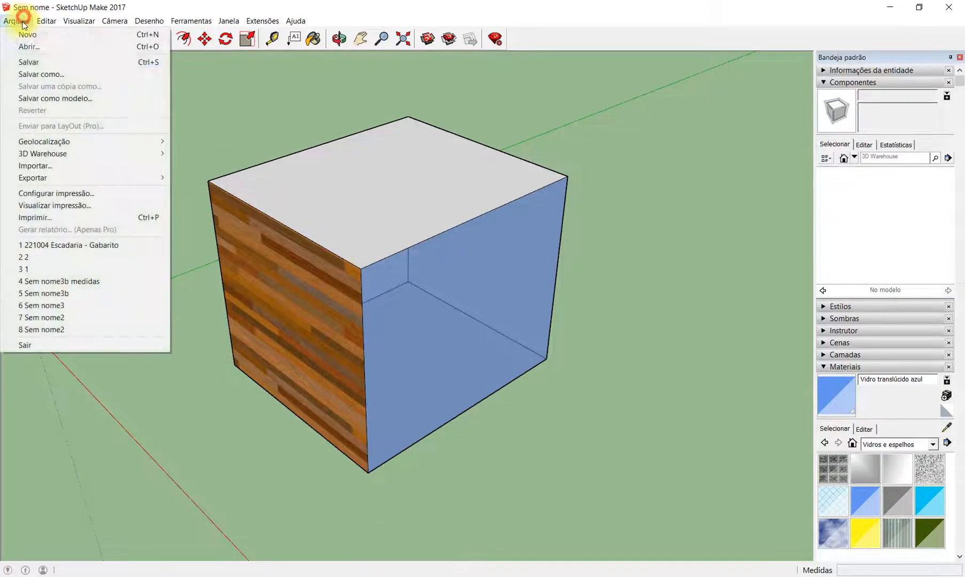
left_click(62, 33)
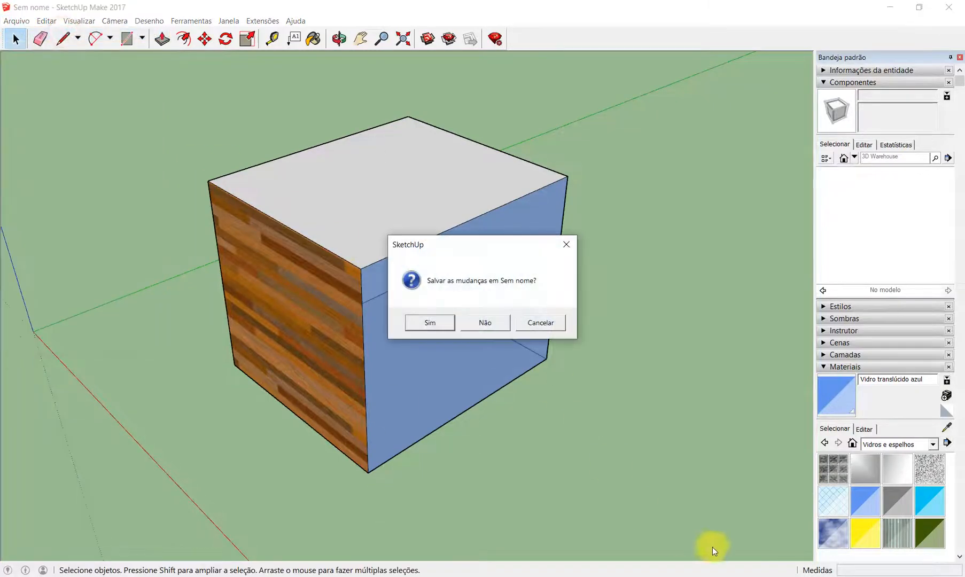
left_click(484, 322)
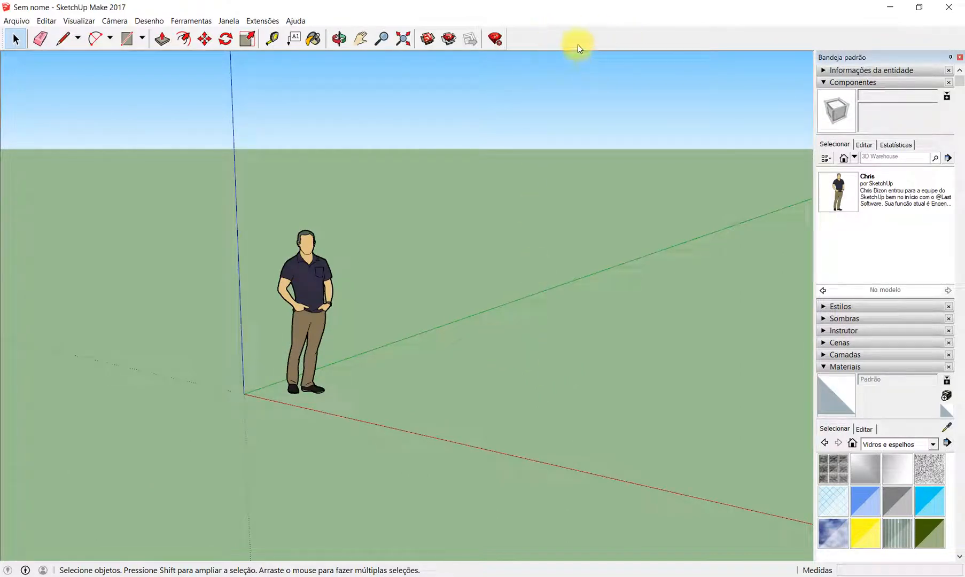
- Show the Padrão toolbar and replace the Primeiros Passos toolbar with Conjunto grande de ferramentas
right_click(592, 39)
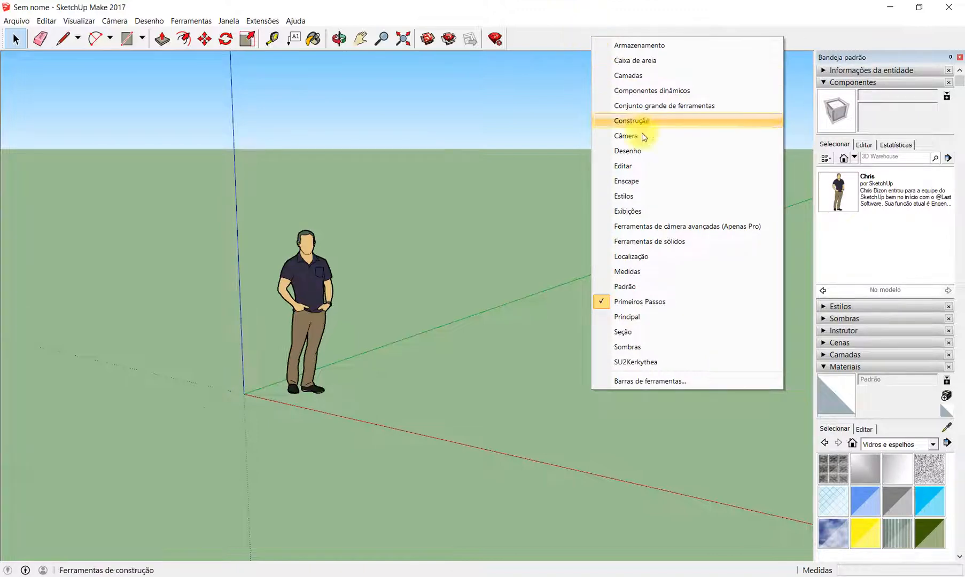
left_click(682, 287)
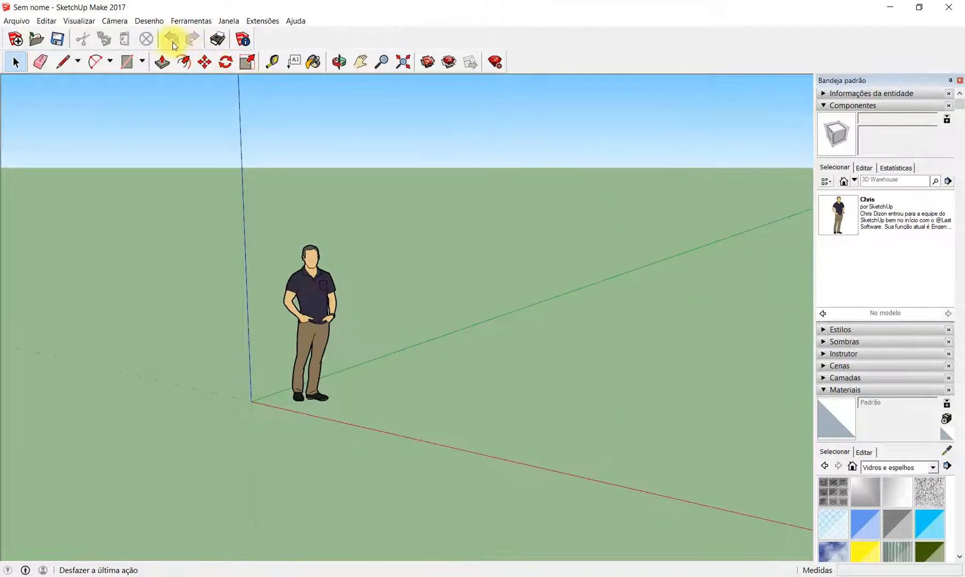
right_click(591, 59)
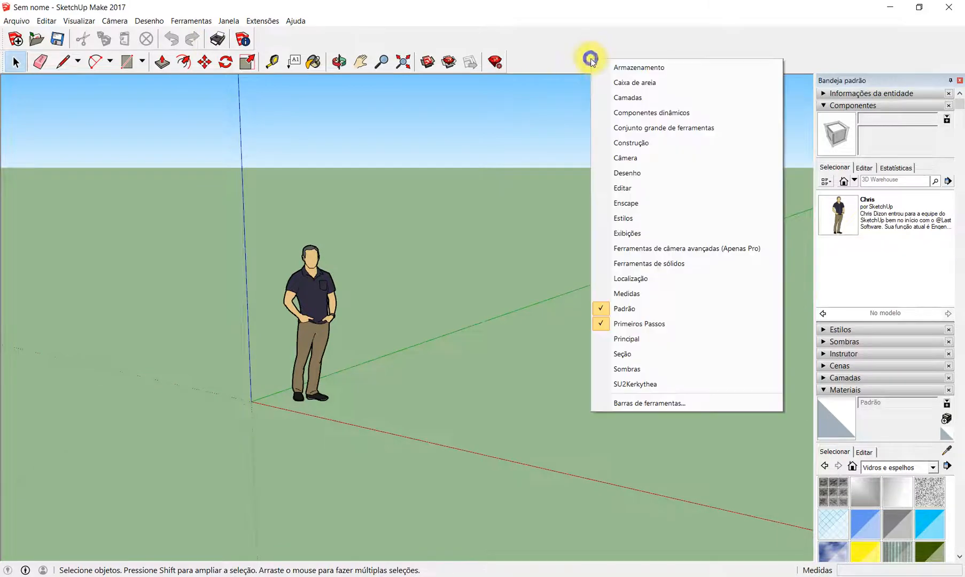
left_click(629, 323)
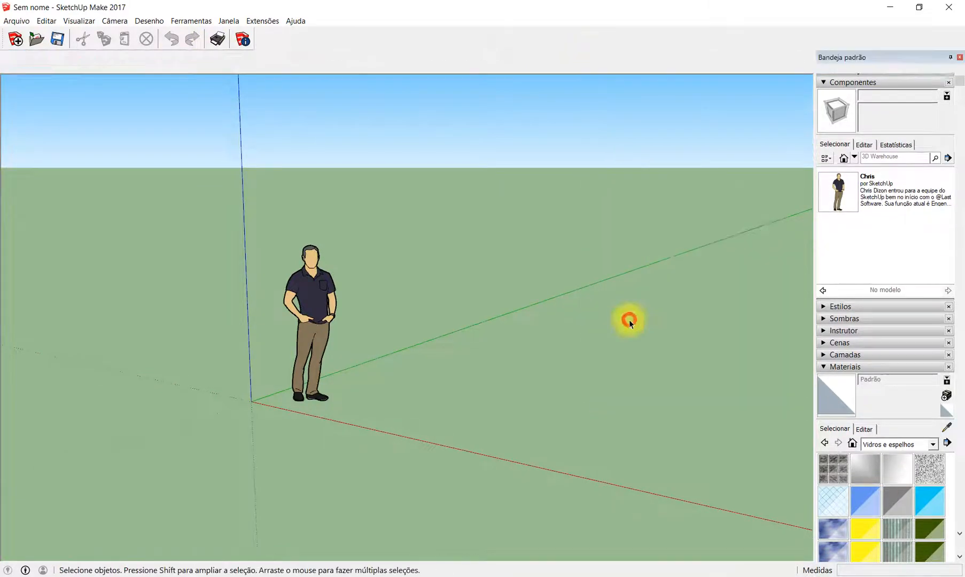
right_click(503, 34)
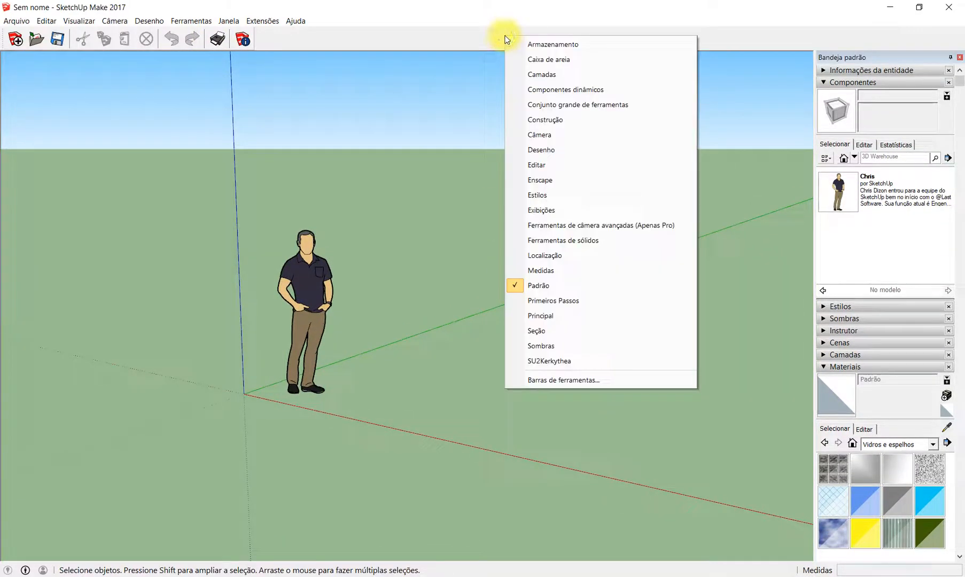
left_click(614, 103)
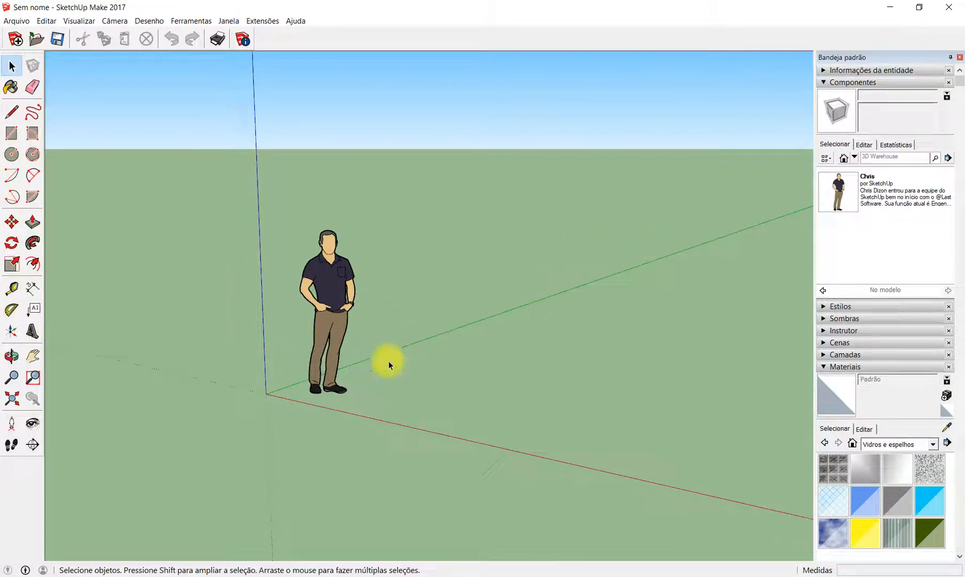
- Select and deselect the standing man figure, and orbit around it to examine how it is oriented towards the camera
left_click_drag(267, 157, 449, 447)
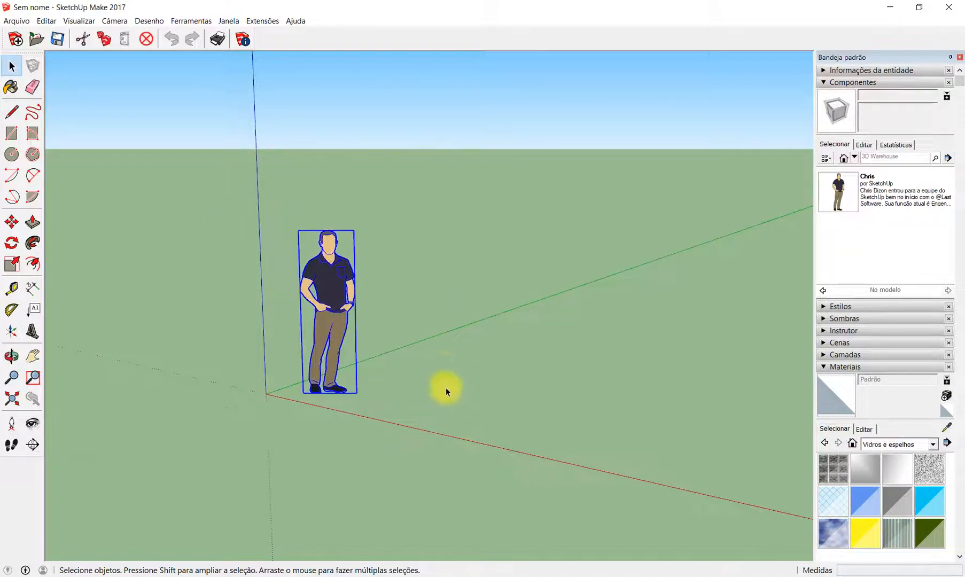
left_click(446, 392)
scroll(313, 334, "up", 2)
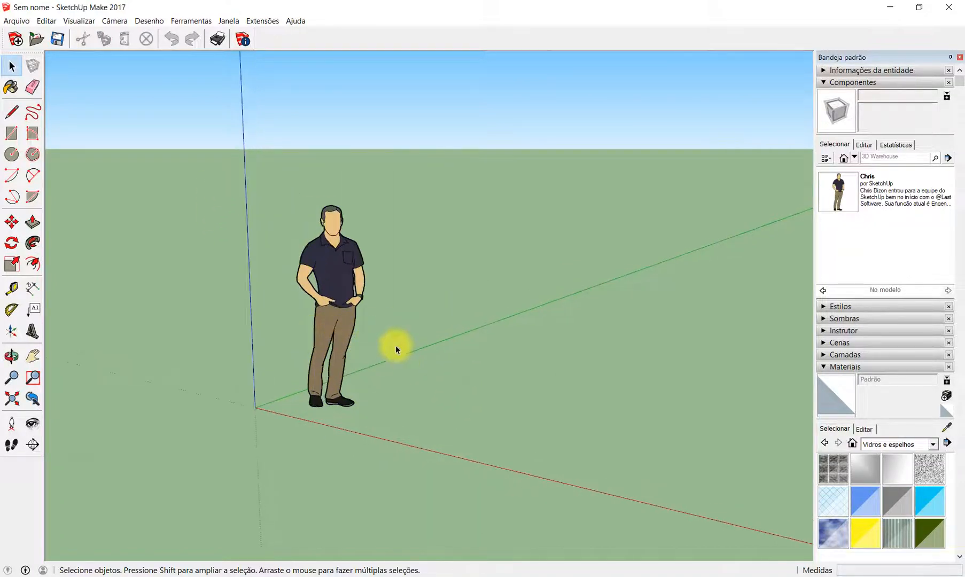
key("o")
left_click_drag(674, 247, 640, 288)
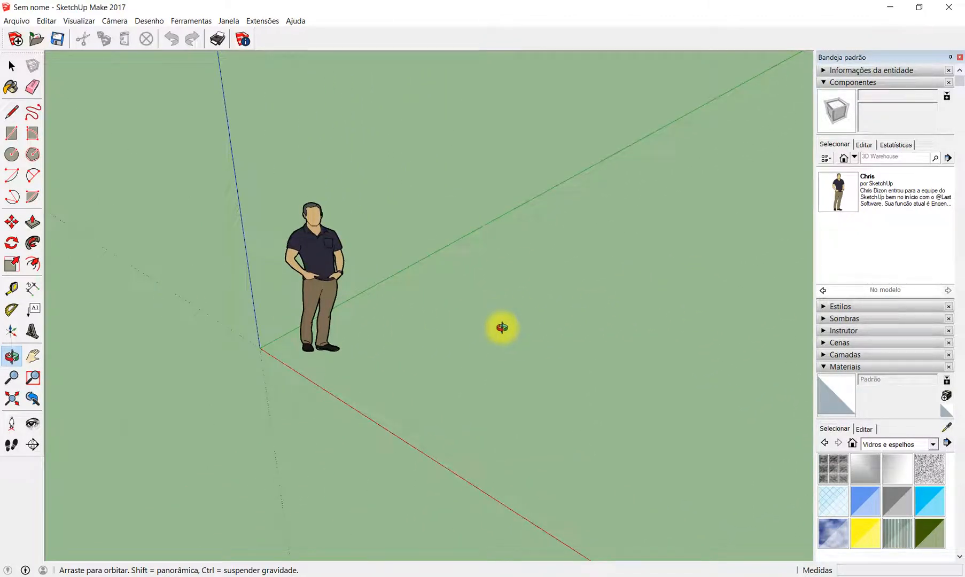
left_click_drag(415, 356, 390, 340)
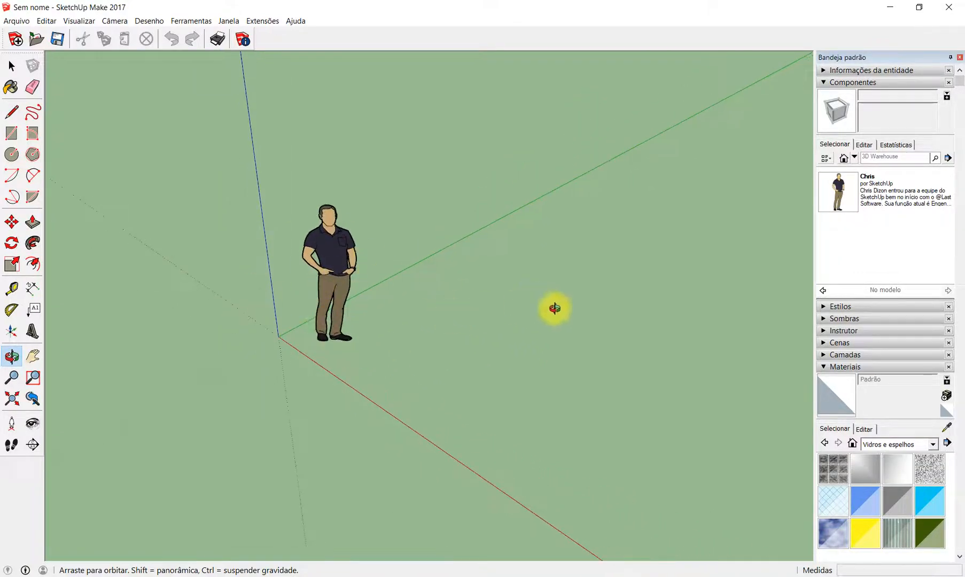
mouse_move(610, 334)
left_mouse_down()
mouse_move(528, 355)
mouse_move(216, 349)
mouse_move(152, 310)
mouse_move(425, 349)
mouse_move(563, 317)
left_mouse_up()
left_click_drag(405, 325, 478, 303)
key("space")
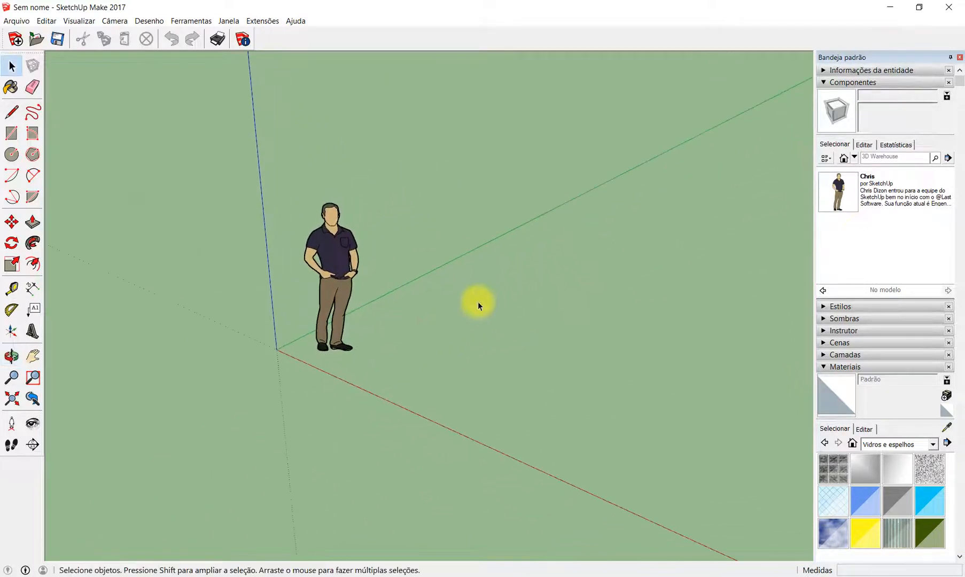
left_click(455, 304)
scroll(256, 317, "down", 2)
scroll(424, 337, "up", 1)
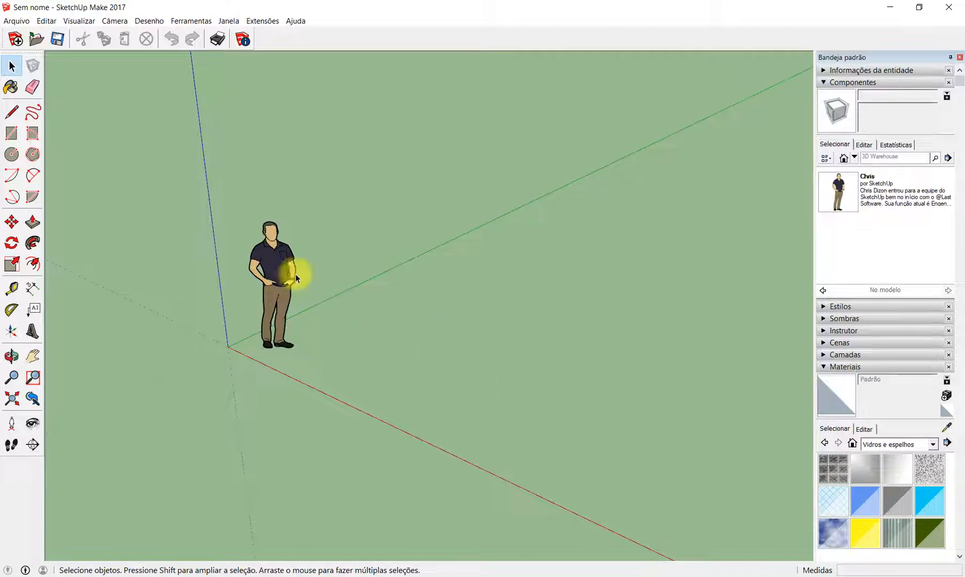
right_click(282, 266)
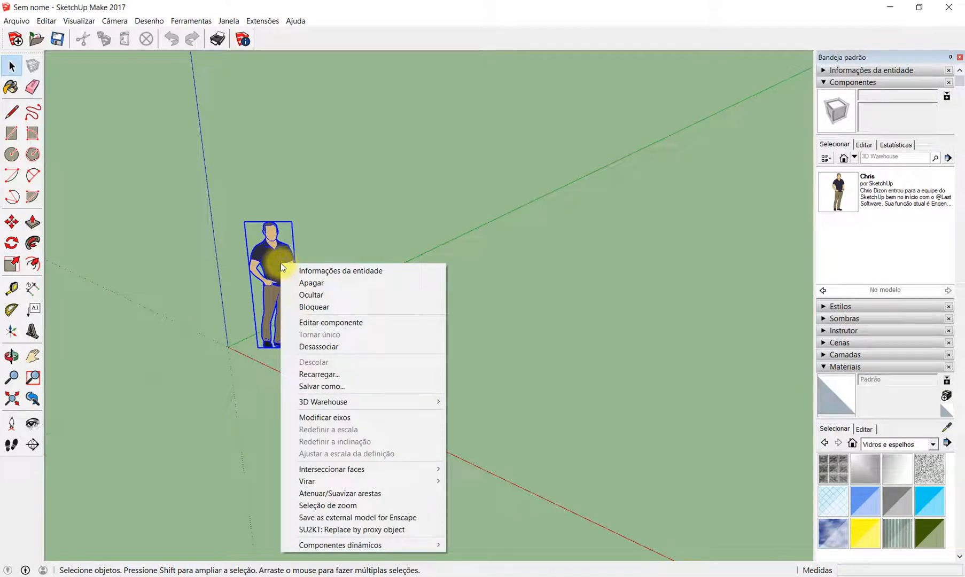
left_click(377, 319)
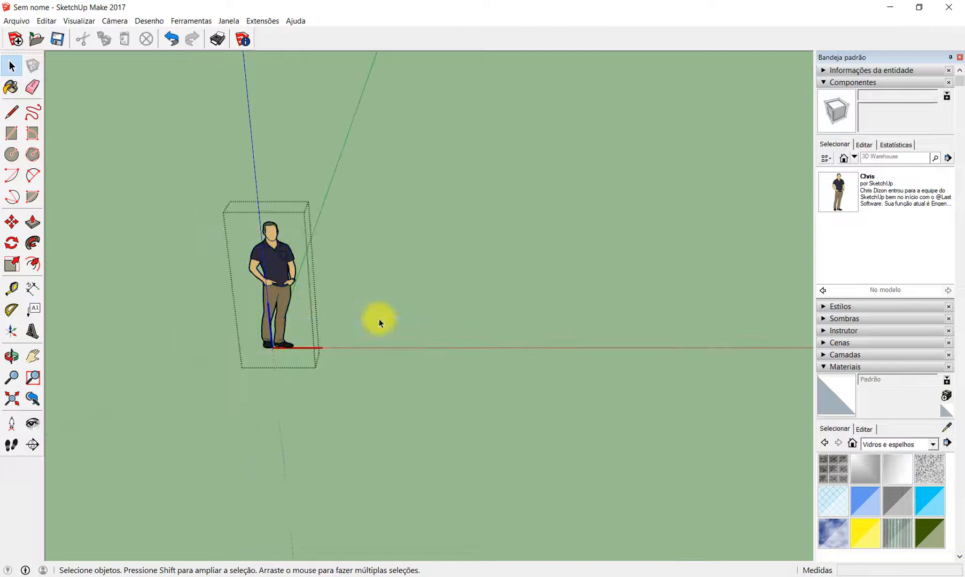
left_click(379, 319)
- Explode the standing man figure's component into loose geometry
left_click_drag(198, 191, 357, 390)
right_click(276, 281)
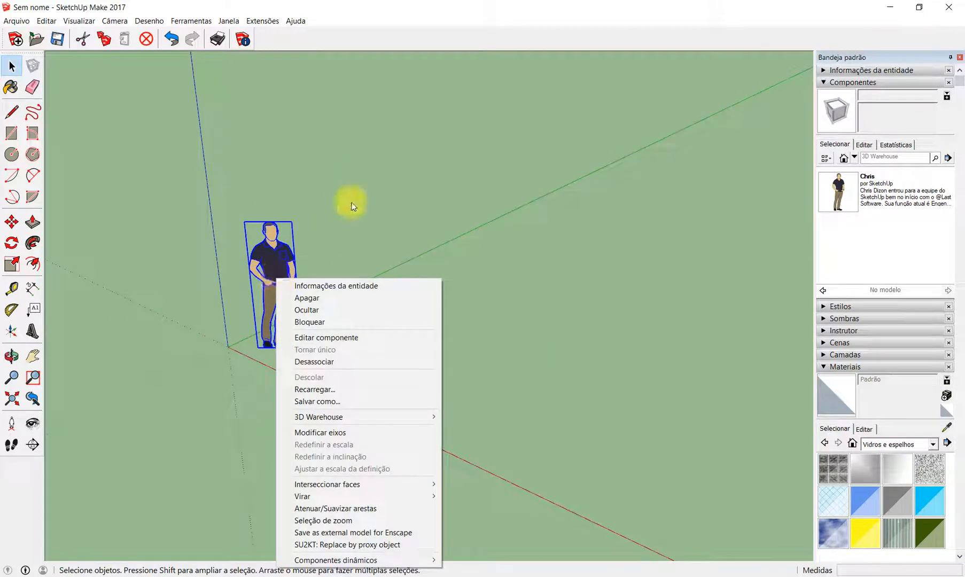
left_click(352, 362)
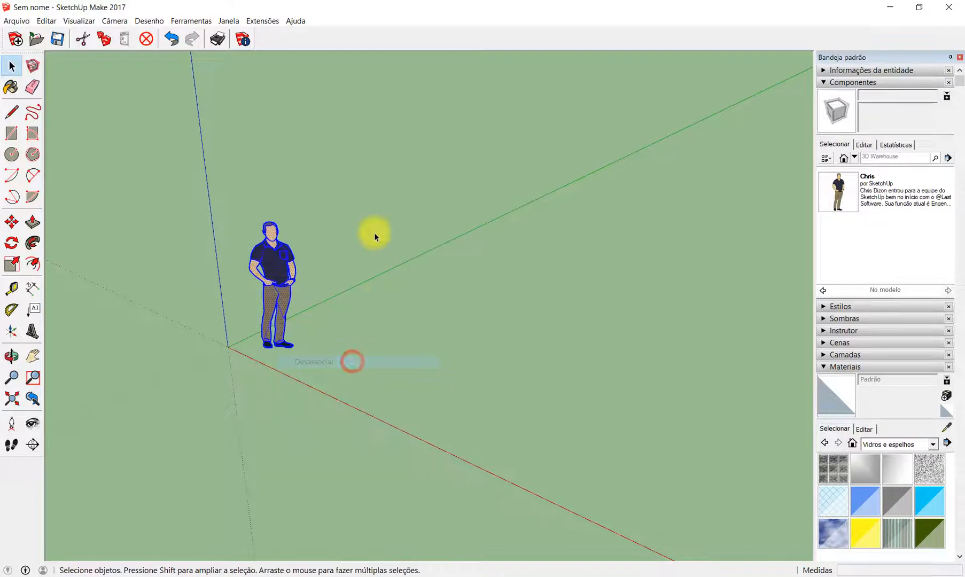
- Make the loose geometry of the standing man into a component named Componente#1 that always faces the camera, with shadows facing the sun
left_click(368, 198)
left_click_drag(219, 181, 357, 401)
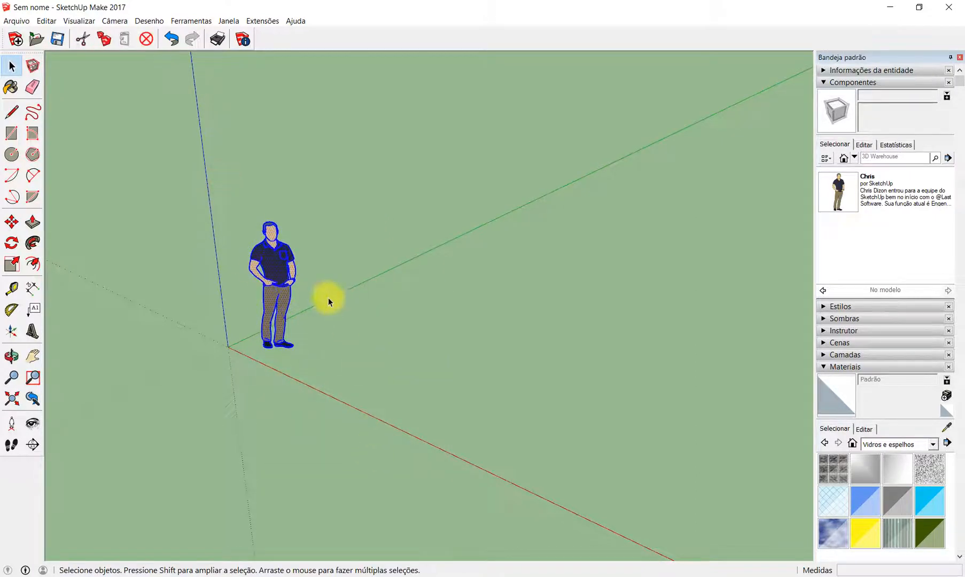
right_click(271, 255)
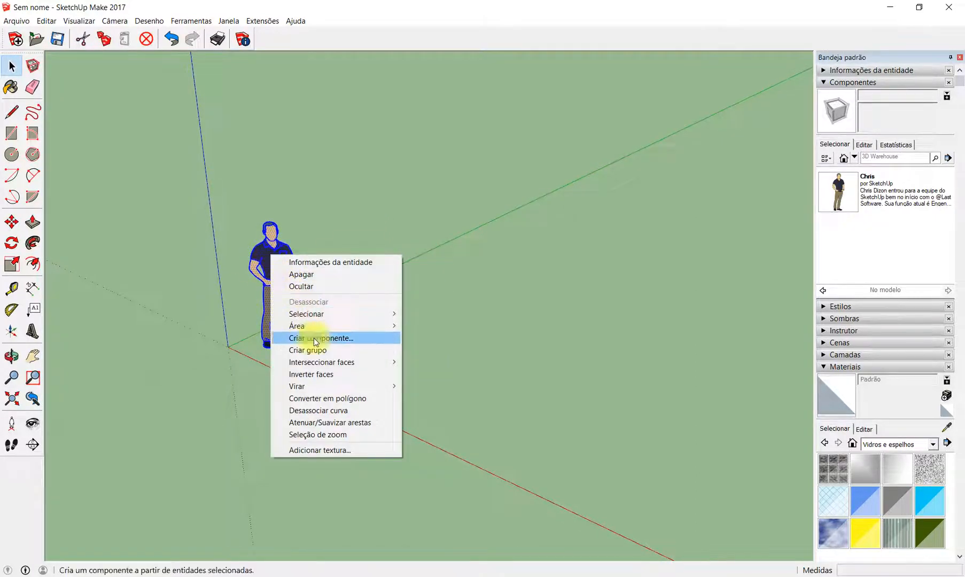
left_click(372, 344)
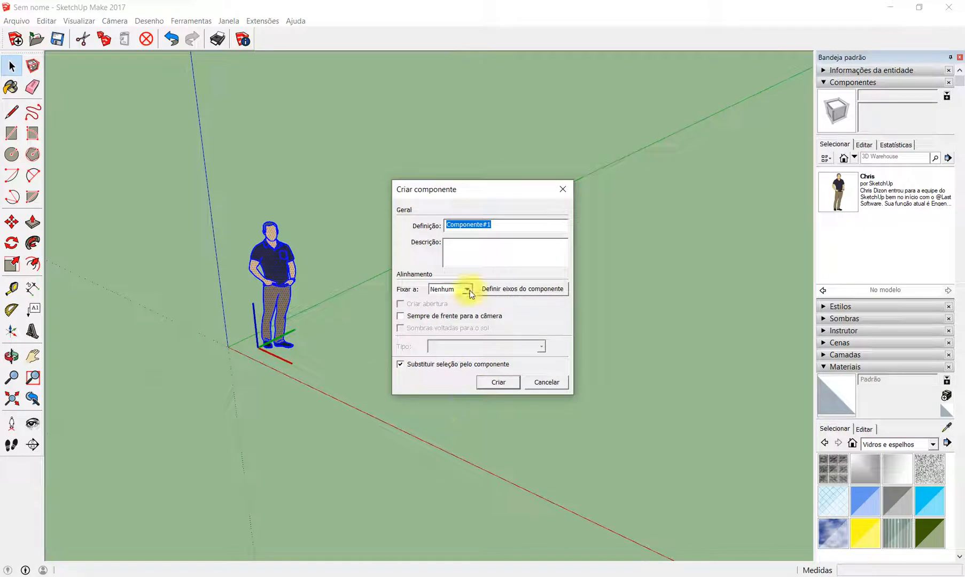
mouse_move(511, 225)
left_mouse_down()
mouse_move(437, 218)
mouse_move(493, 222)
left_mouse_up()
left_click(495, 222)
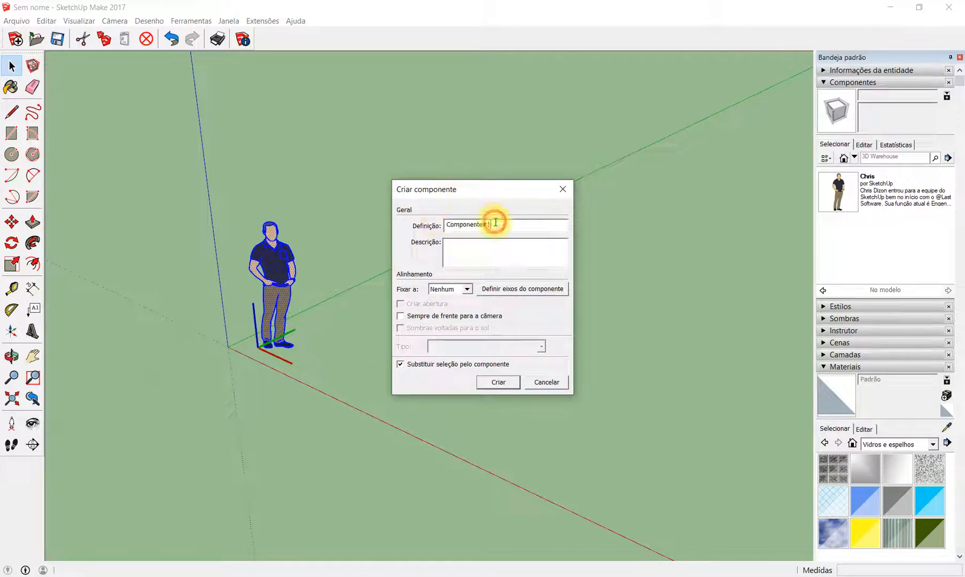
left_click(401, 317)
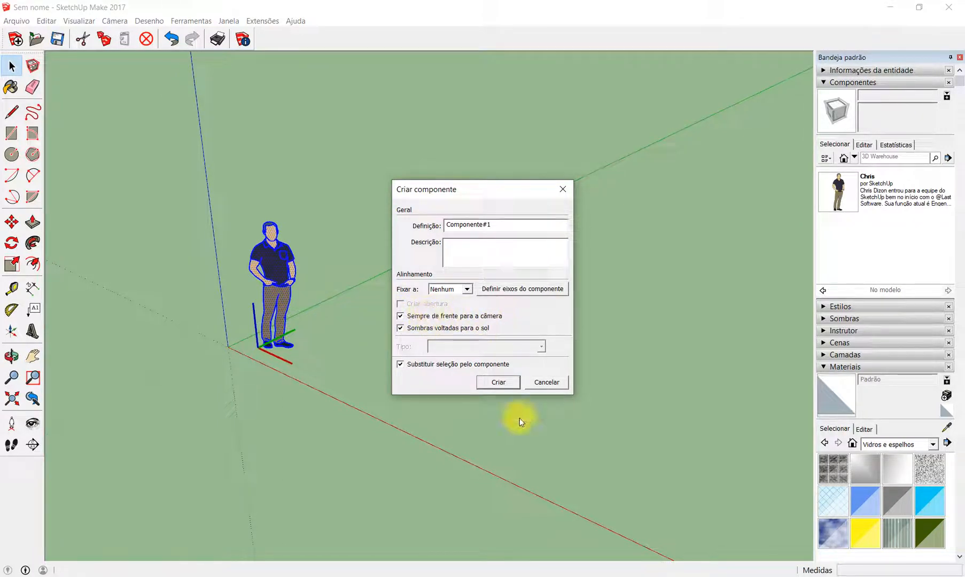
left_click(506, 382)
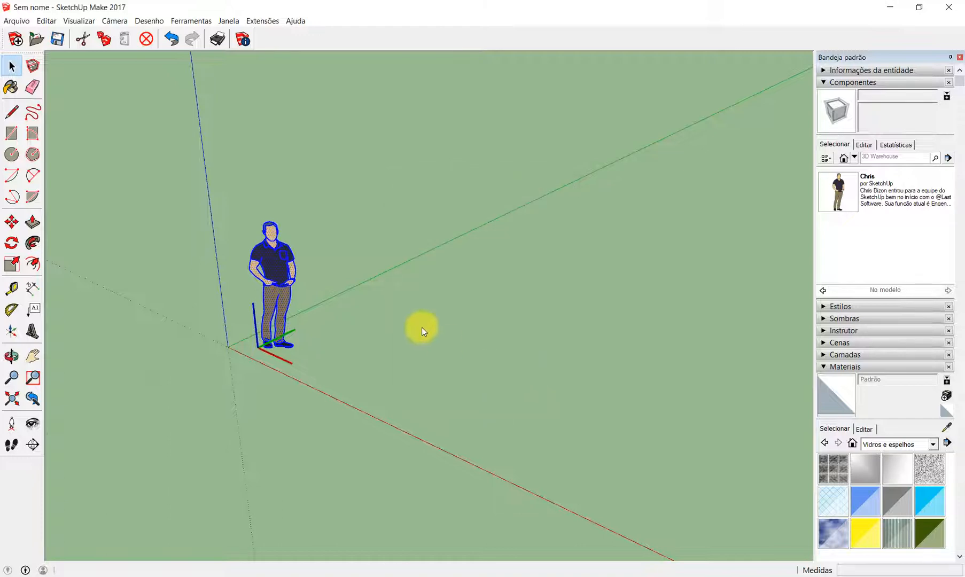
- Orbit around the new camera-facing standing man component, then delete it from the model
left_click(358, 352)
scroll(259, 310, "up", 3)
mouse_move(419, 326)
middle_mouse_down()
mouse_move(463, 311)
mouse_move(309, 350)
mouse_move(147, 306)
mouse_move(291, 341)
mouse_move(545, 282)
mouse_move(669, 210)
mouse_move(510, 332)
mouse_move(257, 295)
mouse_move(320, 317)
mouse_move(565, 285)
mouse_move(366, 265)
mouse_move(455, 282)
mouse_move(397, 299)
mouse_move(471, 315)
mouse_move(298, 276)
middle_mouse_up()
key("space")
left_click_drag(230, 168, 479, 425)
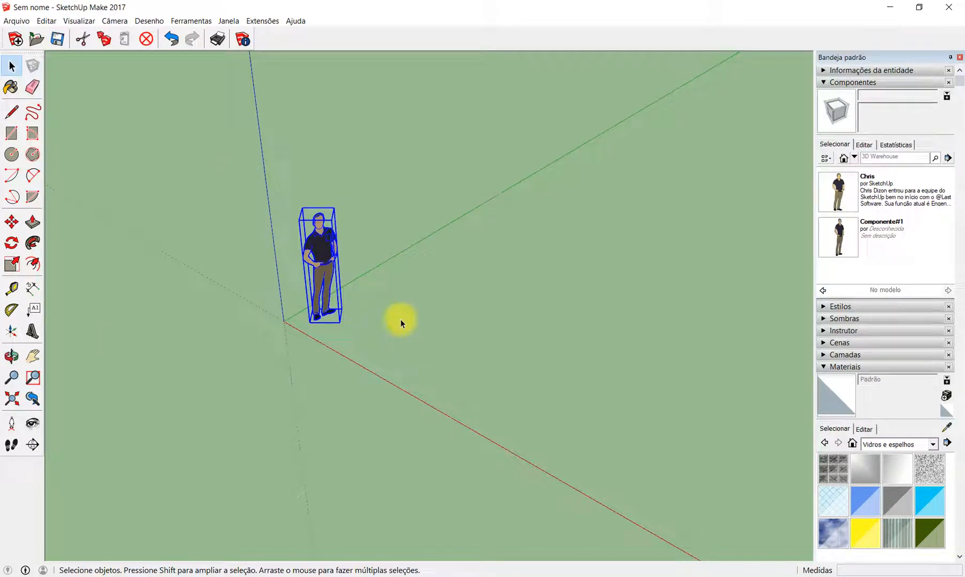
key("Delete")
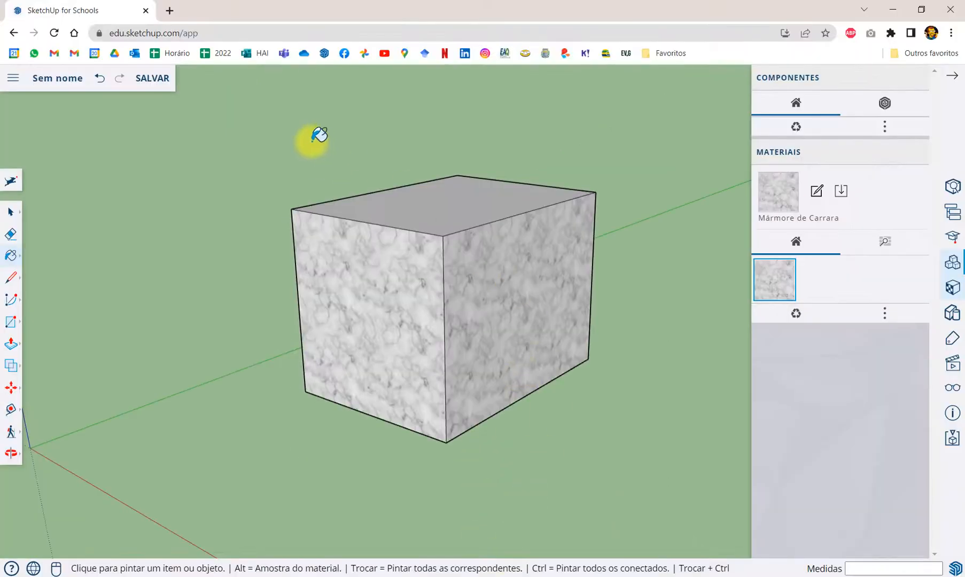
- Switch to Chrome and search Google Images for "tree png" in a new tab
left_click(170, 11)
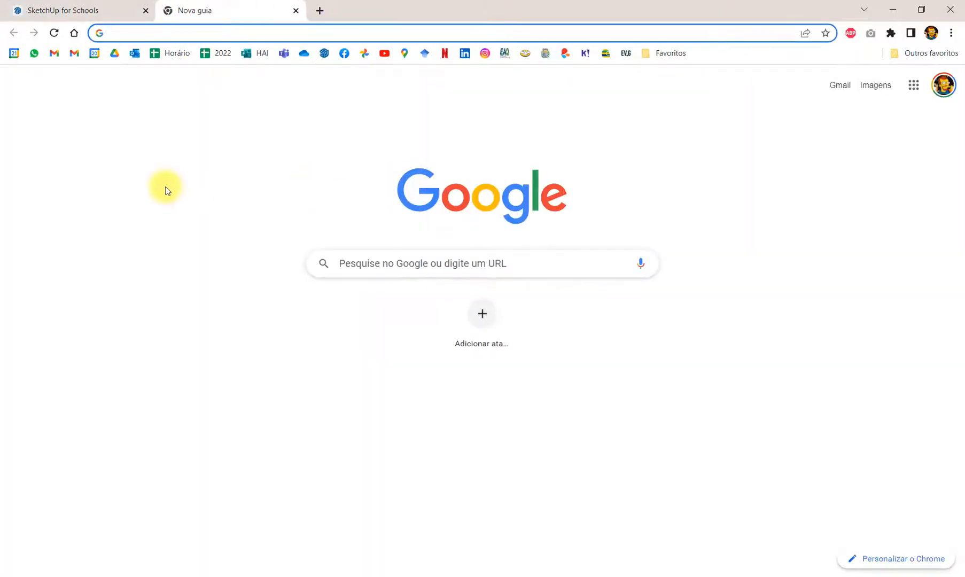
type("tree png")
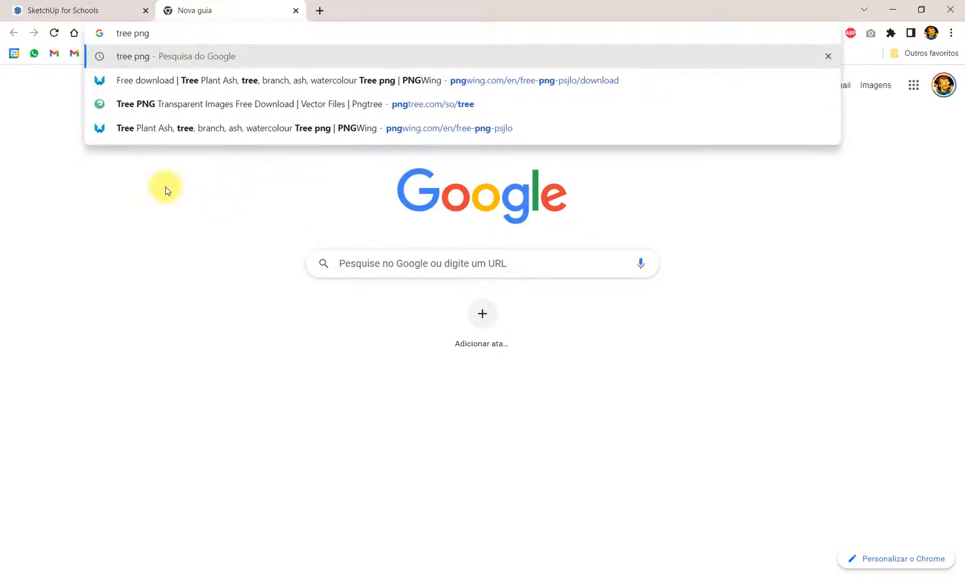
key("Return")
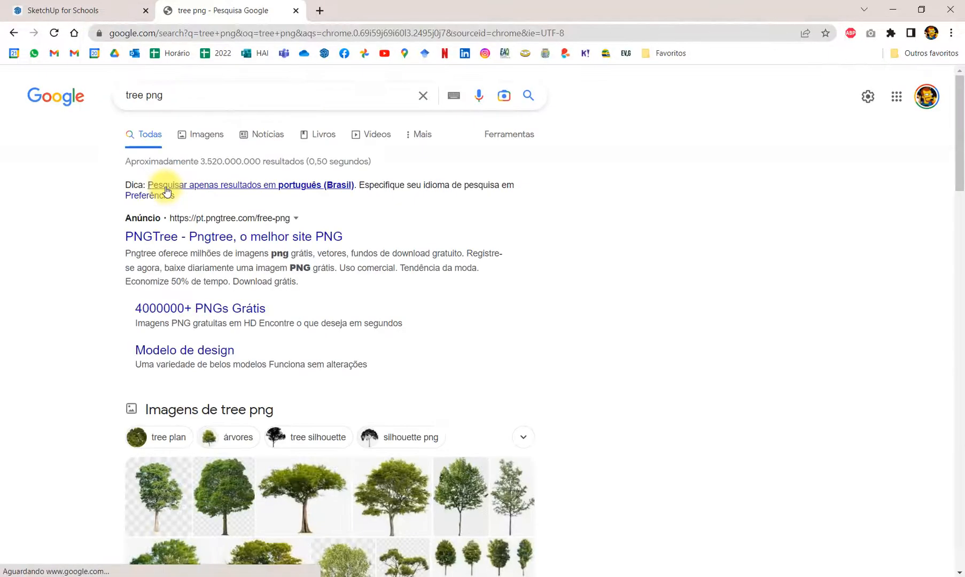
left_click(206, 138)
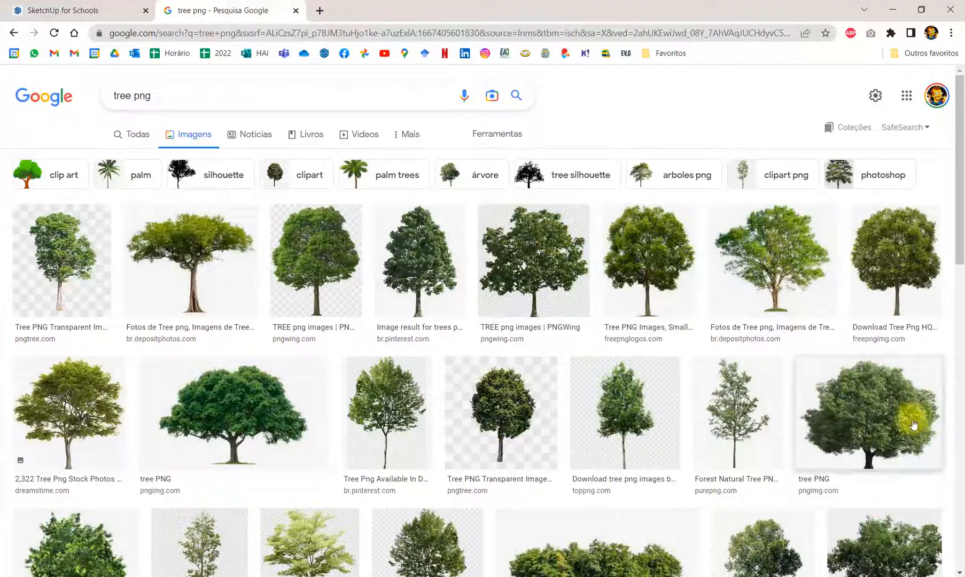
- Open the downloaded palm tree PNG in the image viewer to check its pixel dimensions, then close it and return to Chrome
left_click(336, 185)
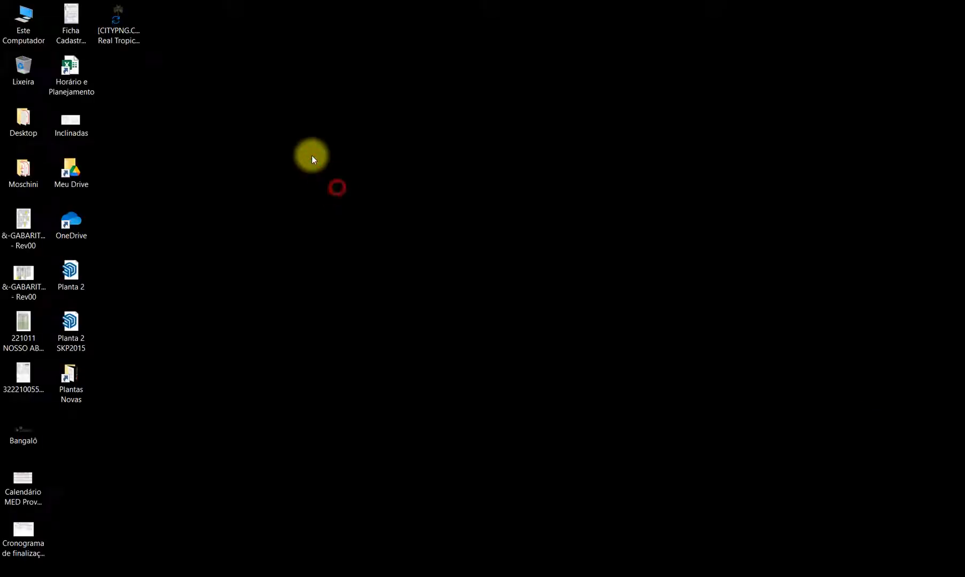
left_click(116, 29)
double_click(116, 29)
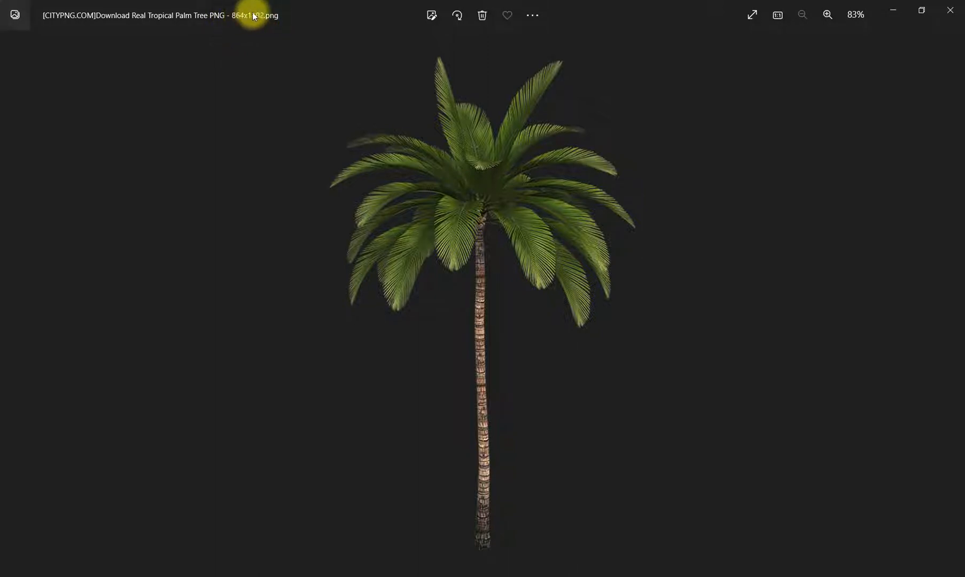
left_click(951, 9)
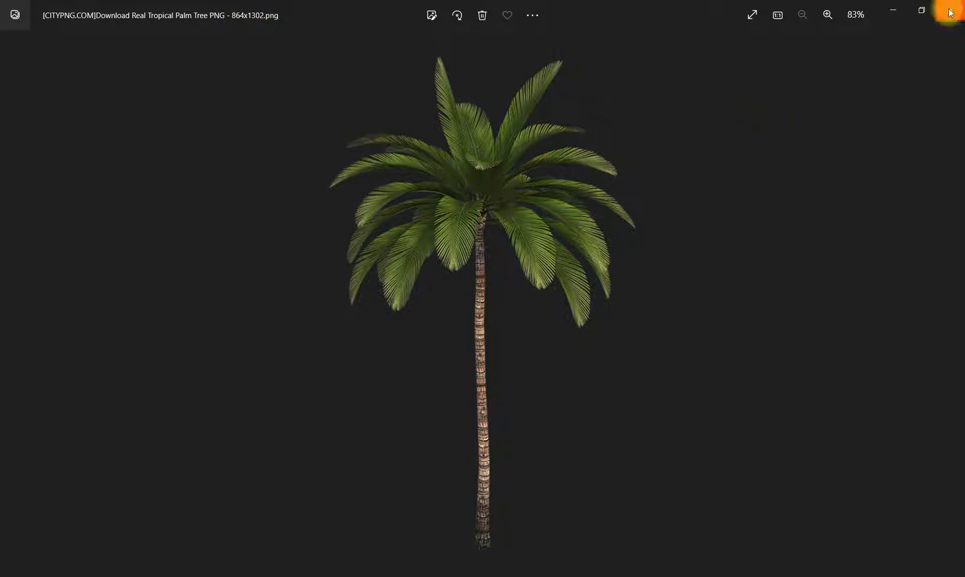
left_click(475, 575)
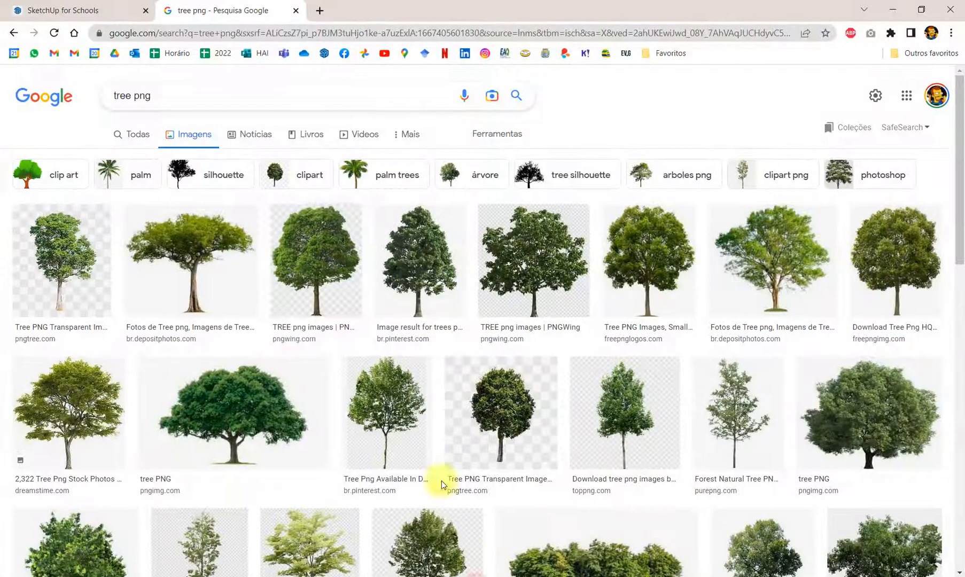
- Switch back to SketchUp Make and draw an 8,64 by 13,62 m rectangle on the ground near the origin
left_click(88, 4)
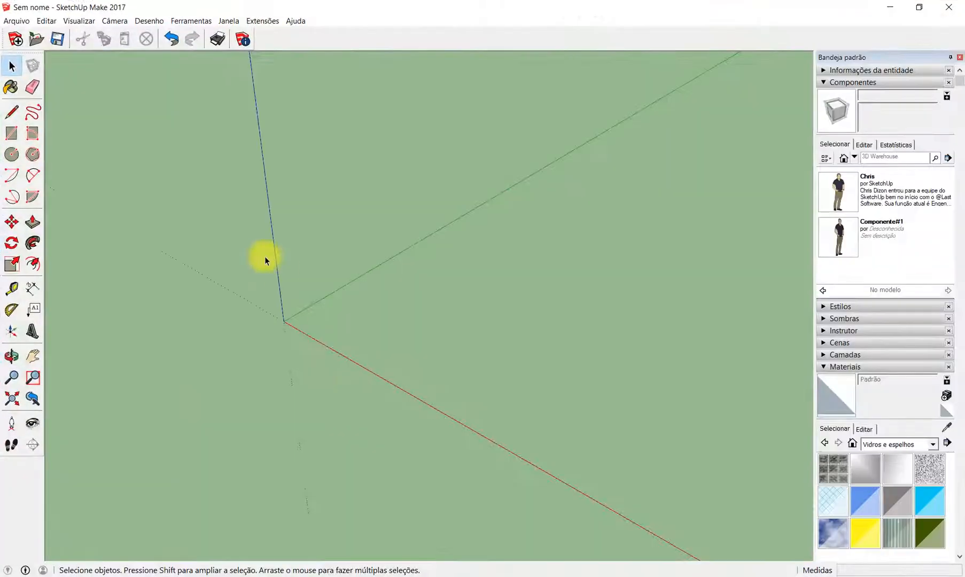
mouse_move(264, 256)
middle_mouse_down()
mouse_move(256, 308)
mouse_move(486, 168)
middle_mouse_up()
left_click(11, 133)
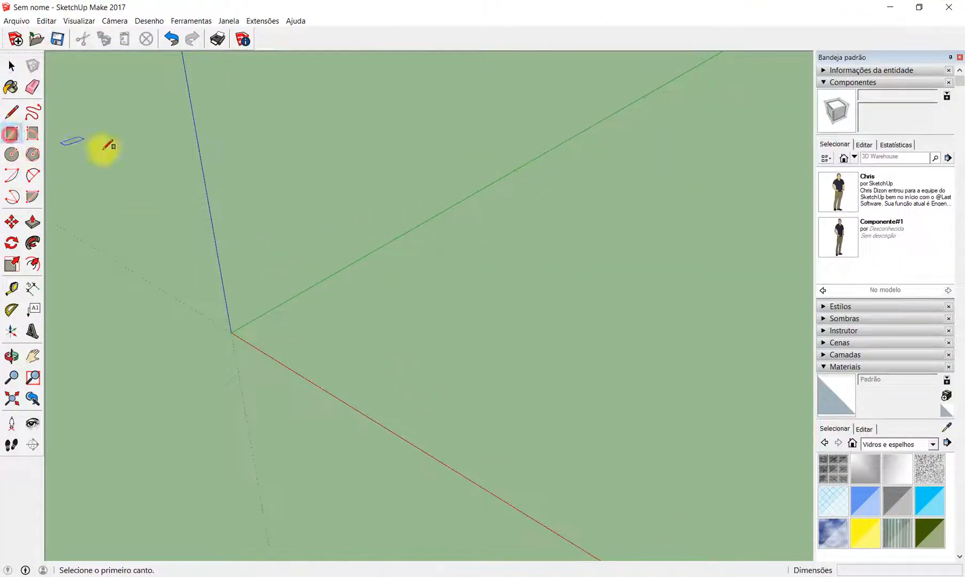
left_click(317, 338)
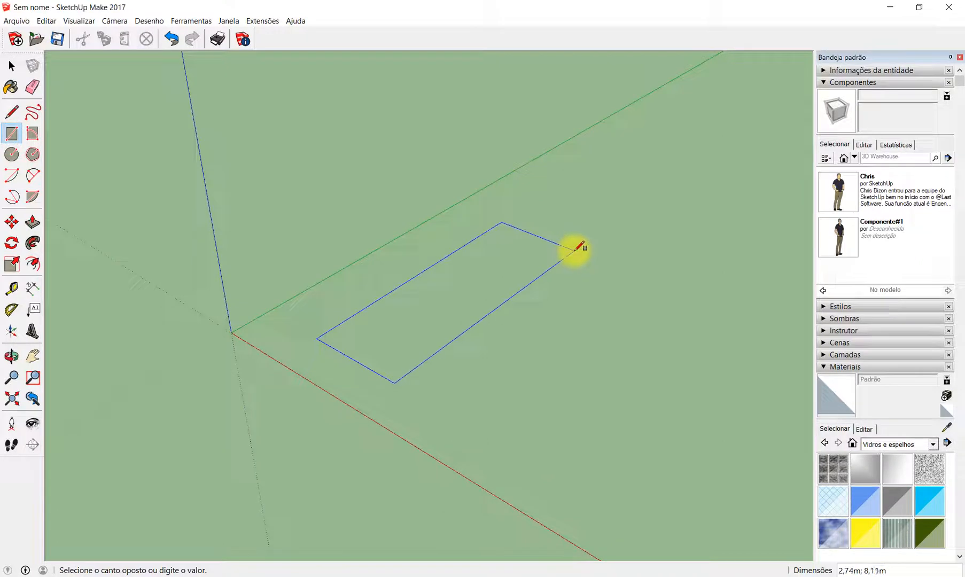
type("8,64;13,62")
key("Return")
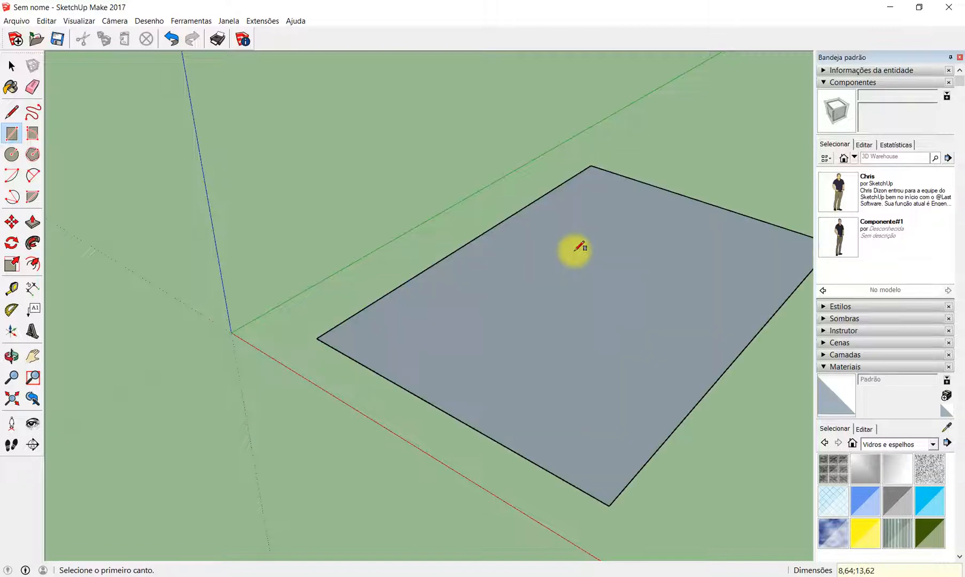
- Examine the rectangle's shape and orientation from several angles and distances
scroll(286, 267, "down", 4)
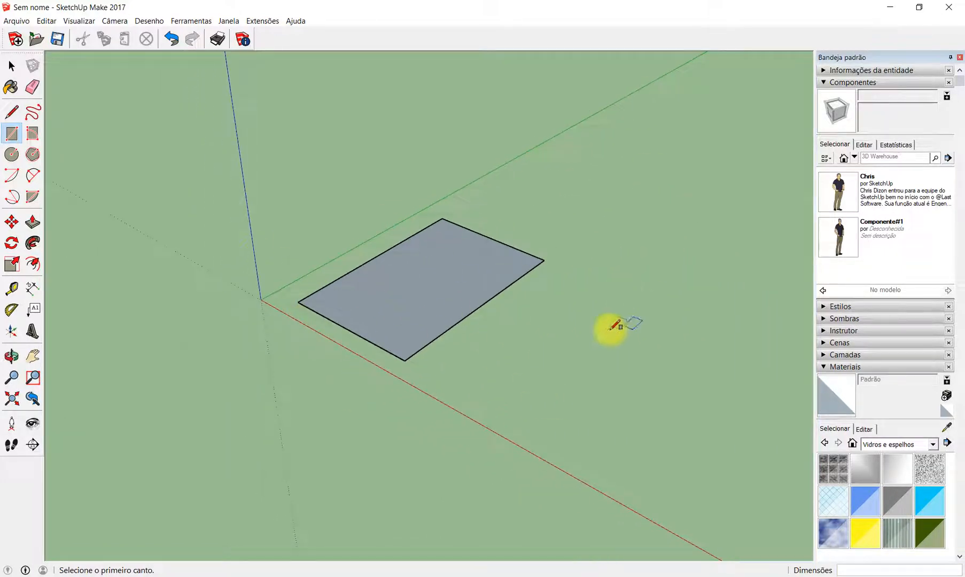
middle_click_drag(293, 327, 343, 389)
scroll(381, 273, "up", 2)
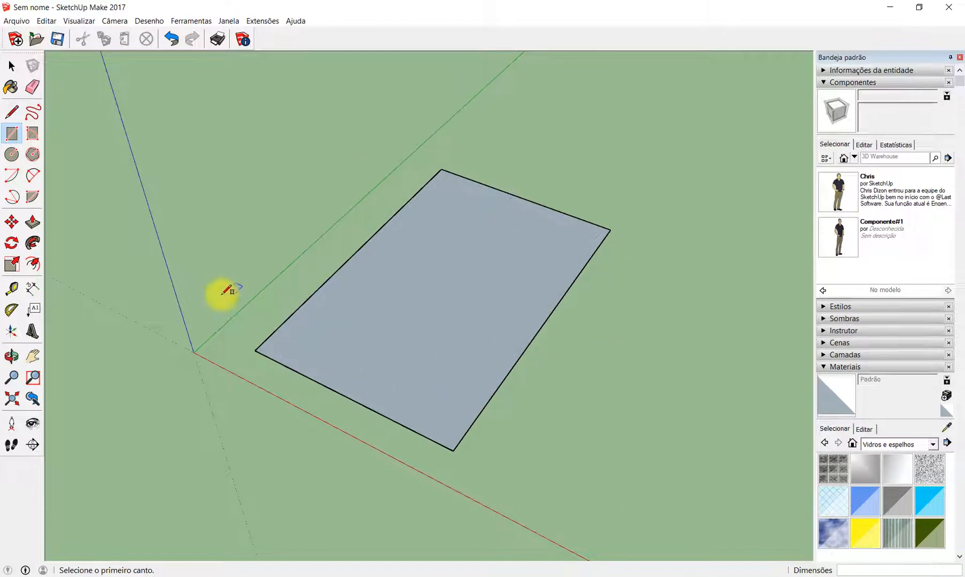
scroll(223, 293, "down", 2)
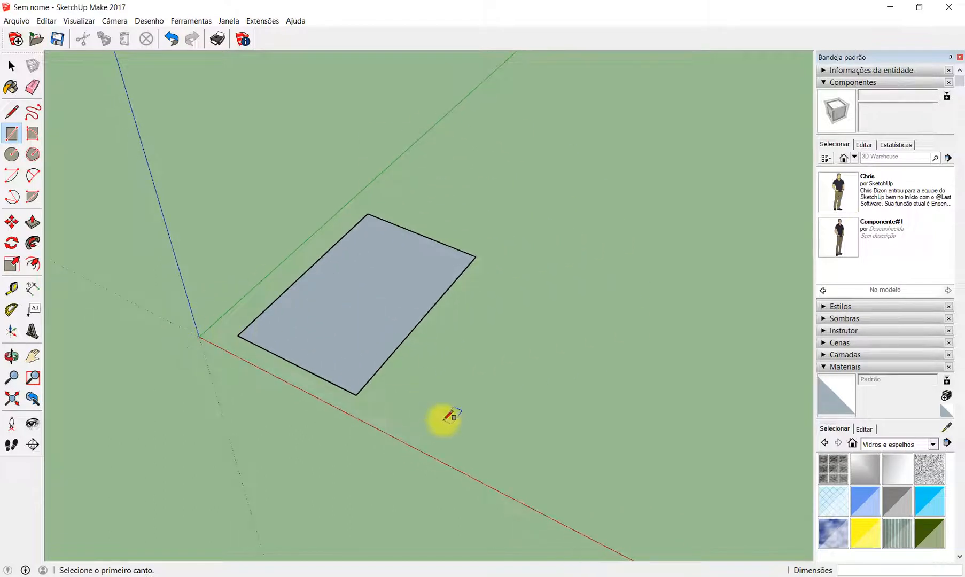
scroll(377, 275, "up", 2)
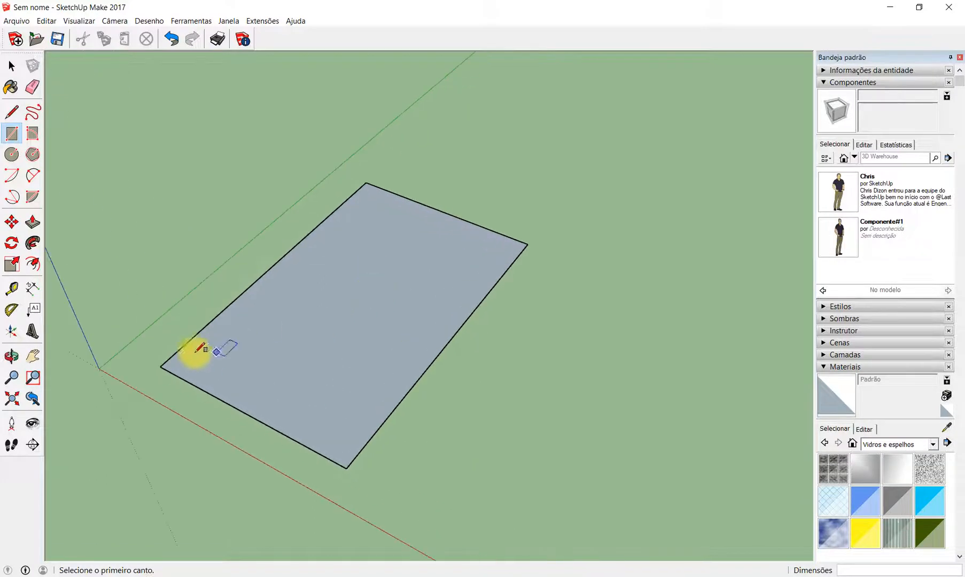
scroll(422, 270, "down", 2)
scroll(314, 321, "up", 2)
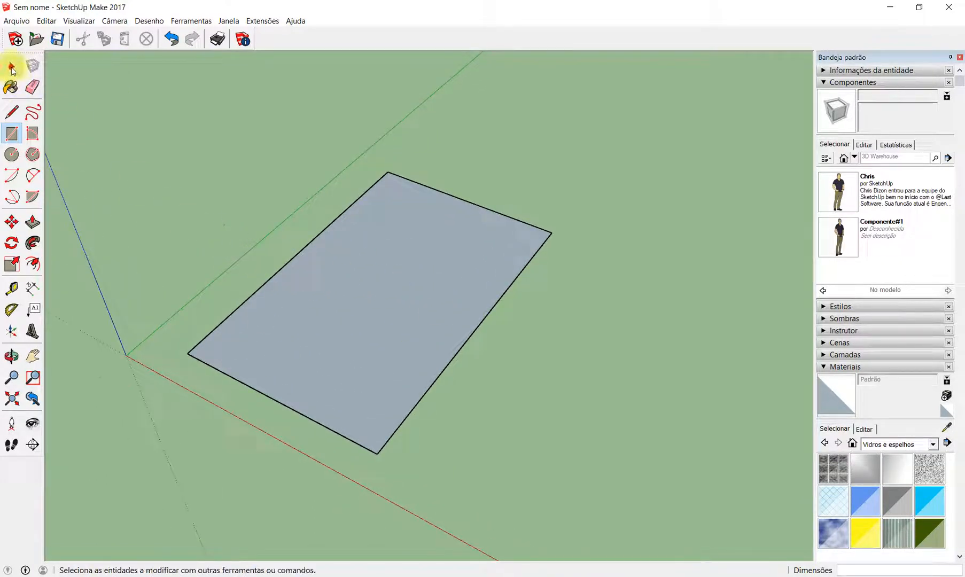
left_click(11, 66)
left_click(710, 196)
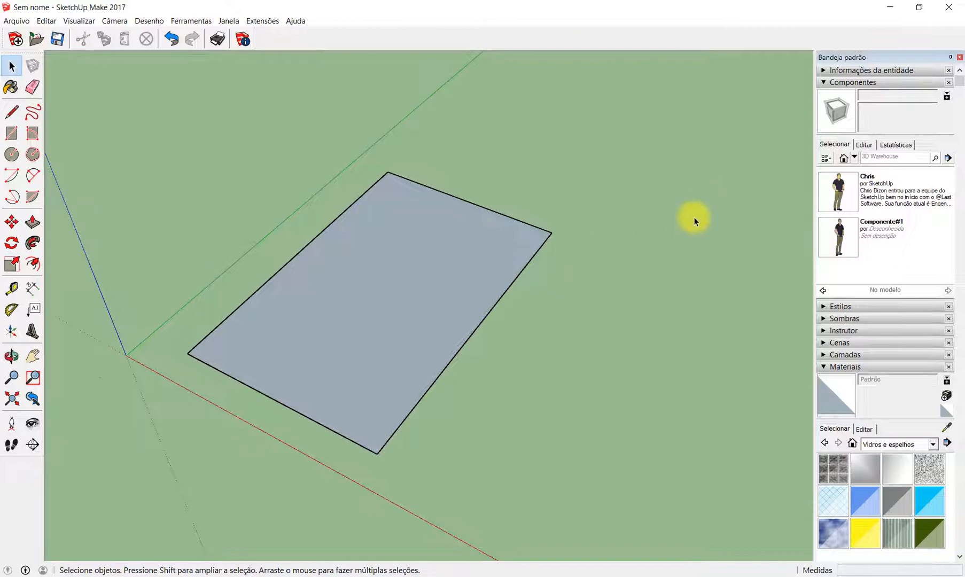
- Start a new material named Palmeira and load the "[CITYPNG.COM]Download Real Tropical Palm Tree PNG - 864x1302" image from the desktop as its texture
left_click(824, 83)
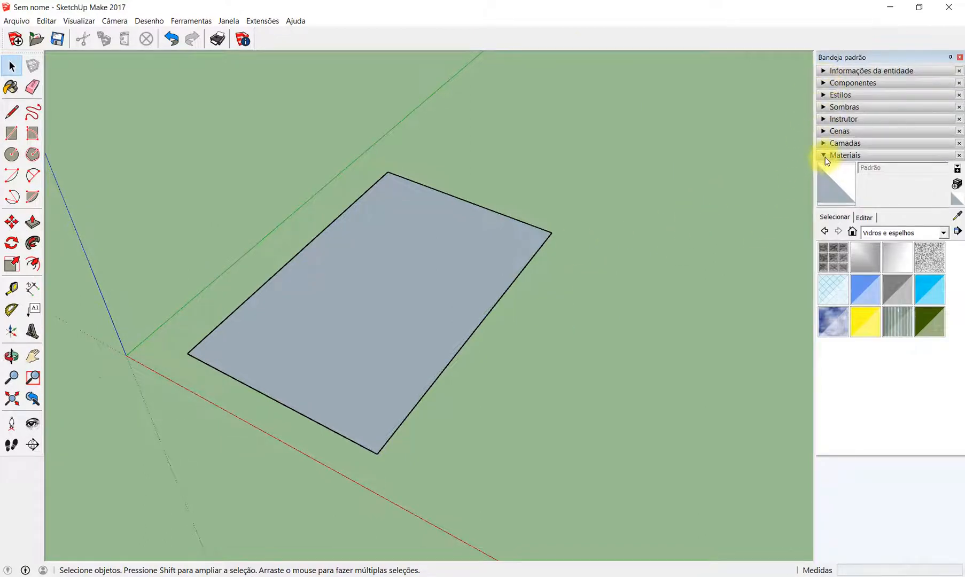
left_click(956, 184)
double_click(508, 167)
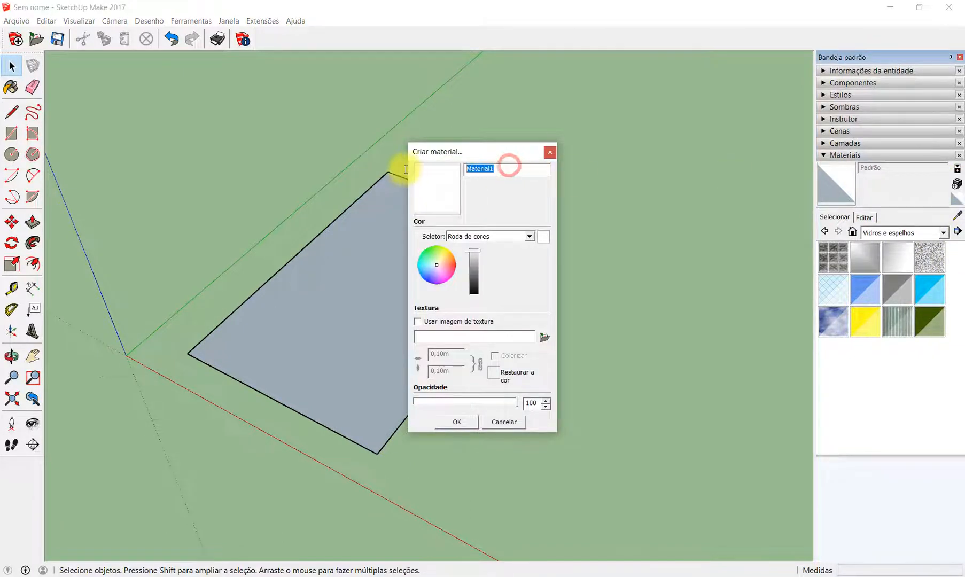
type("Palmeira")
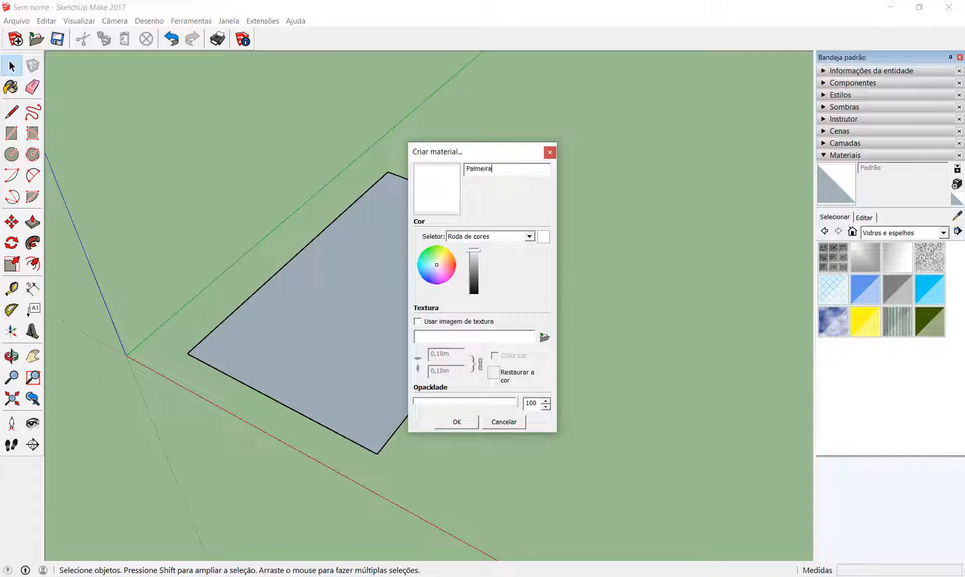
left_click(417, 321)
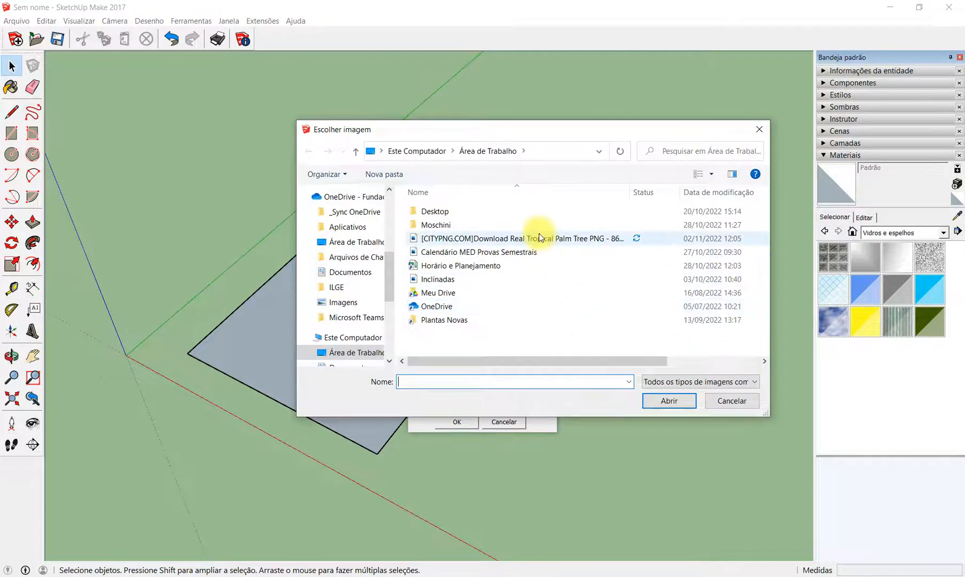
left_click(607, 238)
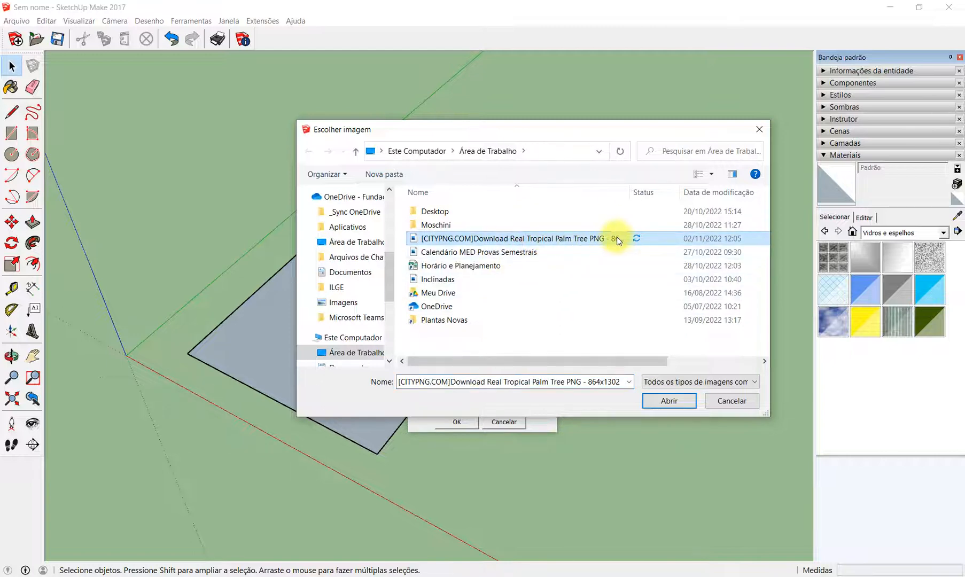
left_click(669, 401)
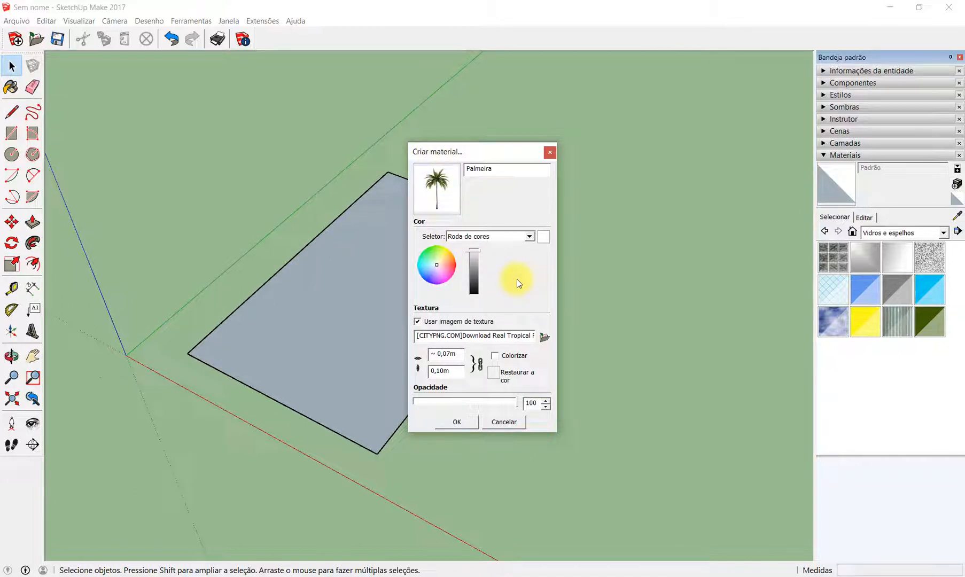
- Set the Palmeira texture's width to 8,64 m and finish creating the material
left_click(454, 355)
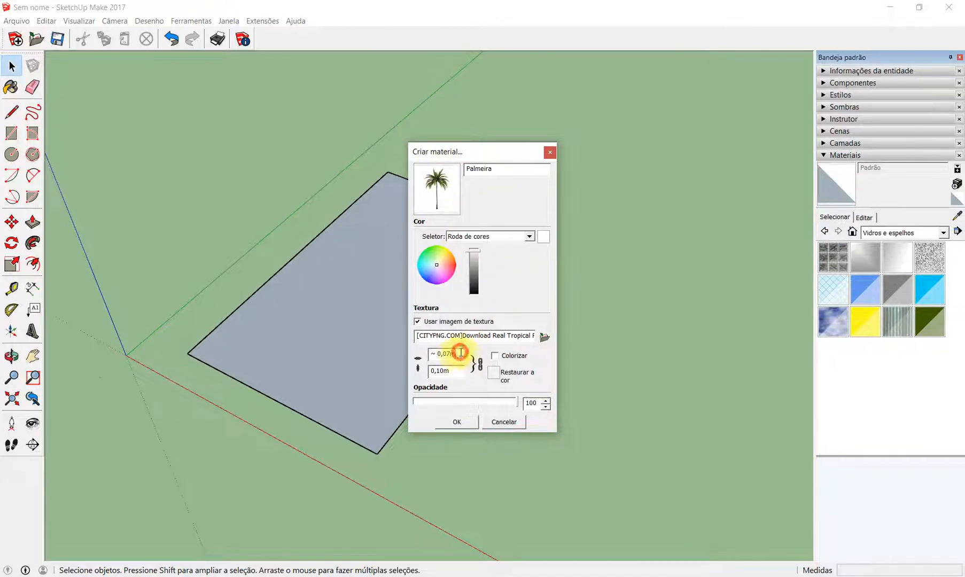
type("8,64")
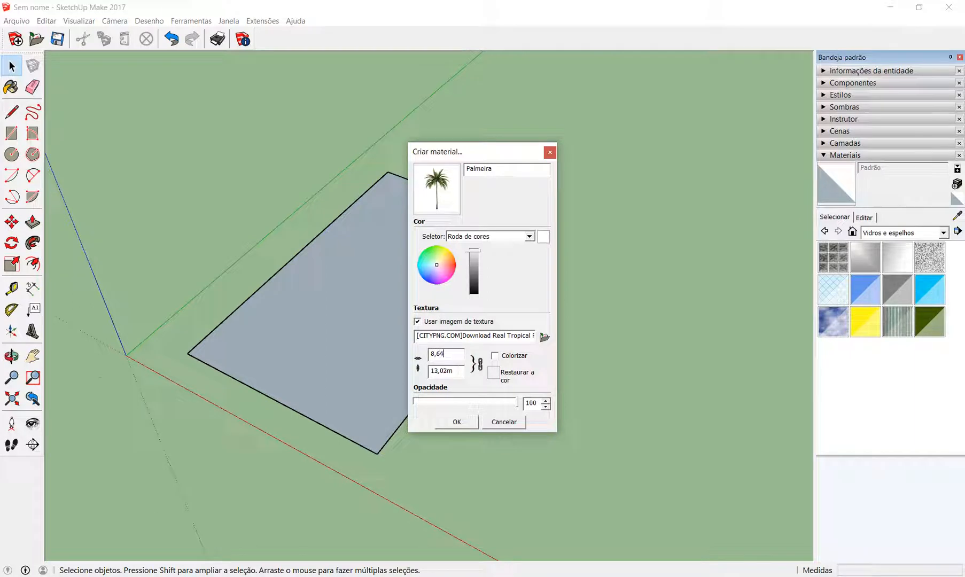
key("Tab")
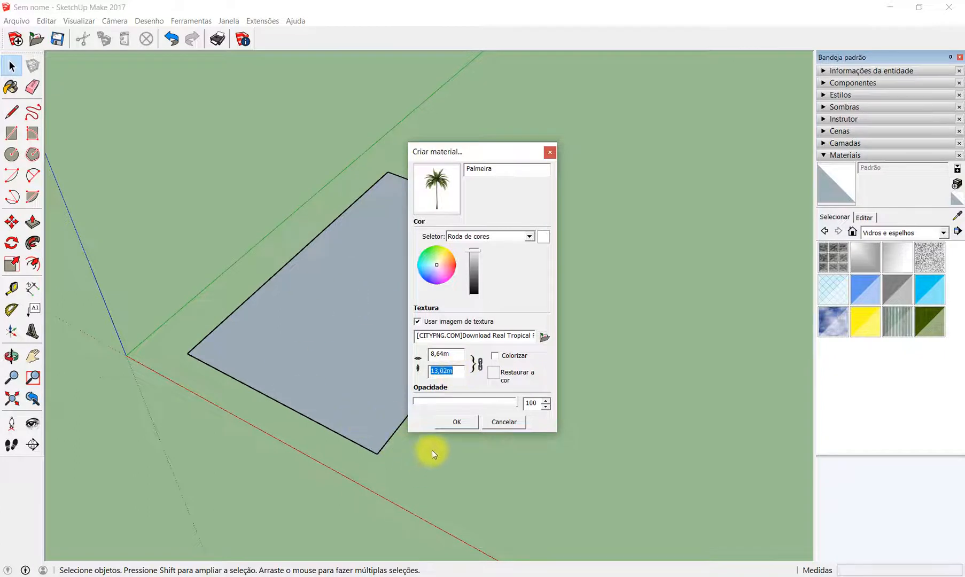
left_click(457, 423)
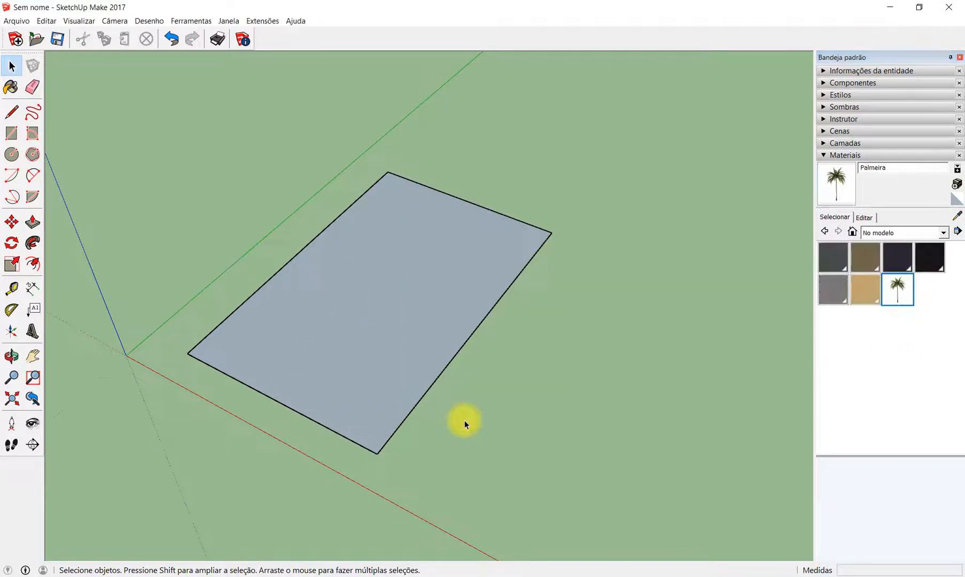
- Paint the rectangle's face with the Palmeira material from the model's materials
left_click(898, 288)
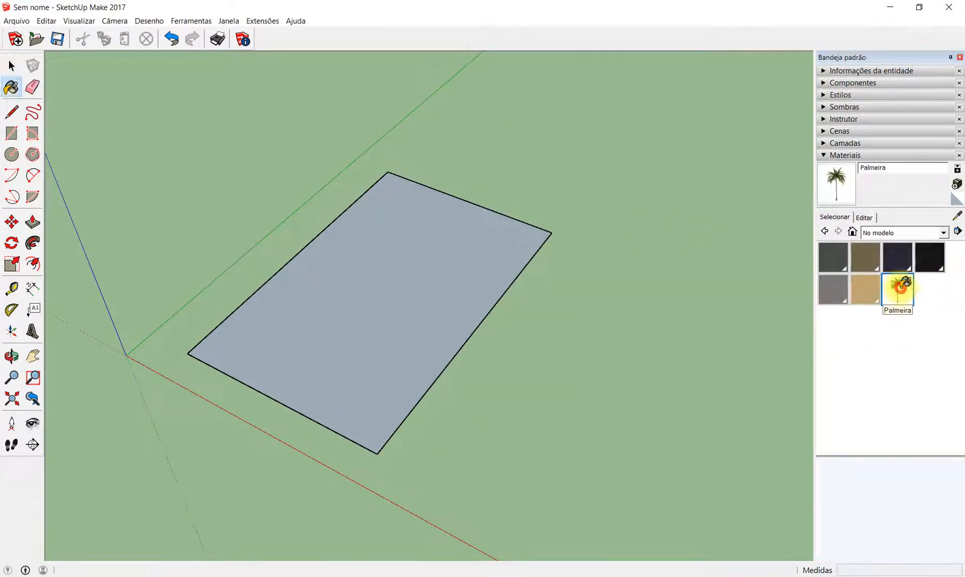
left_click(391, 322)
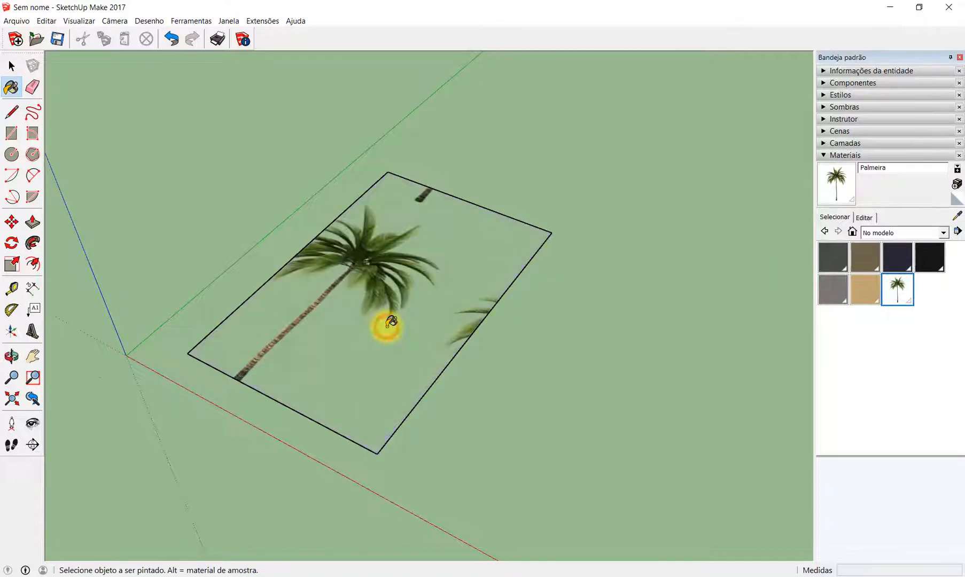
key("space")
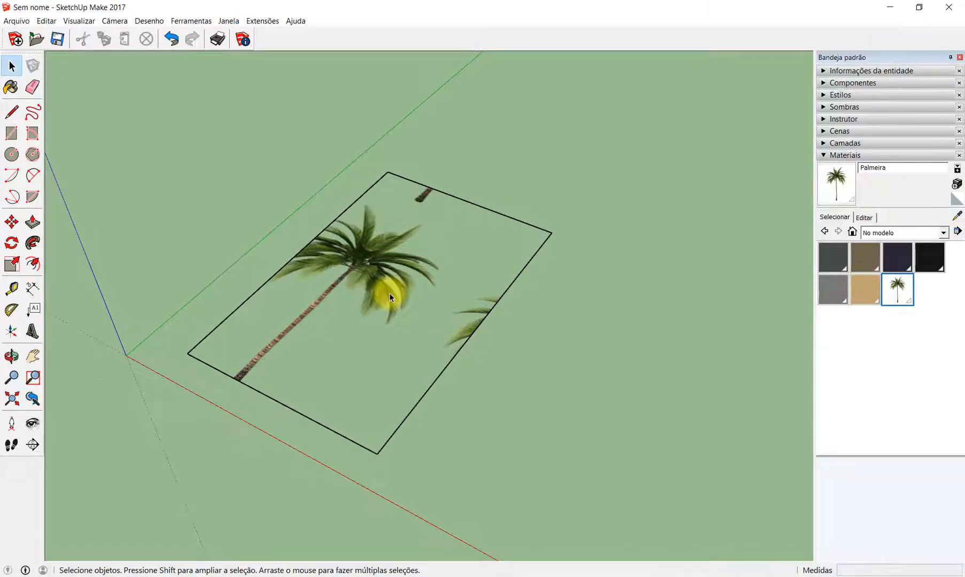
- Reposition the palm texture so its origin pin sits on the rectangle's corner nearest the origin, framing one whole tree
right_click(372, 266)
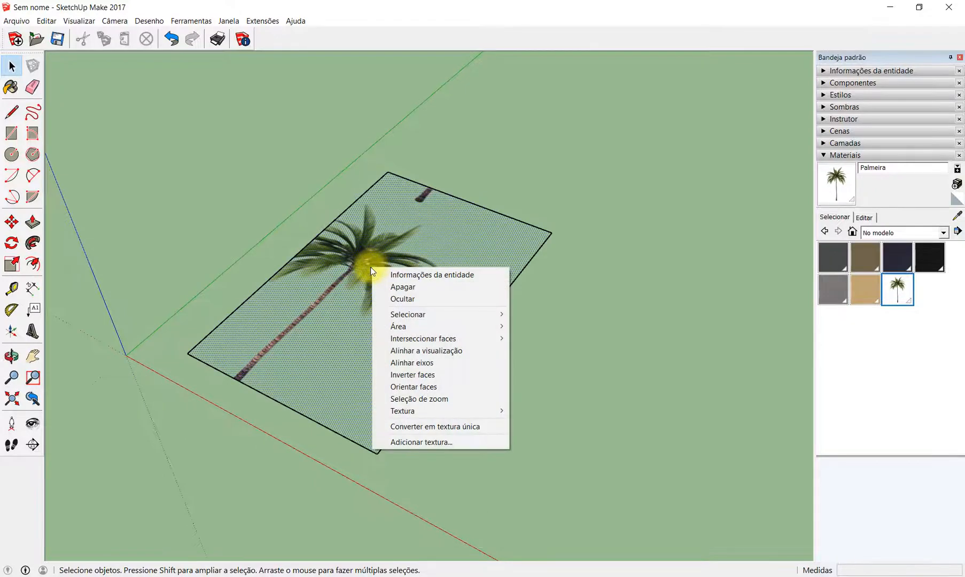
mouse_move(494, 410)
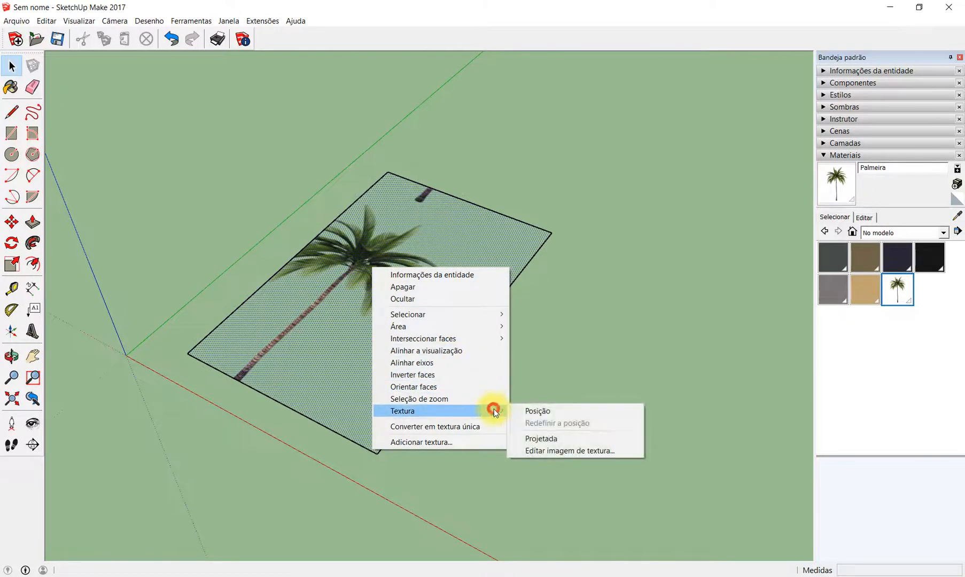
left_click(568, 411)
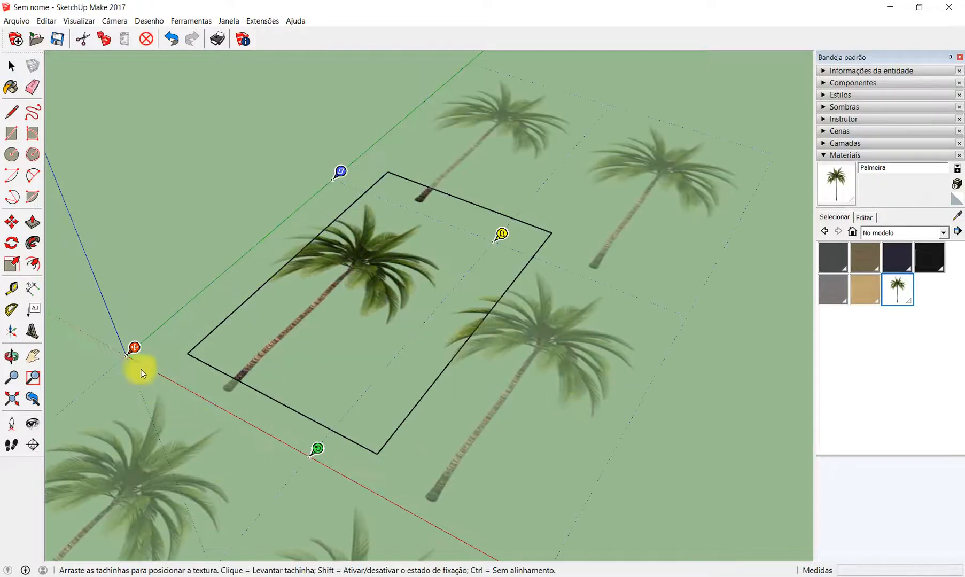
left_click_drag(126, 352, 190, 348)
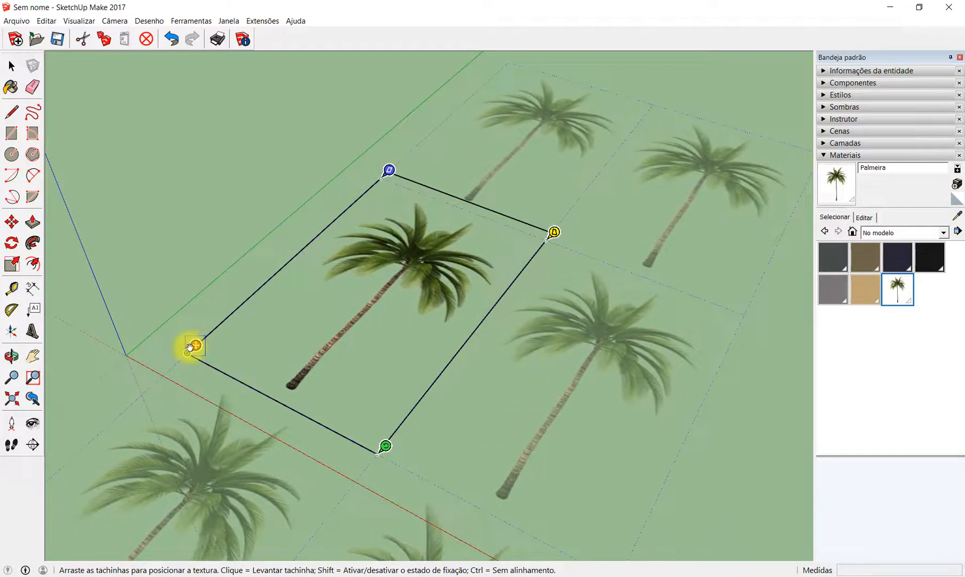
left_click(190, 208)
middle_click_drag(379, 209, 537, 396)
left_click(536, 397)
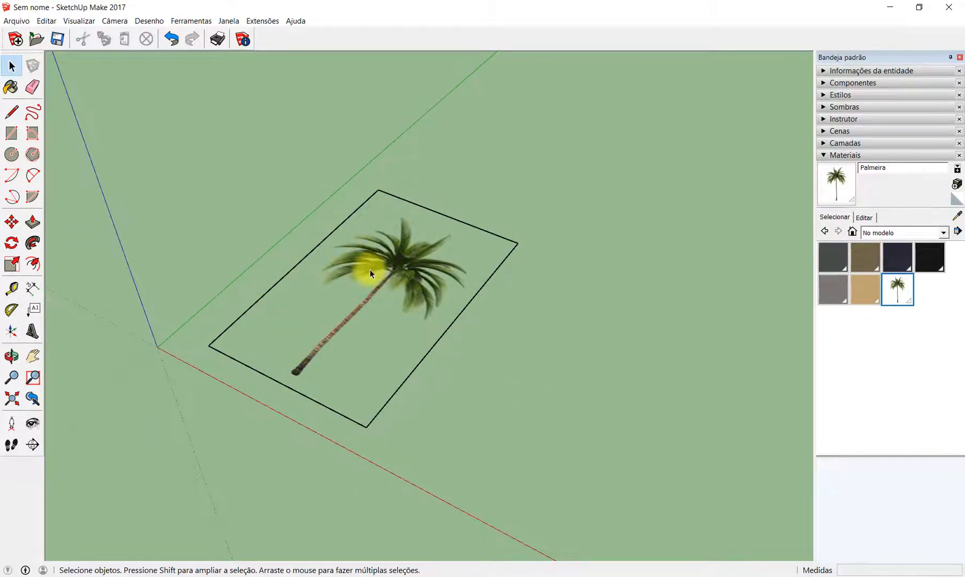
- Select the whole textured rectangle and rotate it upright about its short edge beside the red axis
left_click_drag(169, 114, 606, 478)
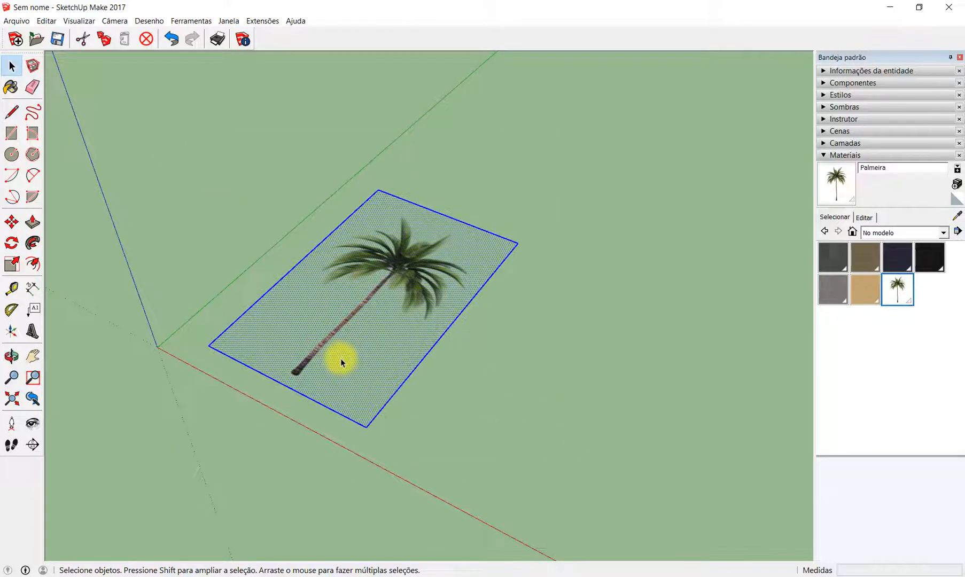
key("q")
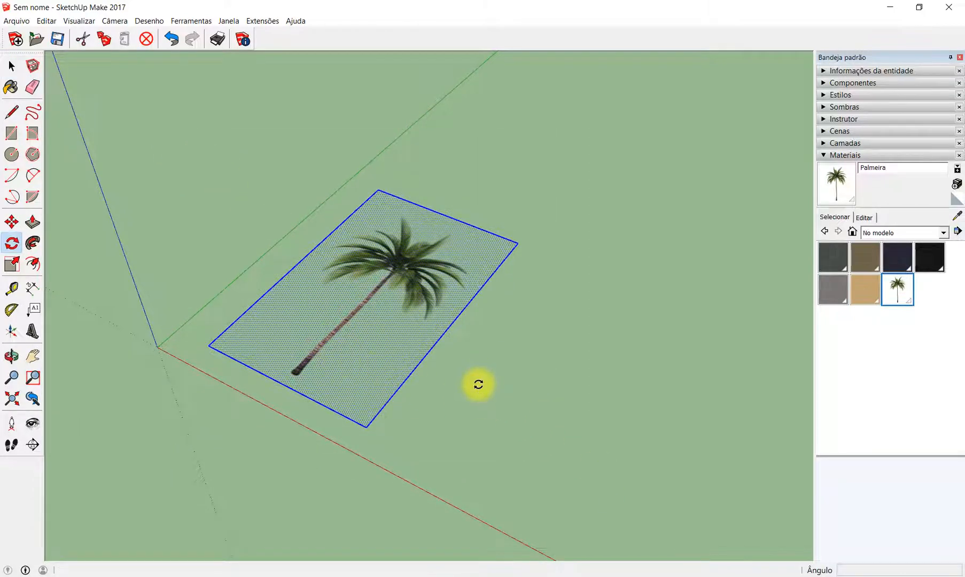
left_click(367, 426)
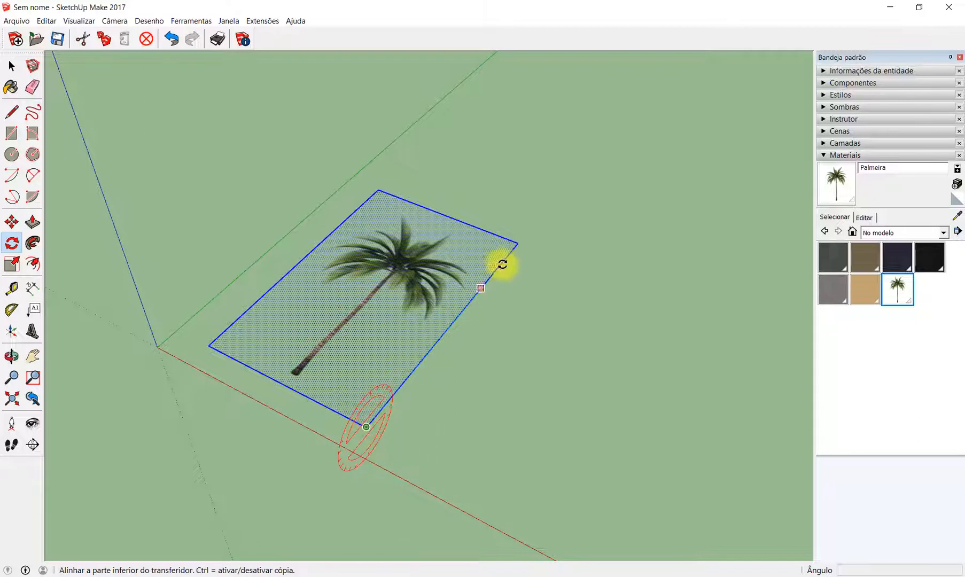
scroll(517, 239, "down", 2)
left_click(514, 237)
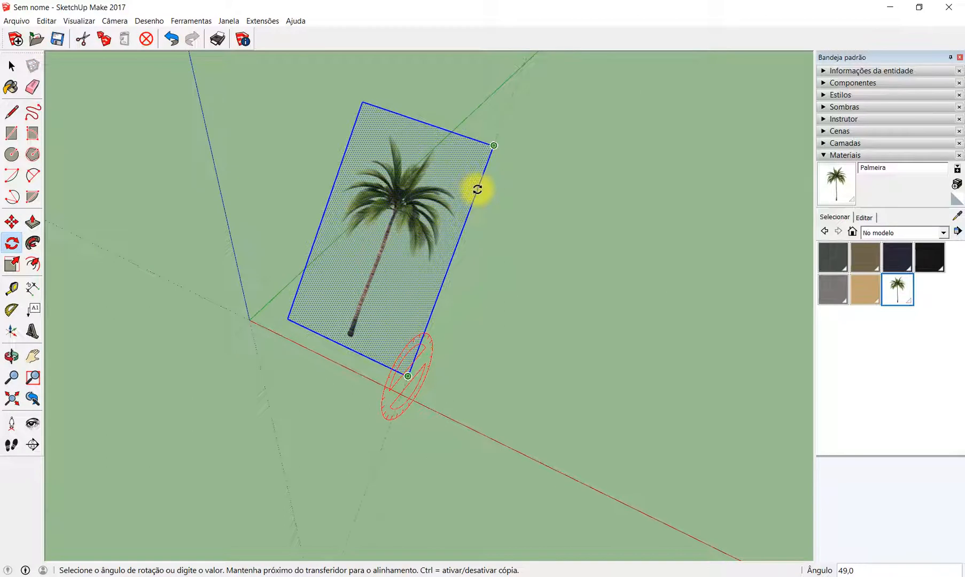
left_click(477, 189)
scroll(357, 321, "down", 1)
key("space")
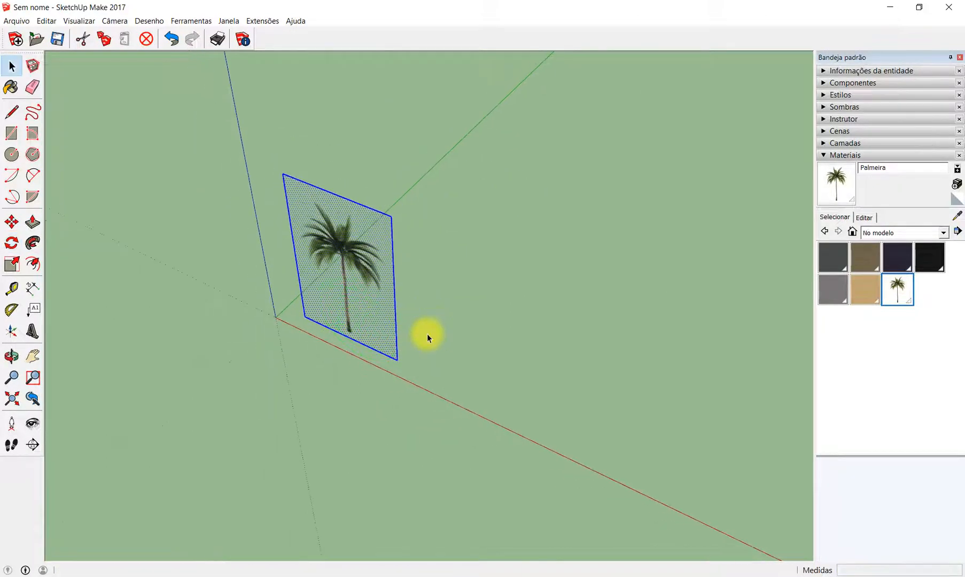
left_click(427, 333)
- Turn the upright rectangle into a component named Palmeira with "Sempre de frente para a câmera" enabled
scroll(370, 377, "up", 2)
middle_click_drag(371, 377, 571, 327)
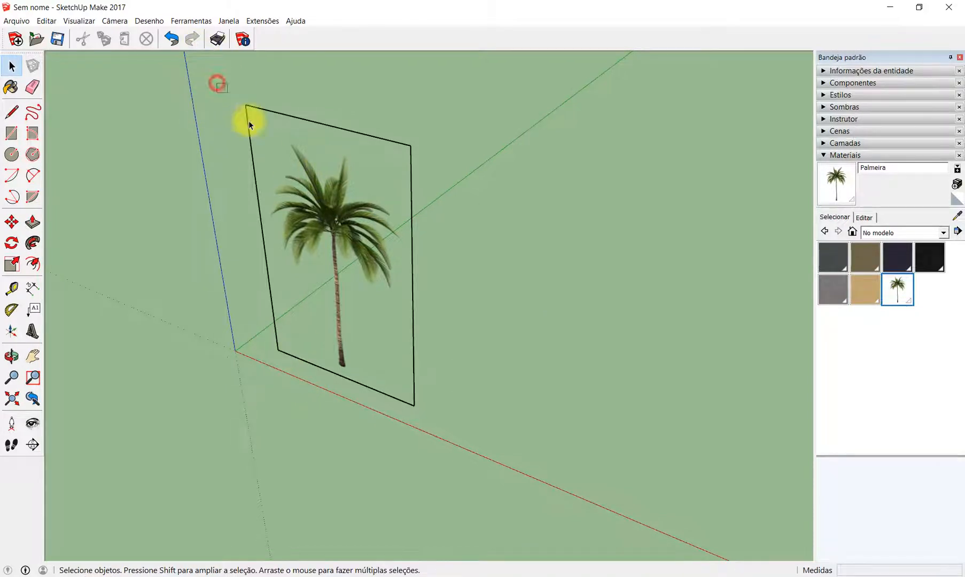
left_click_drag(217, 83, 483, 460)
left_click_drag(190, 69, 517, 446)
right_click(352, 219)
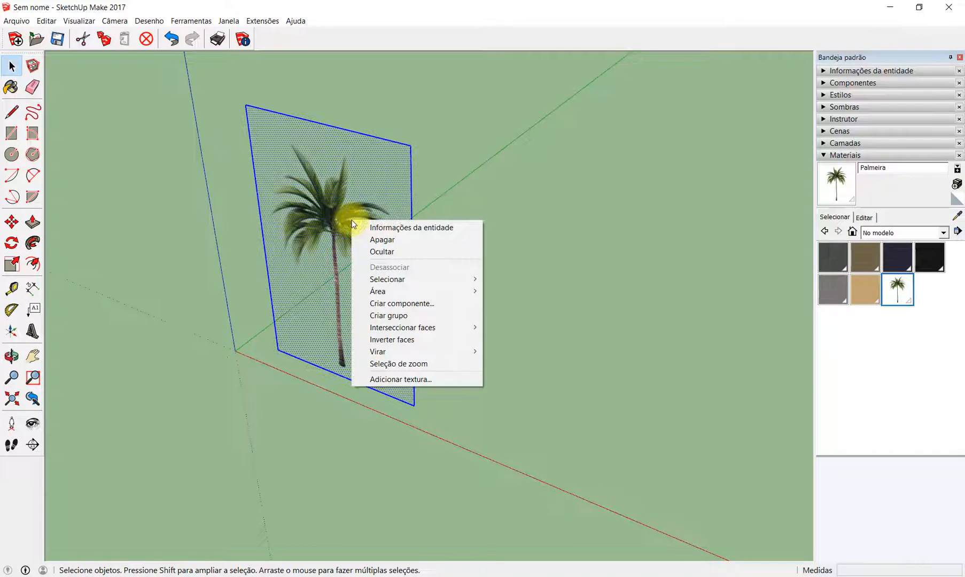
left_click(431, 303)
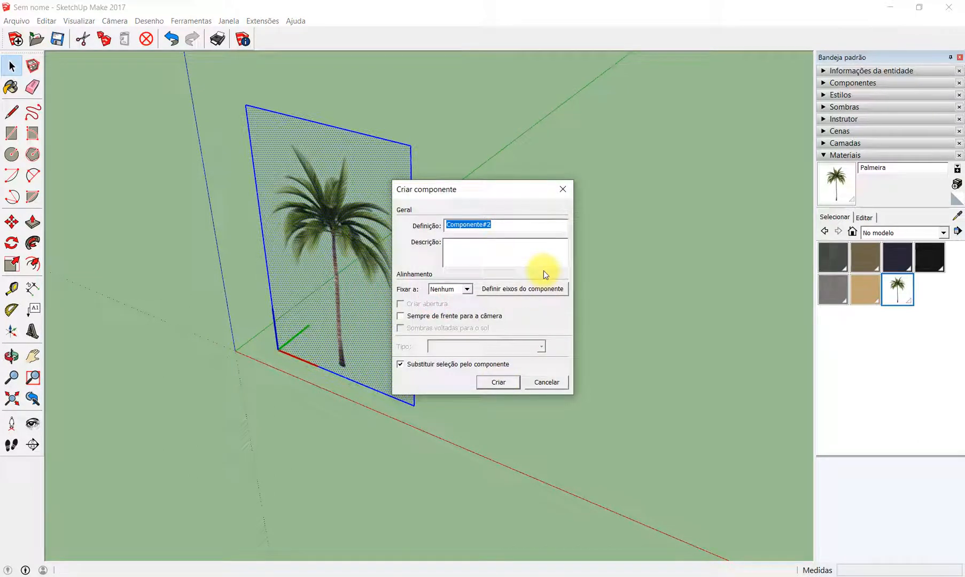
type("Palmeira")
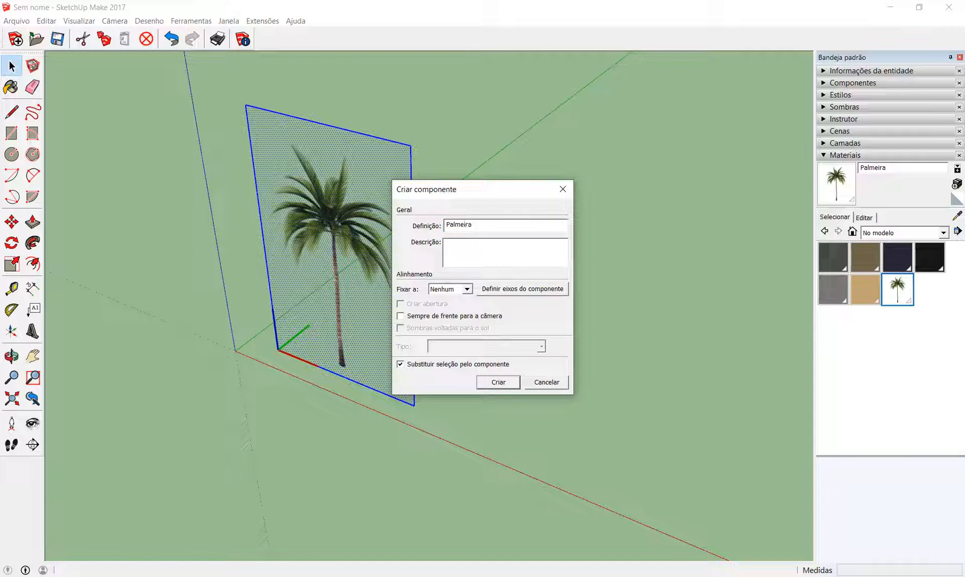
left_click(401, 317)
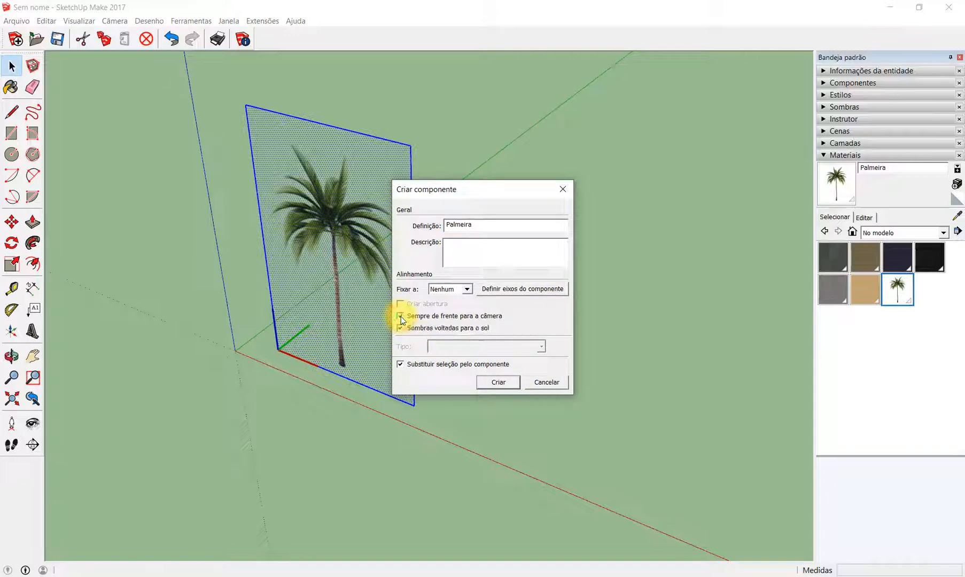
left_click(509, 382)
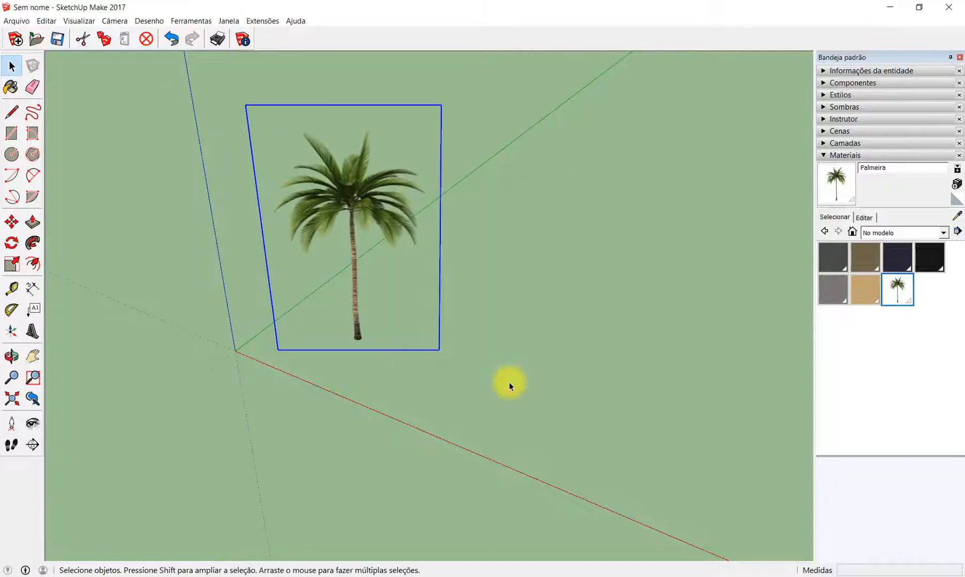
- Orbit around the Palmeira component to examine how it faces the camera from different angles and distances
key("o")
left_click_drag(592, 362, 500, 345)
key("space")
left_click(523, 334)
key("o")
key("space")
scroll(528, 409, "down", 3)
key("o")
key("space")
scroll(500, 344, "up", 2)
middle_click_drag(522, 349, 518, 321)
left_click(413, 351)
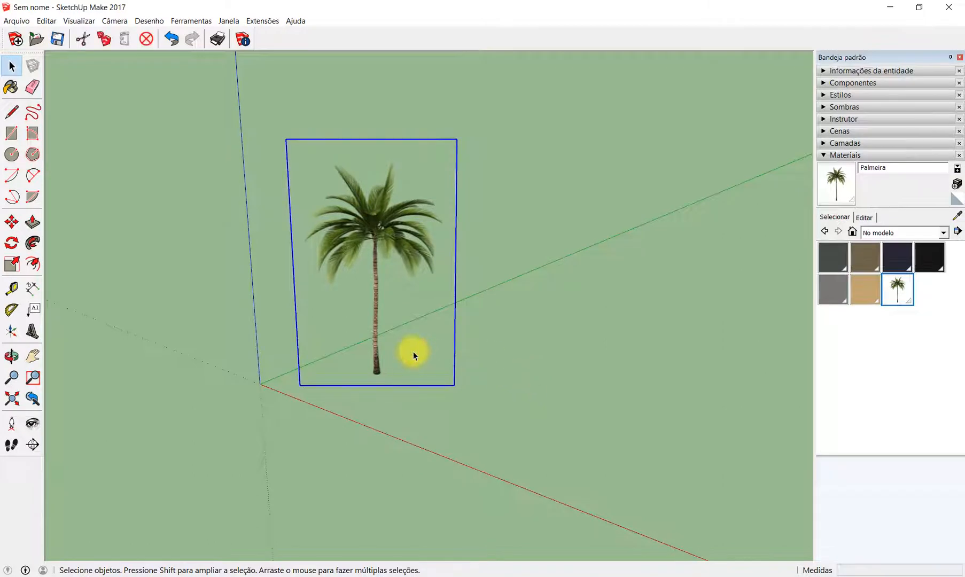
left_click(542, 329)
middle_click_drag(591, 381, 278, 401)
left_click_drag(328, 75, 435, 370)
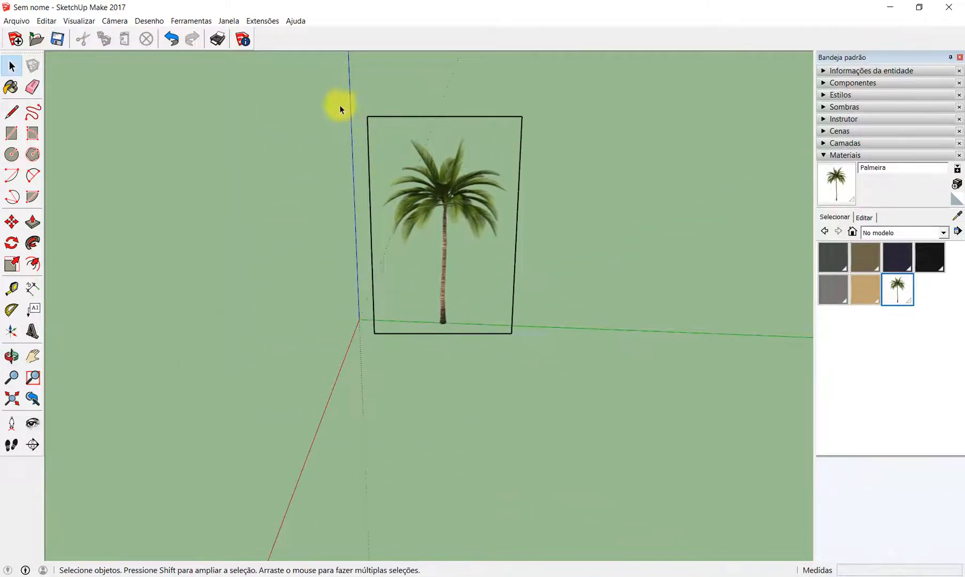
left_click_drag(309, 72, 670, 145)
left_click_drag(496, 79, 543, 189)
middle_click_drag(435, 374, 562, 381)
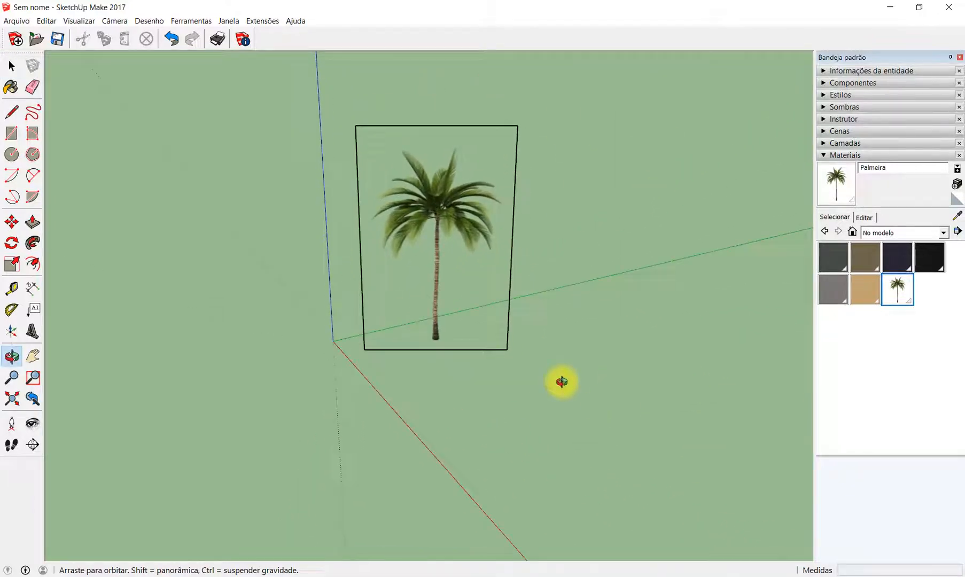
- Open the Palmeira component for editing and hide all four edges of its rectangle
double_click(416, 209)
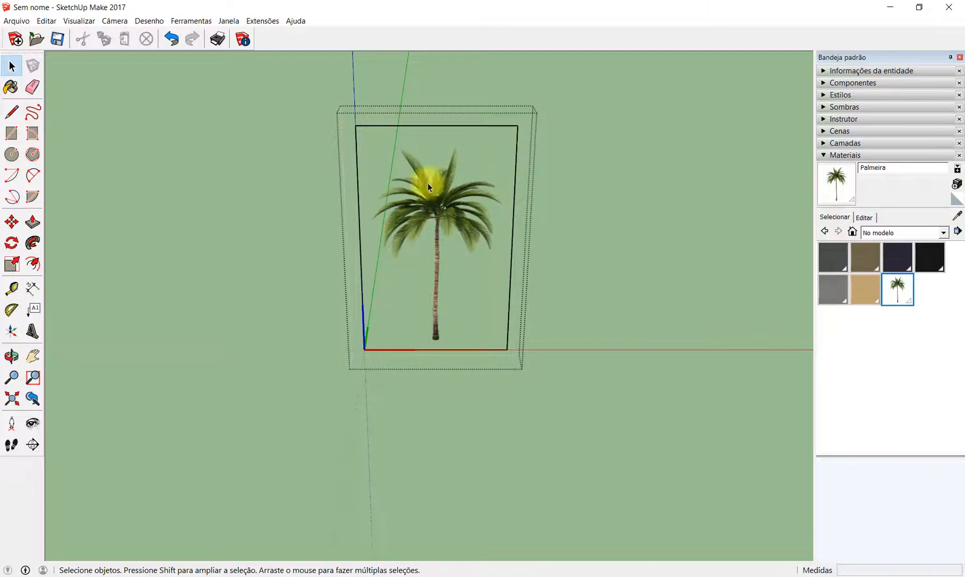
right_click(449, 128)
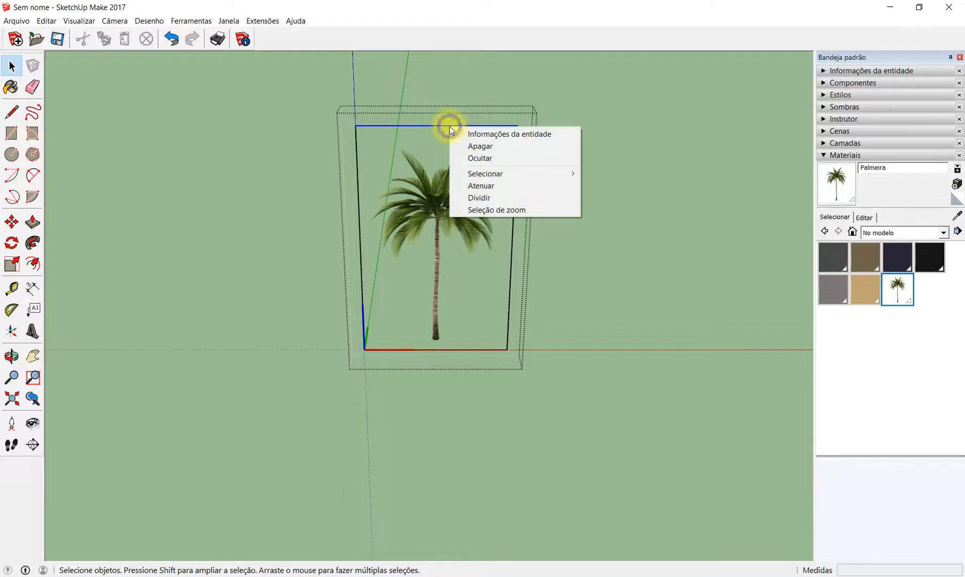
left_click(504, 158)
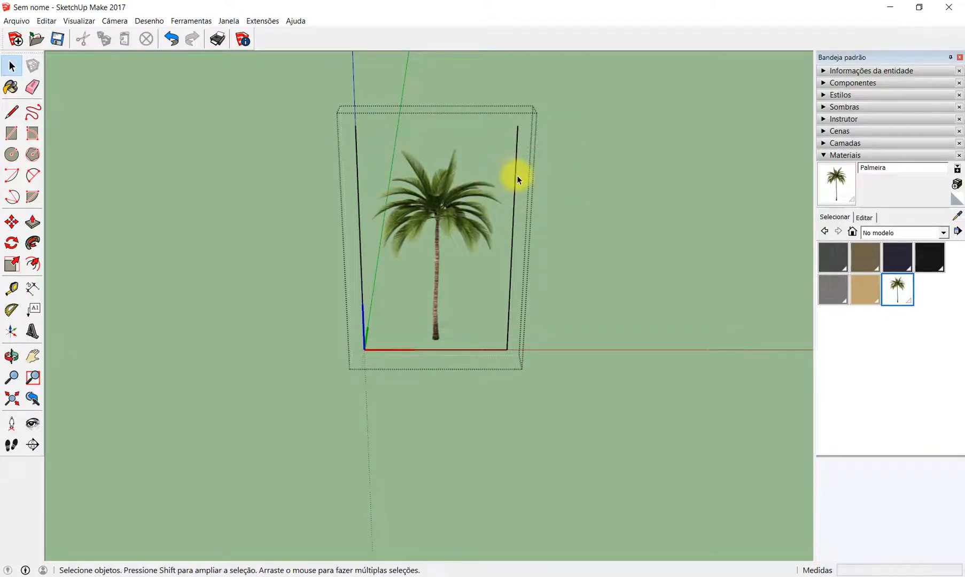
right_click(516, 175)
left_click(554, 208)
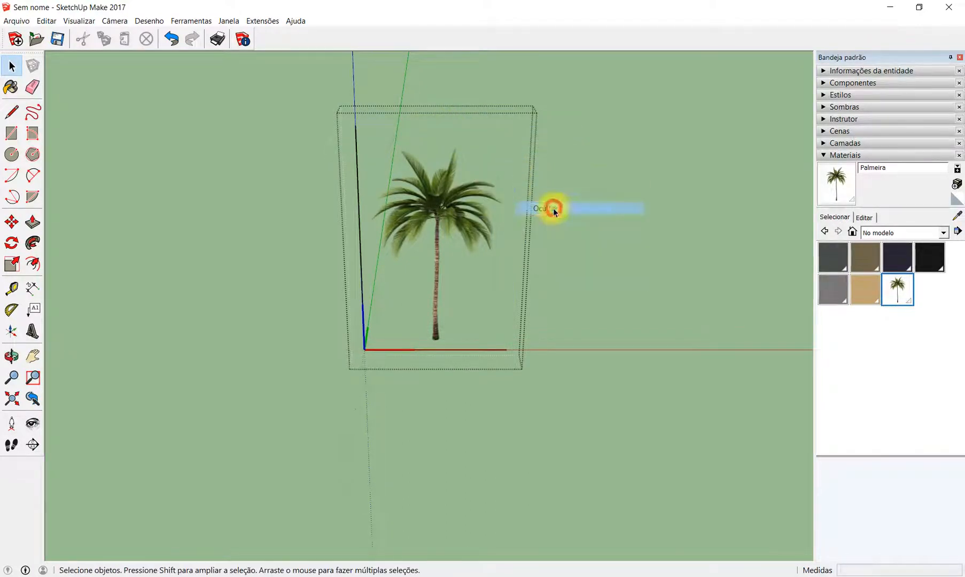
right_click(359, 204)
left_click(417, 236)
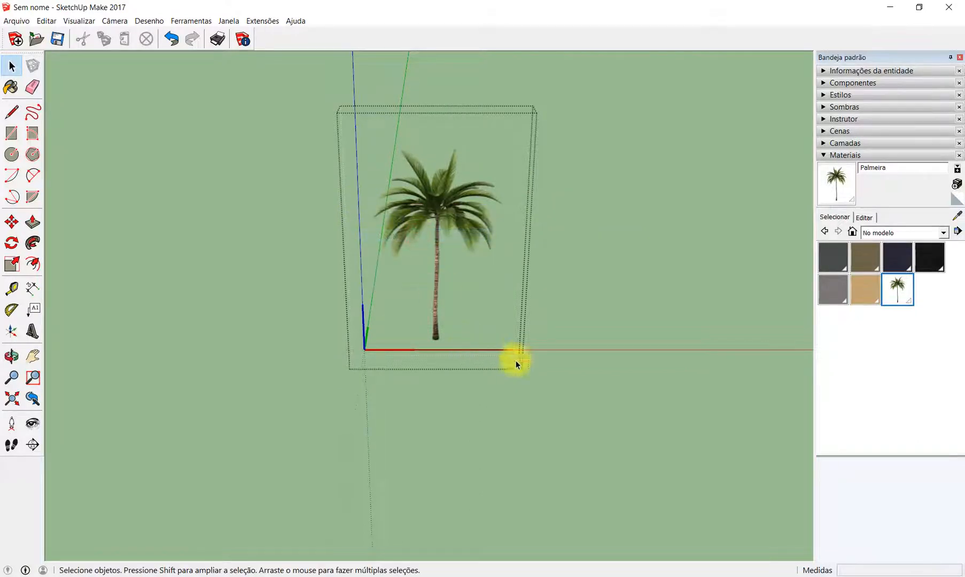
middle_click_drag(498, 304, 475, 347)
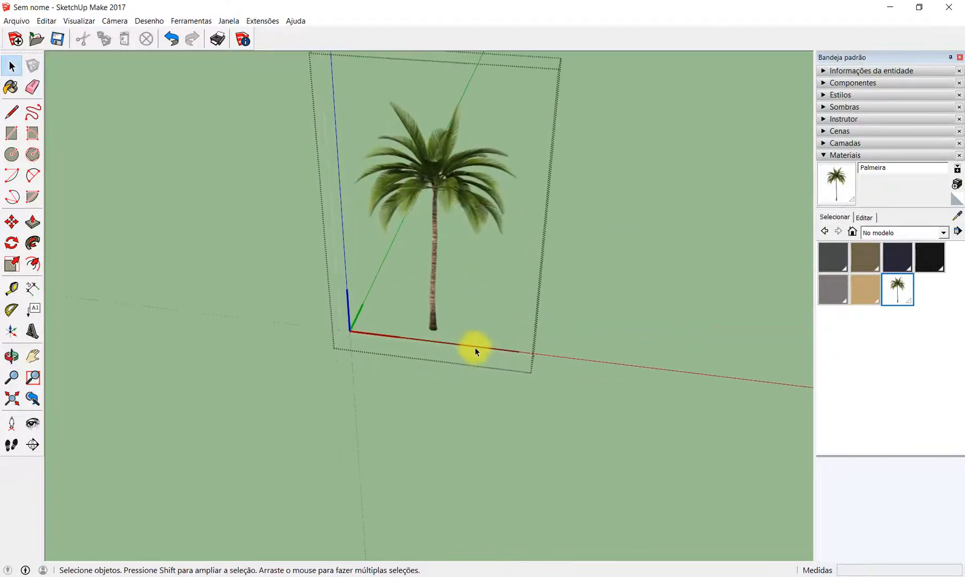
right_click(474, 347)
scroll(416, 325, "down", 3)
left_click(602, 231)
- Examine the borderless palm tree component from several angles and distances, outside its editing mode
middle_click_drag(553, 266, 333, 361)
left_click_drag(333, 361, 534, 310)
key("space")
left_click(432, 228)
middle_click_drag(227, 290, 369, 286)
scroll(369, 287, "up", 3)
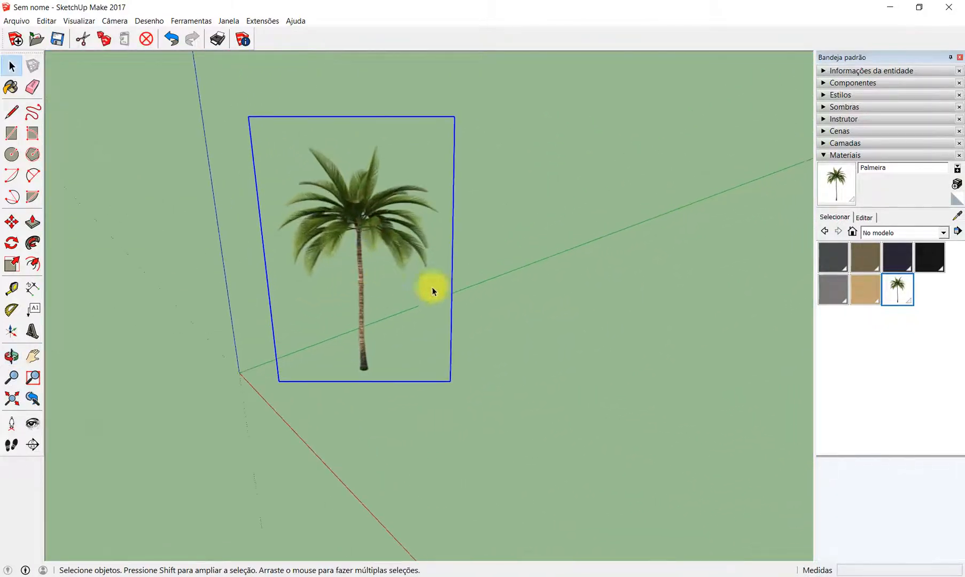
left_click(490, 296)
scroll(278, 246, "up", 2)
scroll(302, 263, "up", 1)
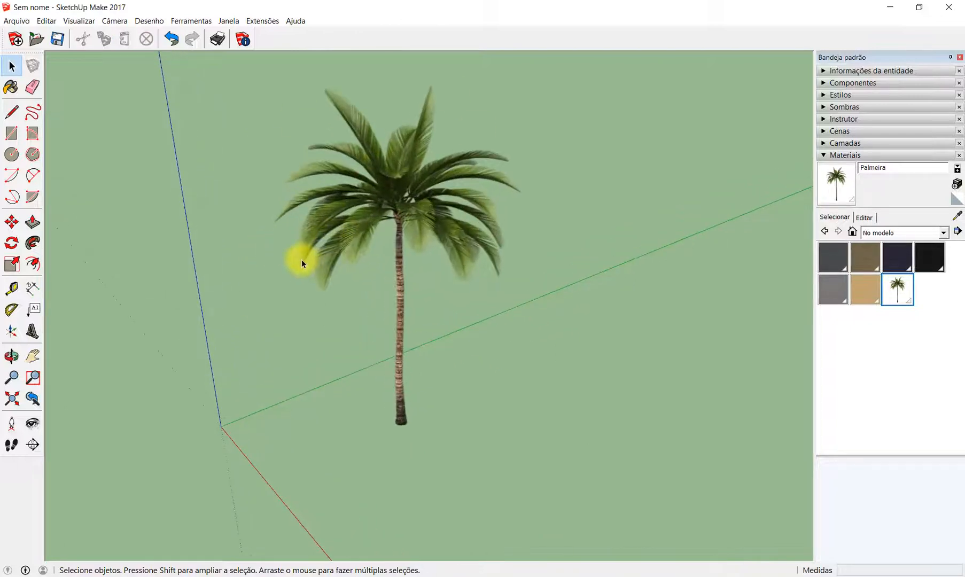
scroll(401, 214, "down", 1)
scroll(302, 199, "up", 2)
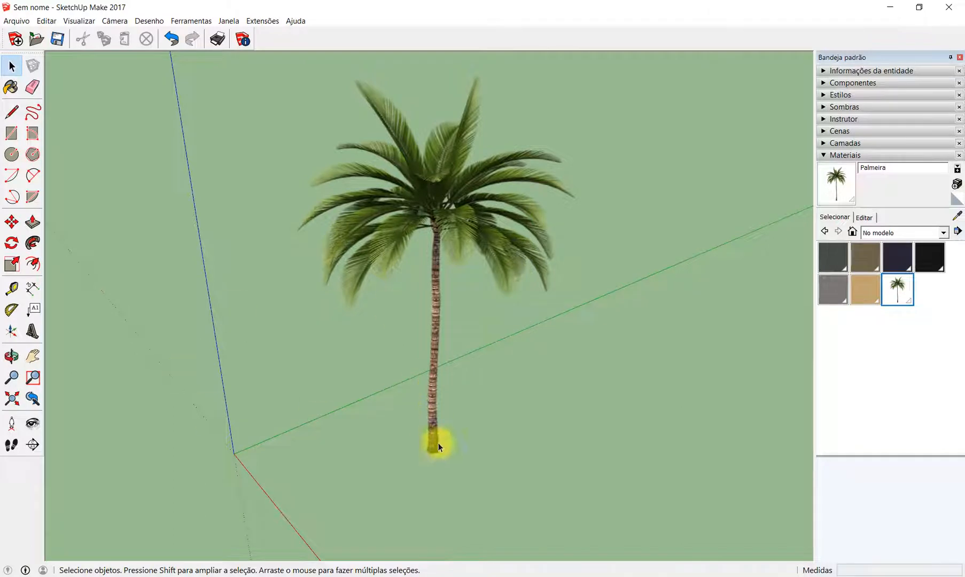
- Switch to PowerPoint and review the Recomendação slide's advice on flat components with transparent textures, volumes and case-by-case analysis
key("alt+Tab")
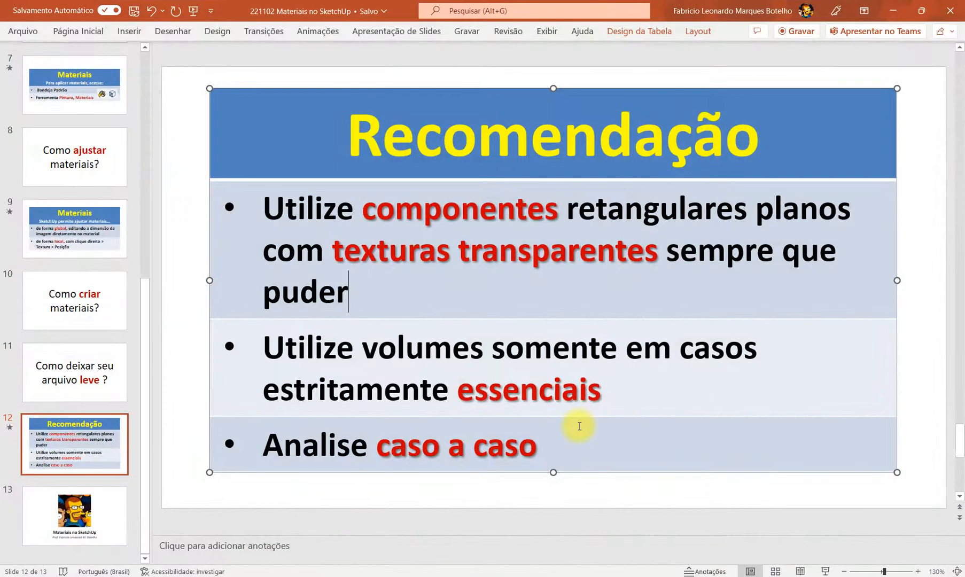
double_click(479, 206)
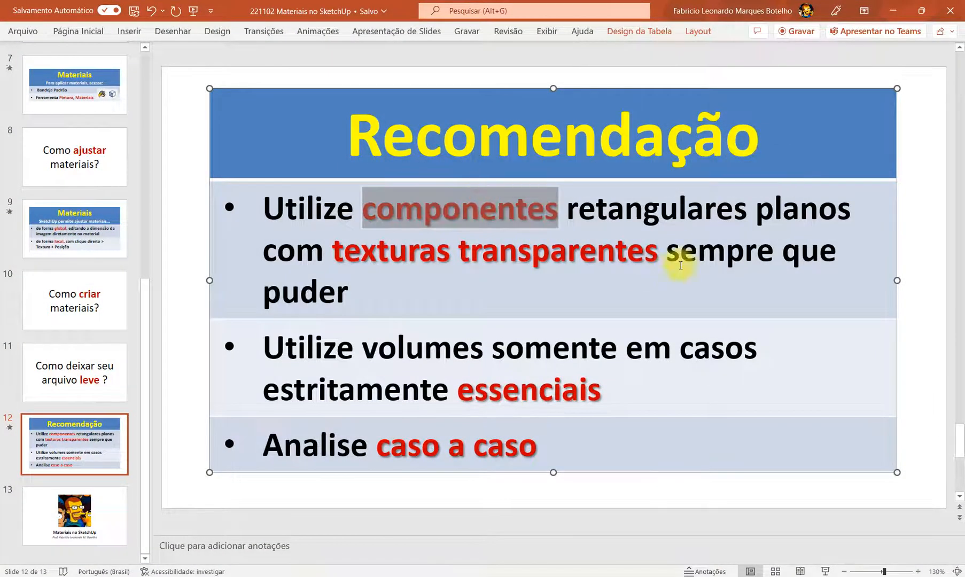
left_click_drag(327, 250, 550, 252)
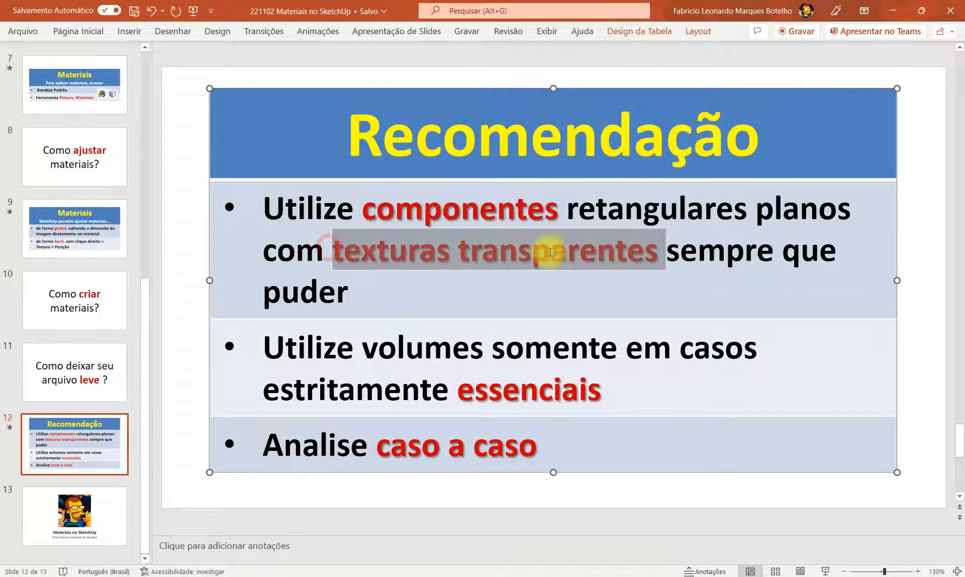
left_click(424, 295)
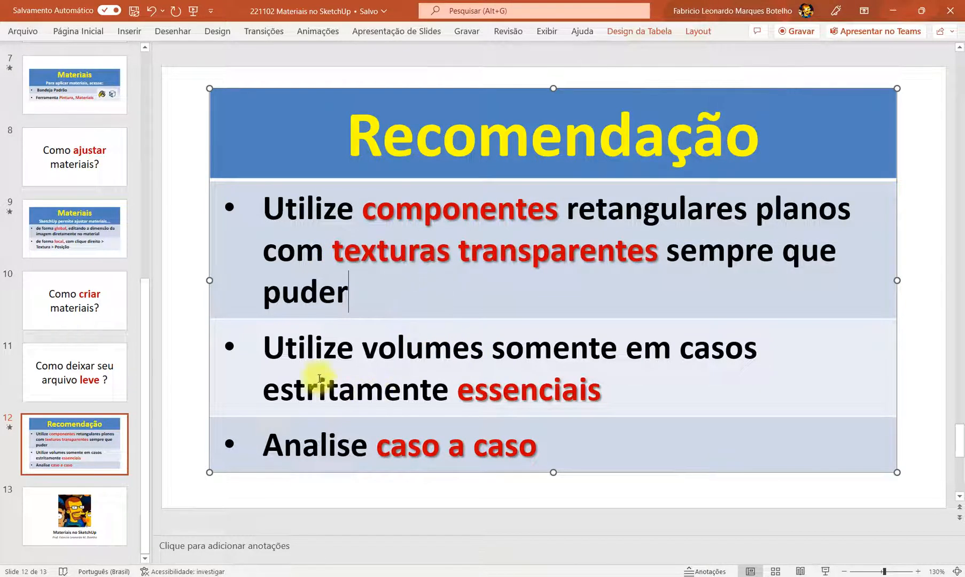
left_click_drag(266, 348, 599, 391)
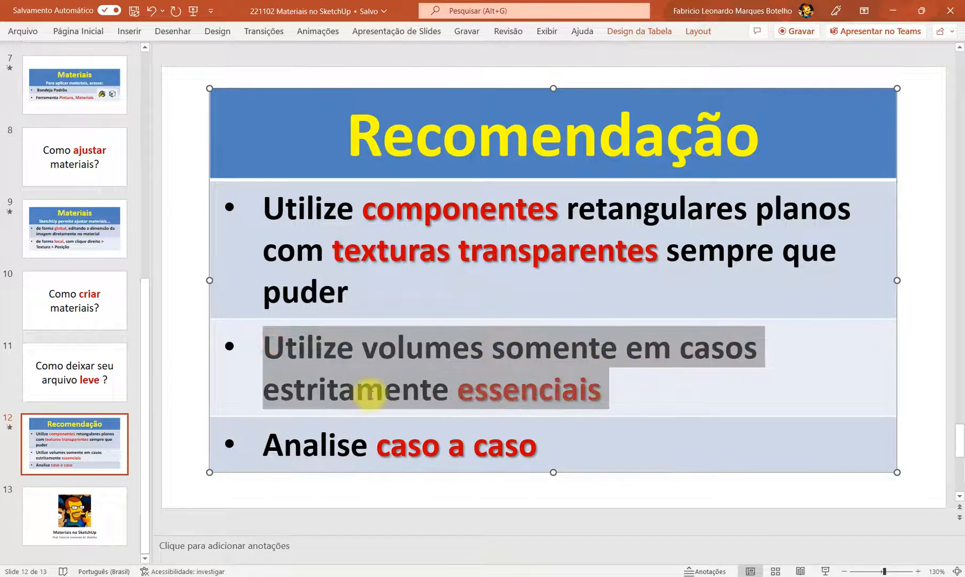
key("Left")
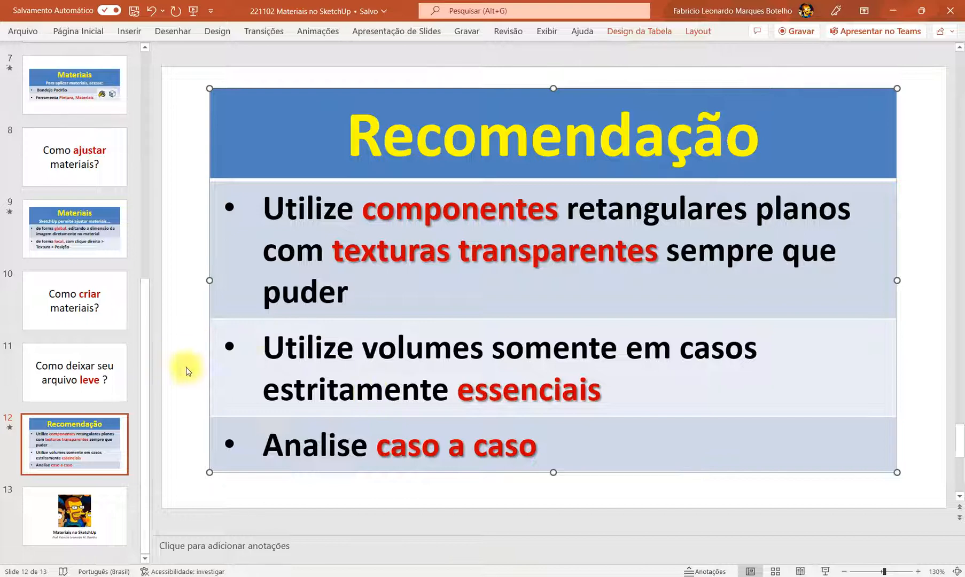
left_click_drag(377, 444, 531, 448)
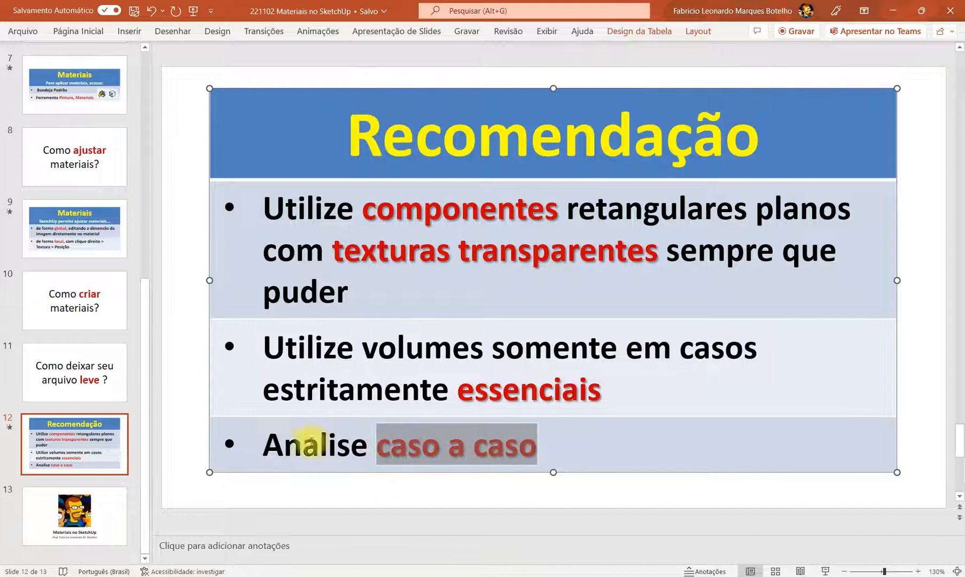
left_click(303, 405)
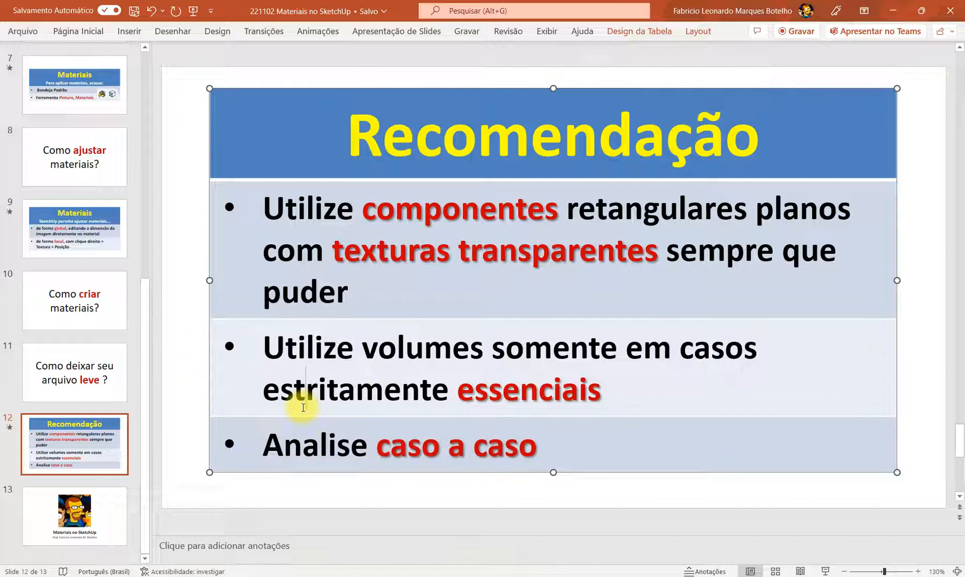